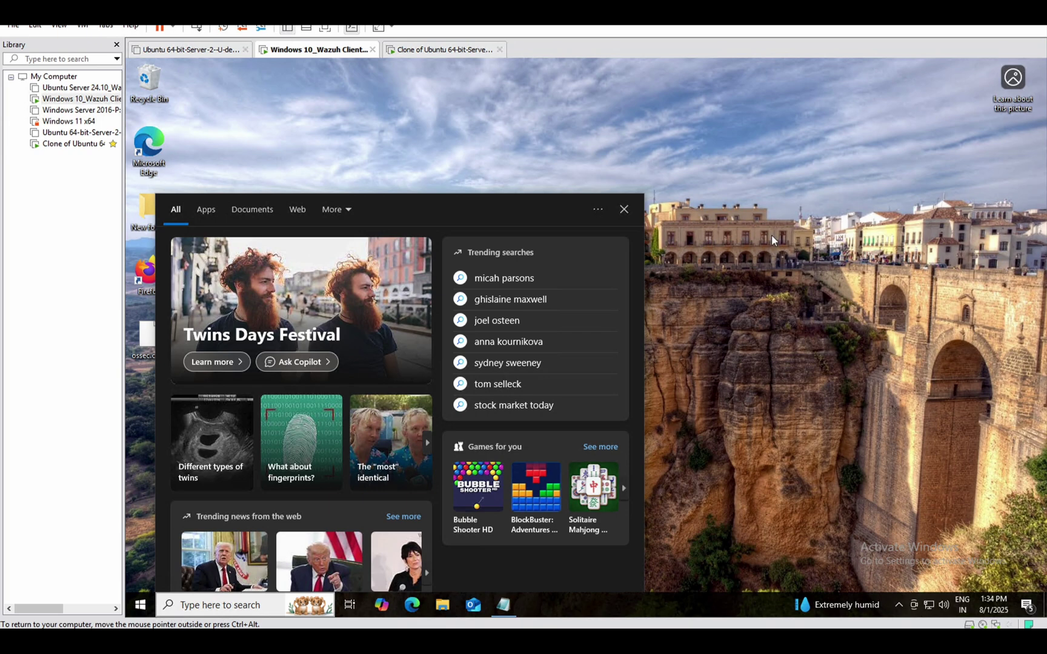
Launch Event Viewer from Windows search and maximize its window
click(771, 235)
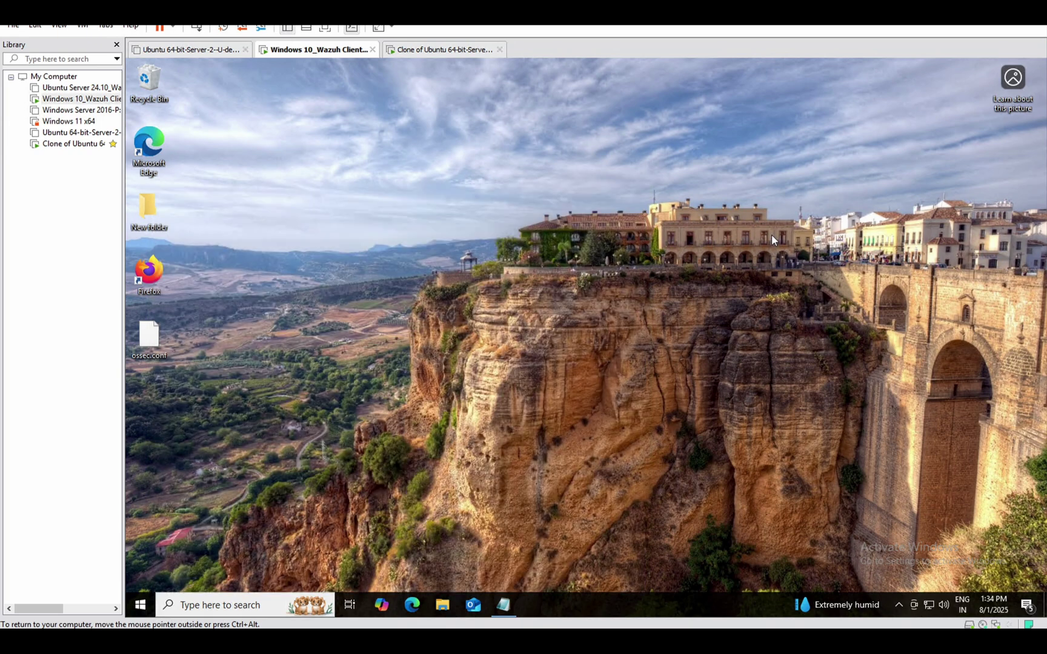
click(237, 605)
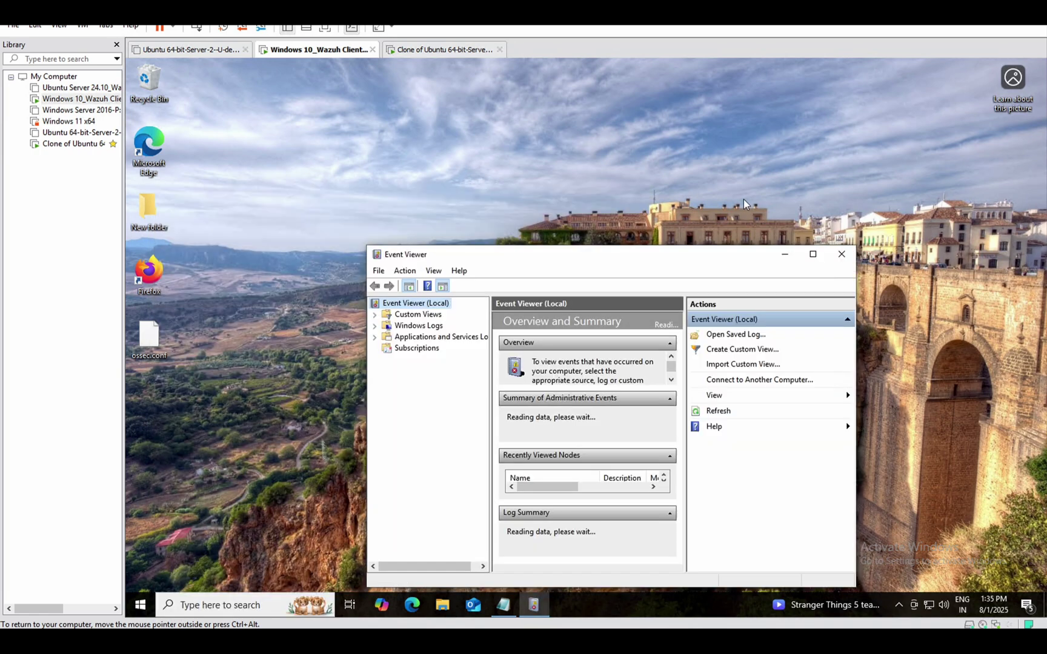
click(813, 255)
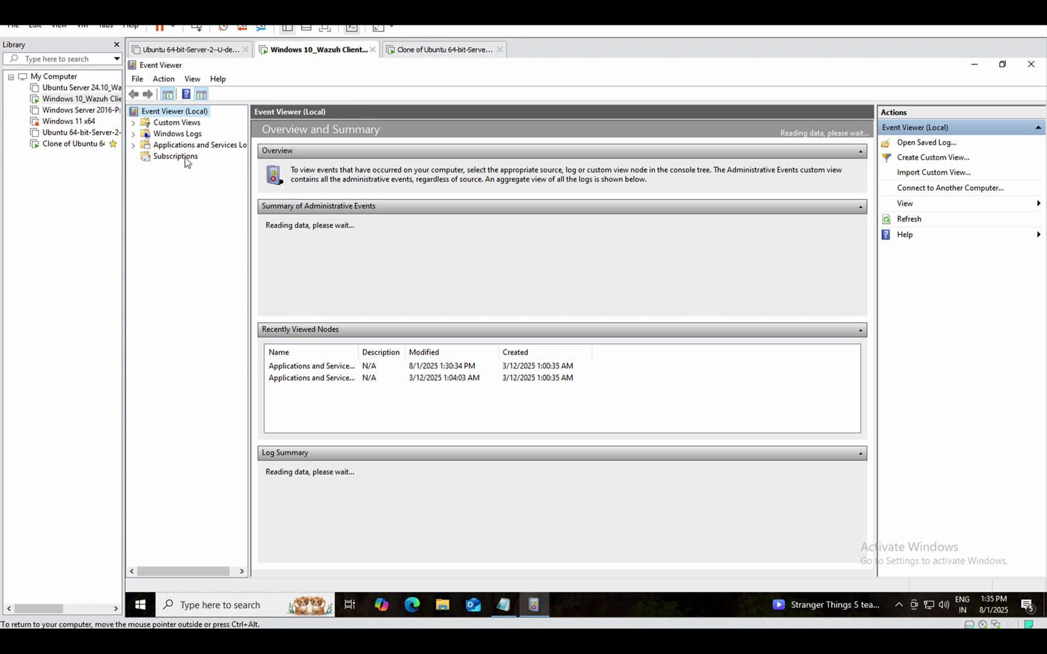
Expand Applications and Services Logs > Microsoft > Windows and widen the log tree pane
click(269, 174)
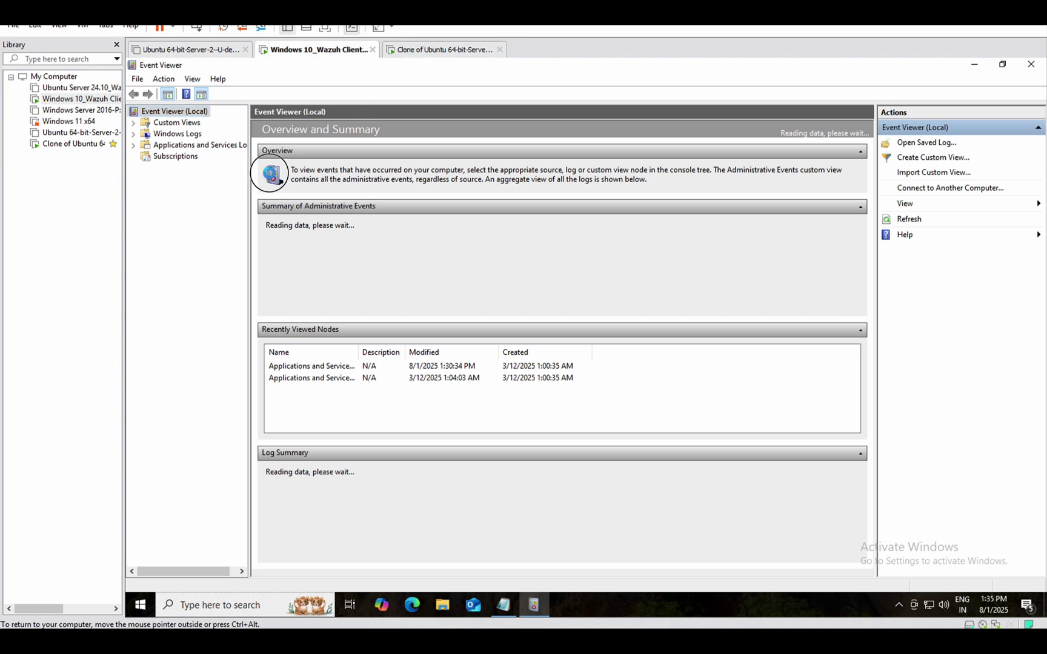
click(219, 148)
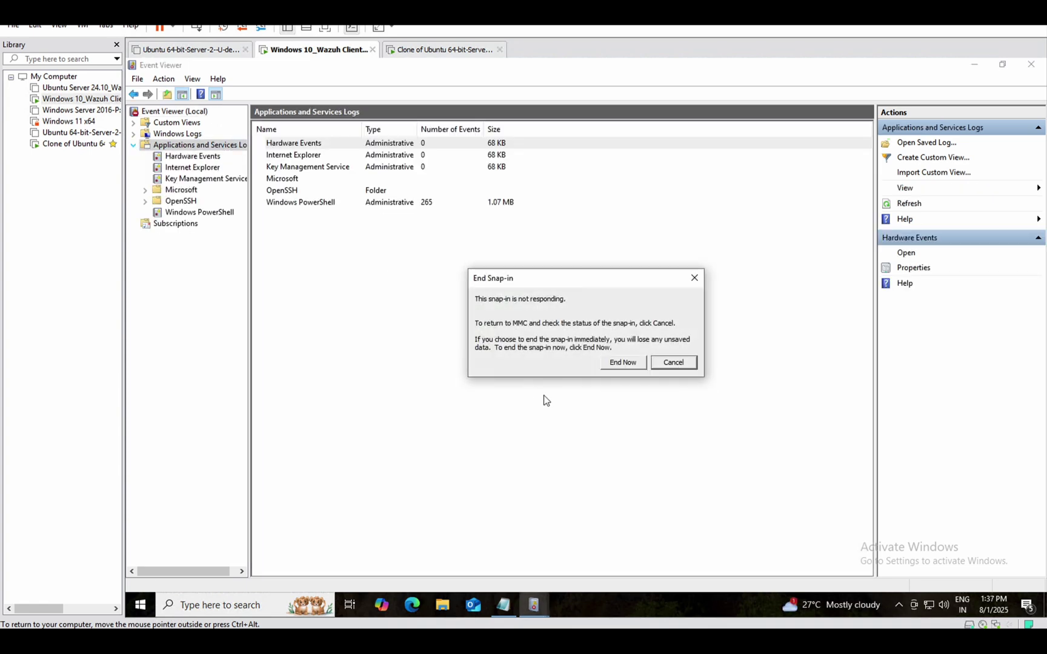
click(673, 362)
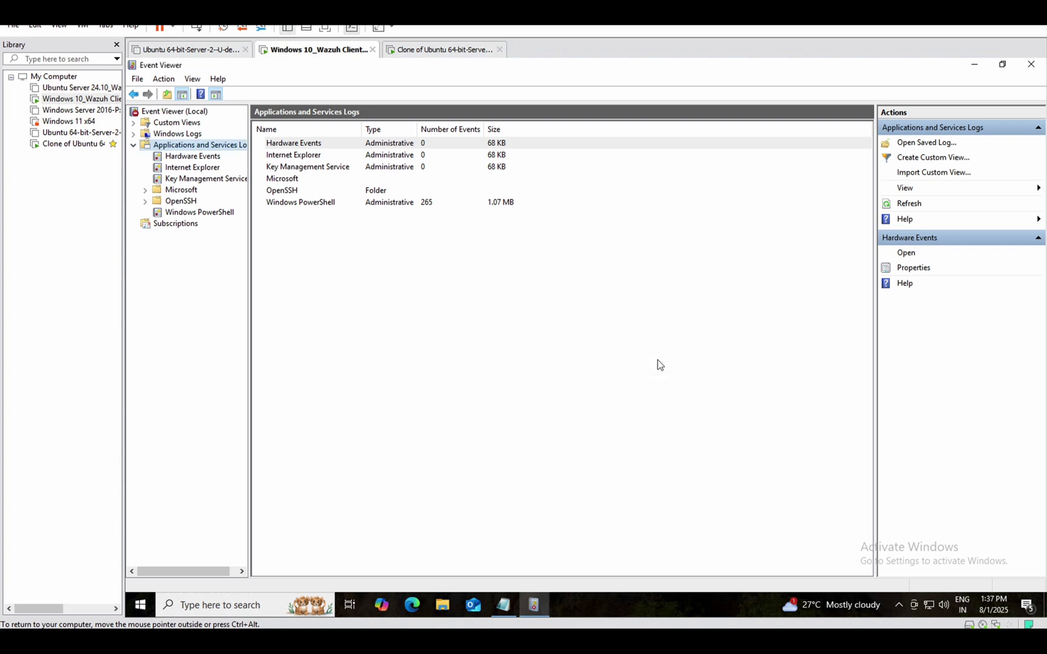
click(145, 192)
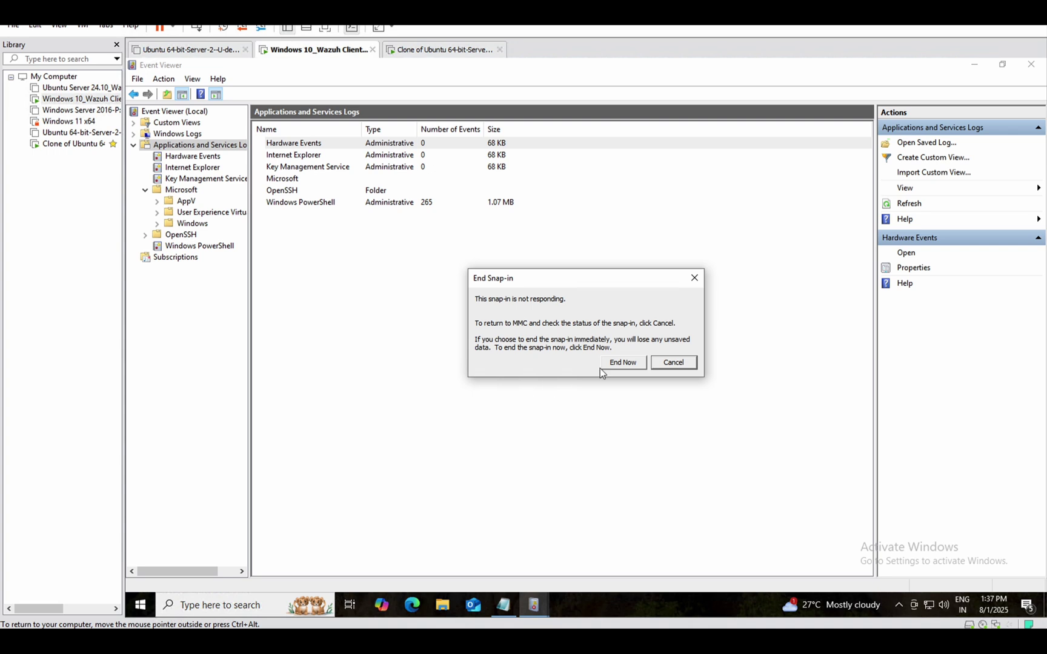
click(670, 363)
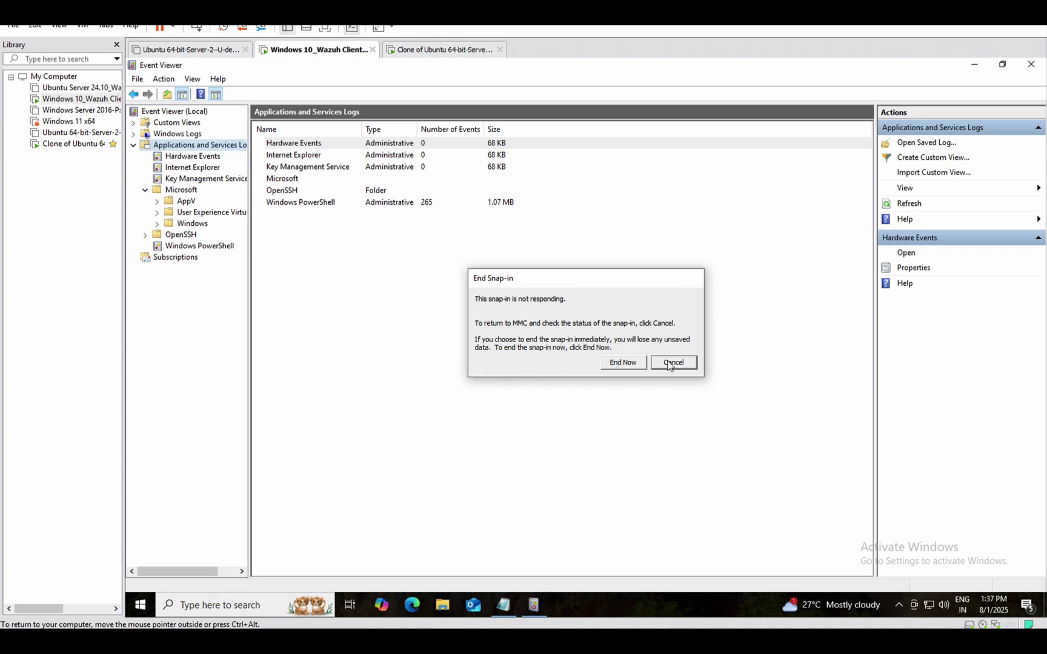
click(157, 224)
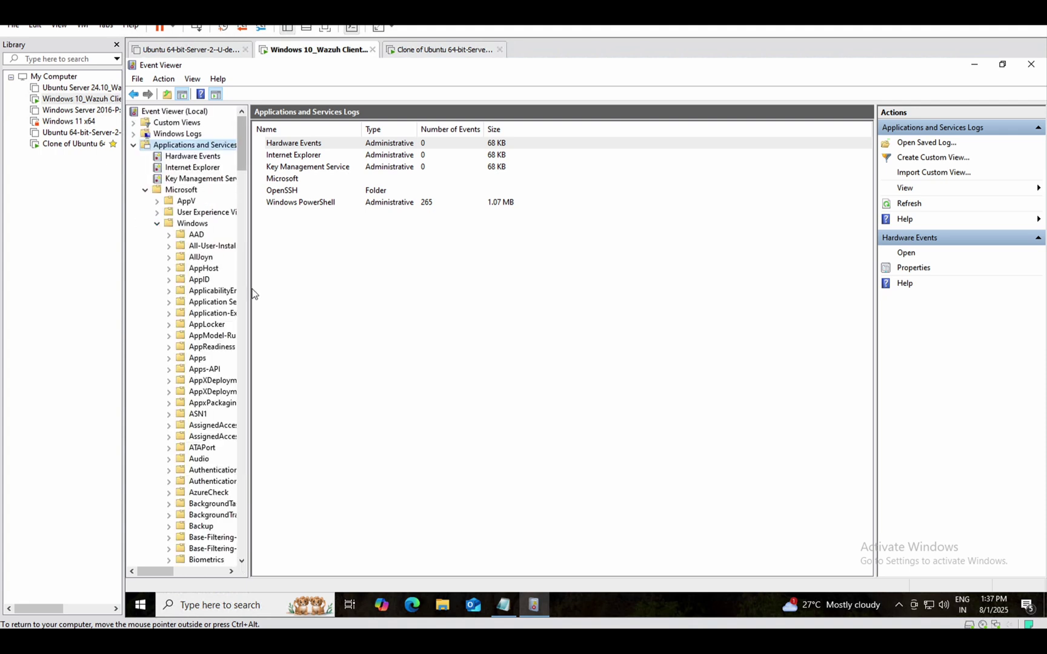
drag(249, 289, 296, 295)
scroll(202, 449, down, 20)
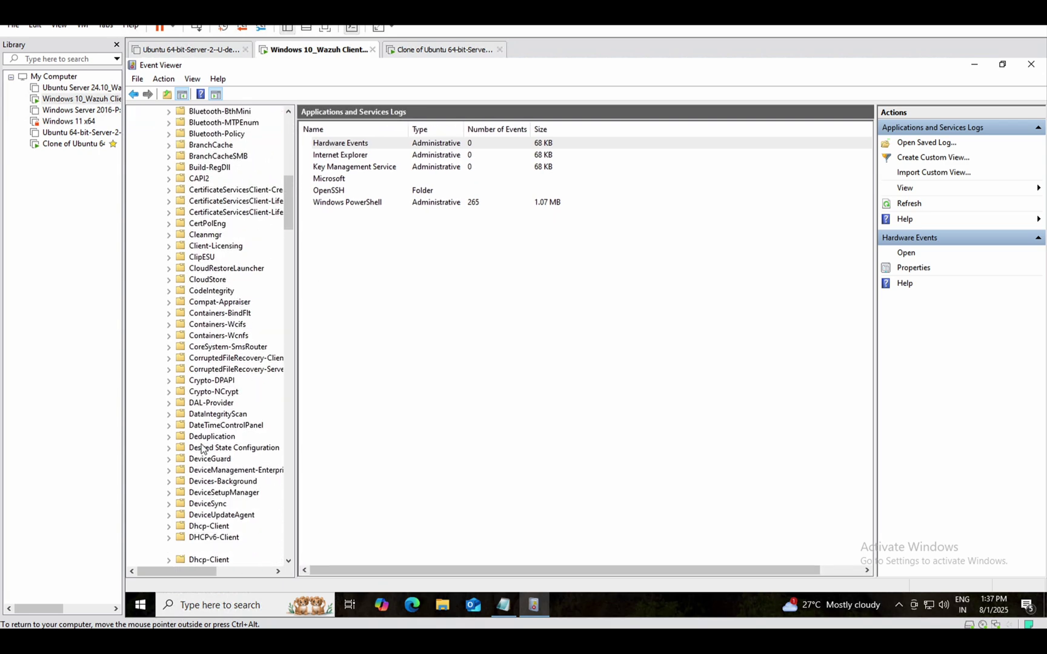
scroll(202, 449, down, 20)
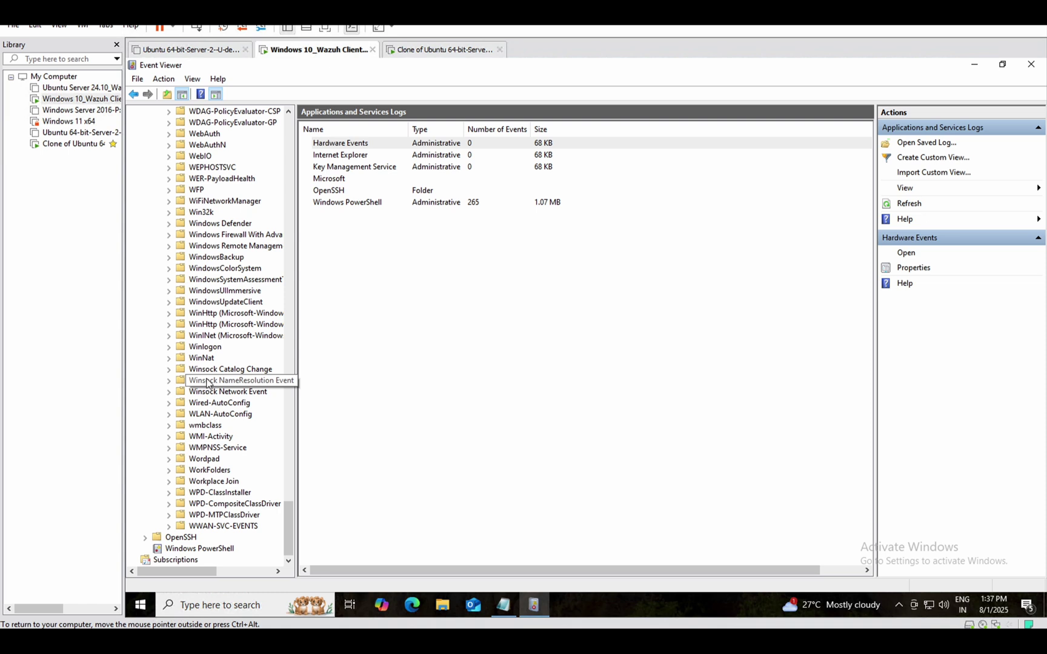
Open Windows Defender > Operational, sort events by Level, and view Error event 2001
click(200, 224)
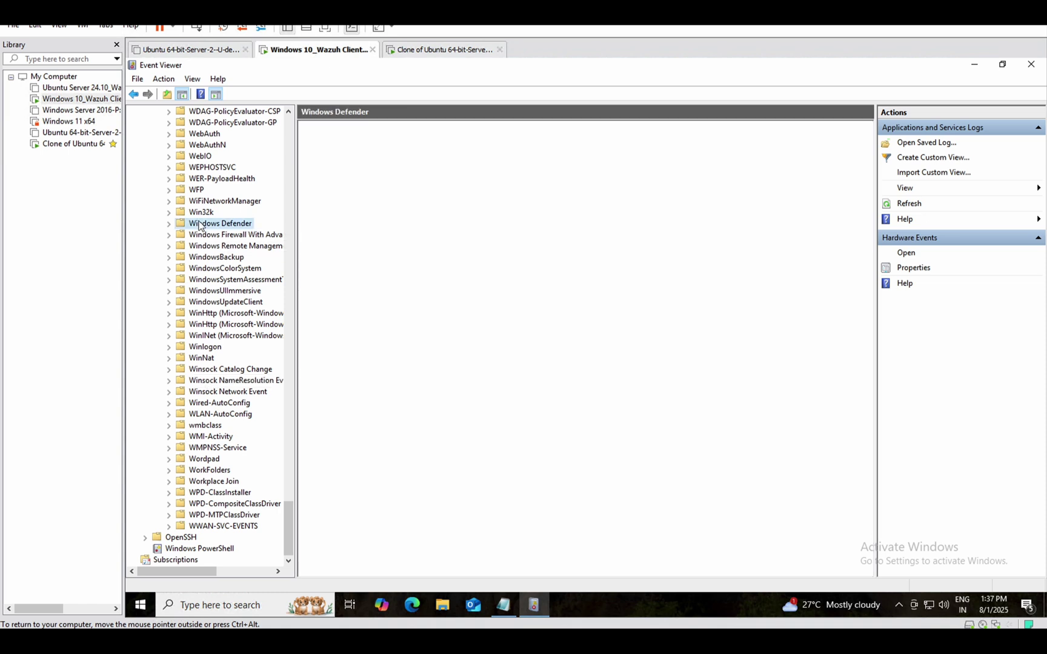
click(169, 225)
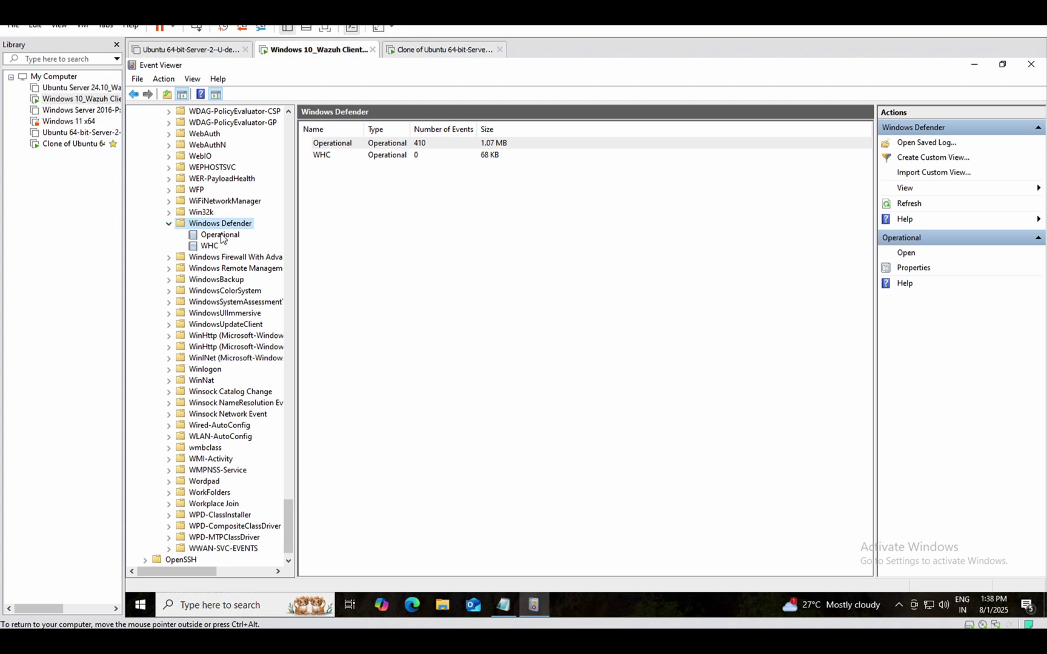
click(220, 235)
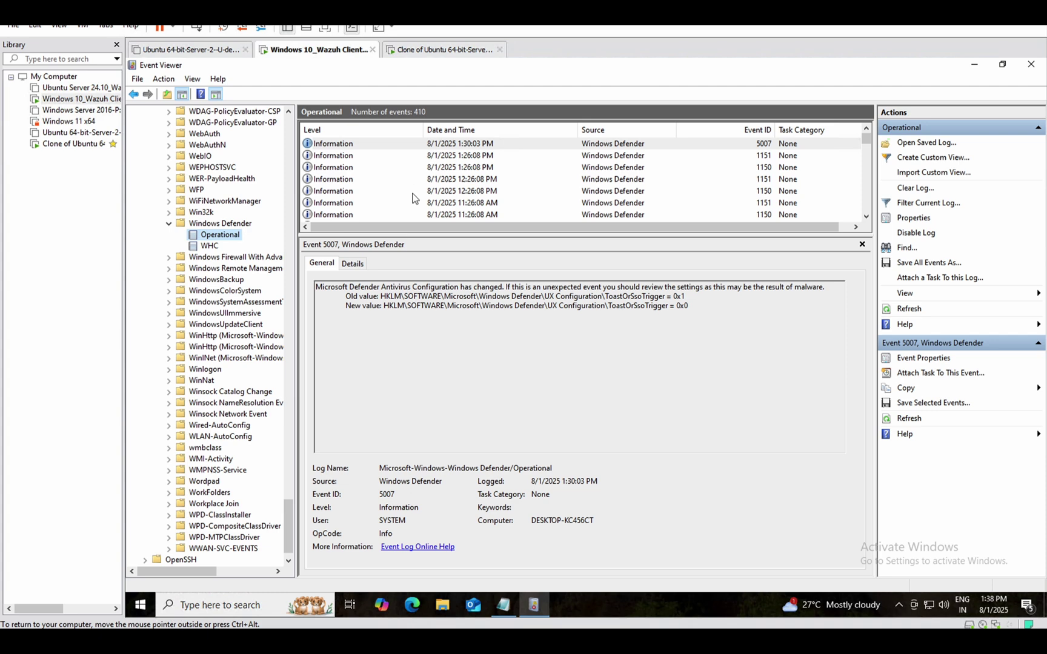
click(340, 130)
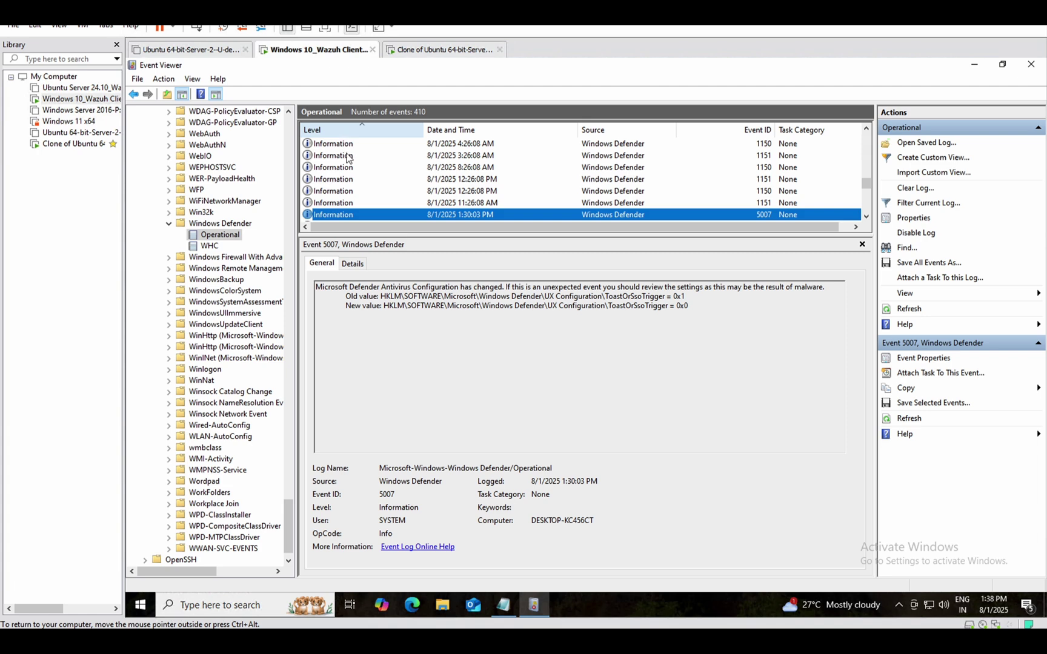
drag(868, 181, 868, 132)
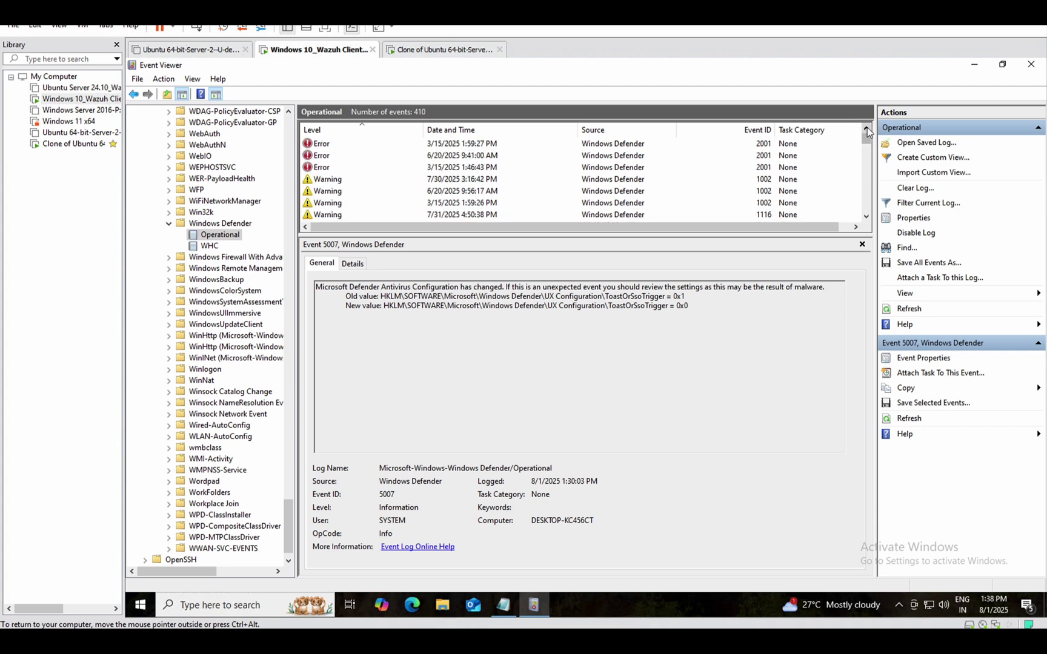
click(323, 147)
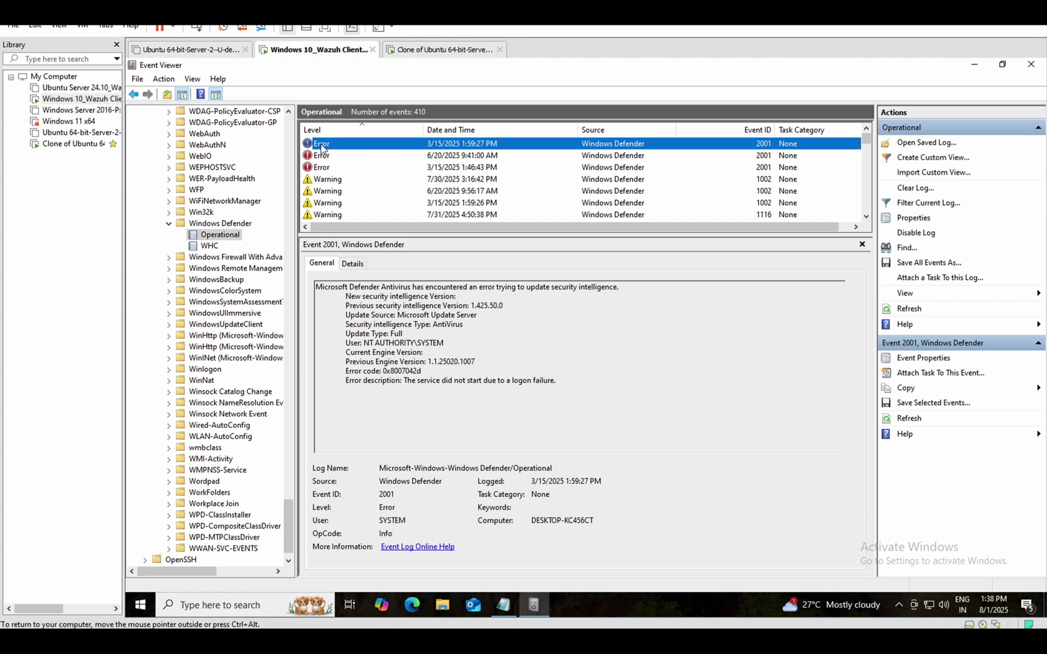
Copy the full name 'Microsoft-Windows-Windows Defender/Operational' from the Operational log's properties
right_click(208, 238)
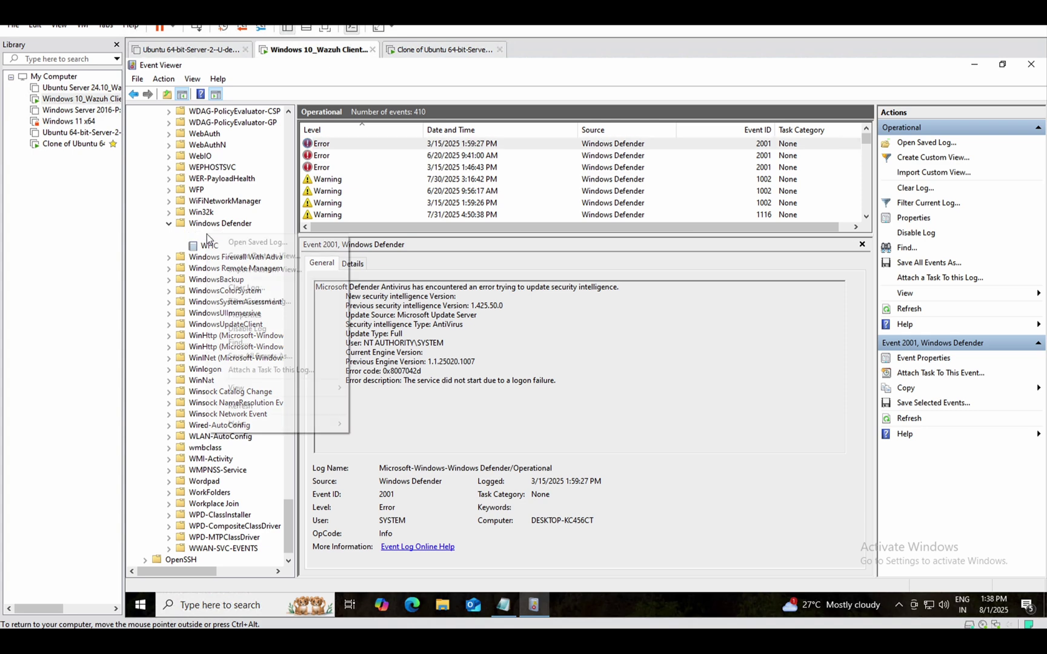
key(Down)
key(Down)
key(Down)
key(Down)
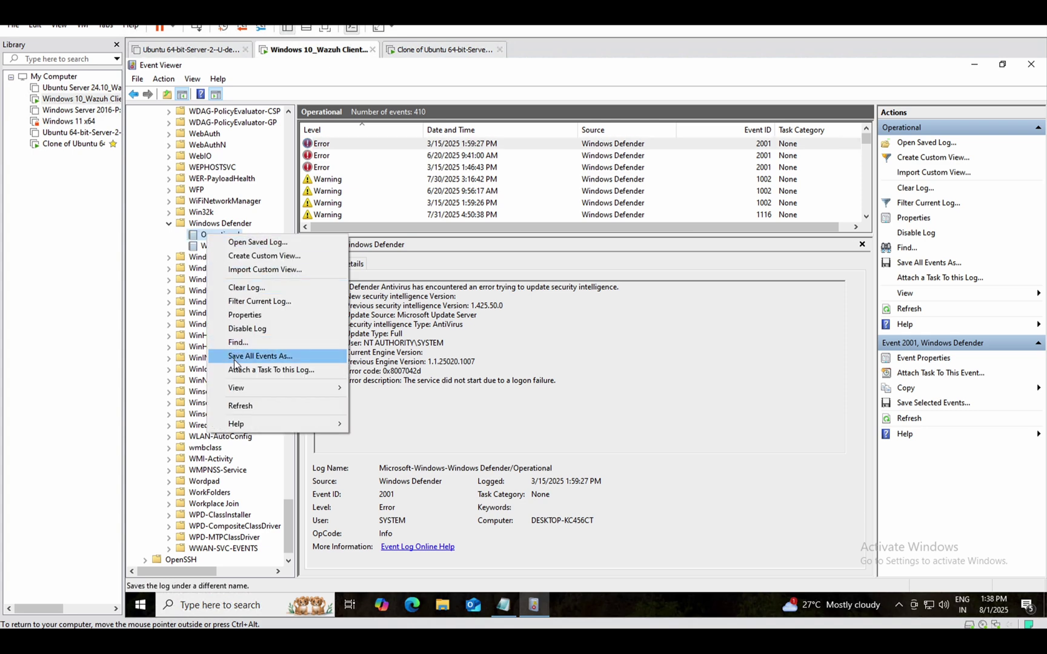
click(245, 315)
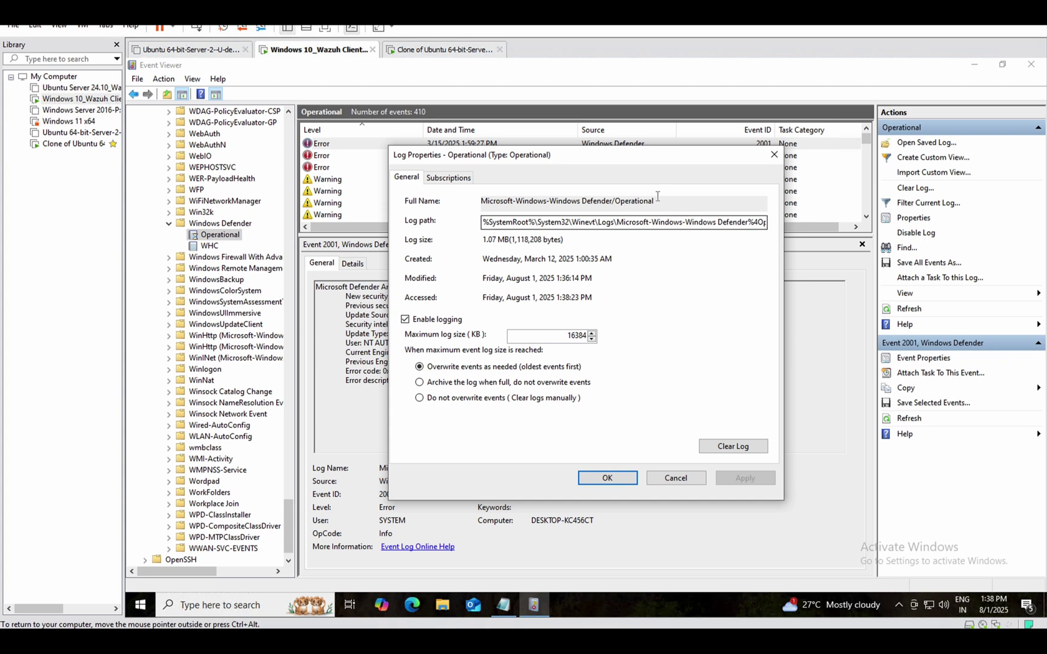
drag(653, 200, 479, 200)
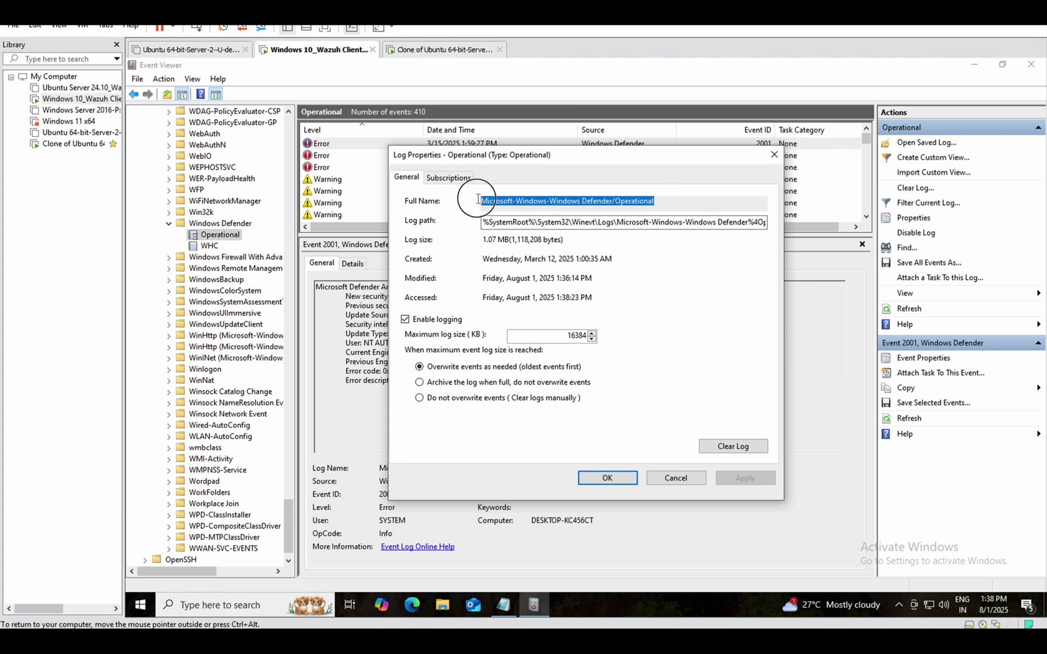
right_click(525, 201)
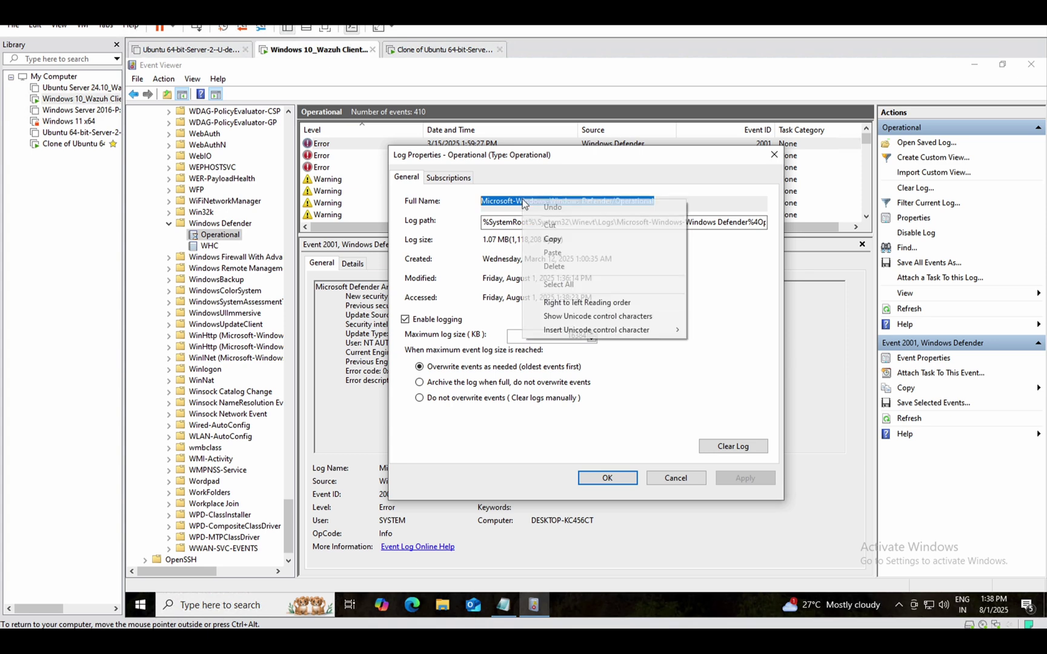
click(561, 240)
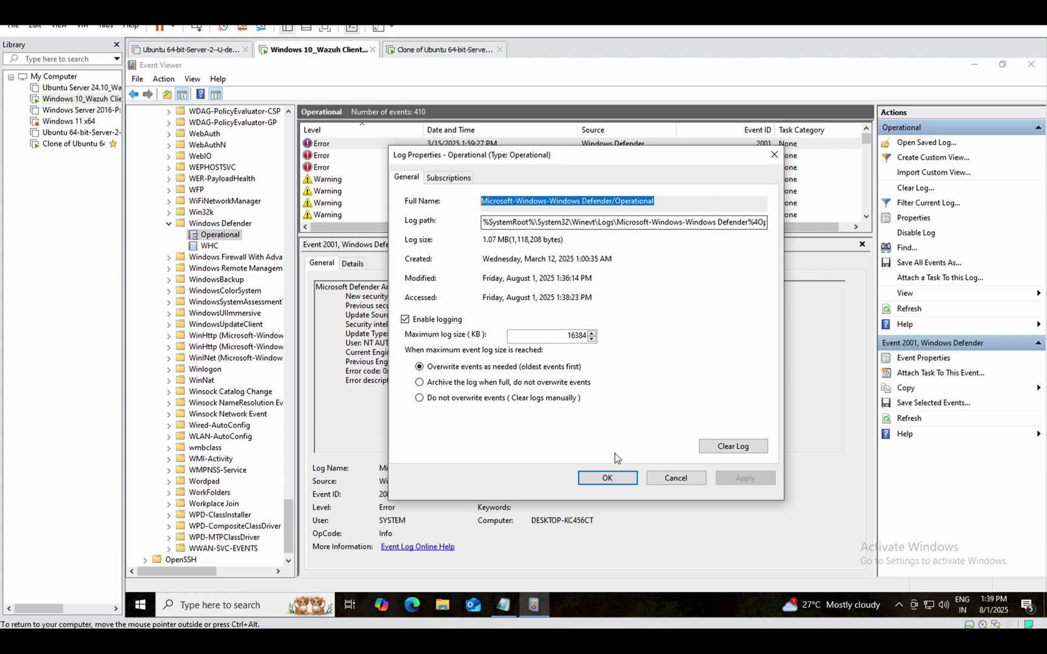
Browse File Explorer to C:\Program Files (x86)\ossec-agent
click(443, 606)
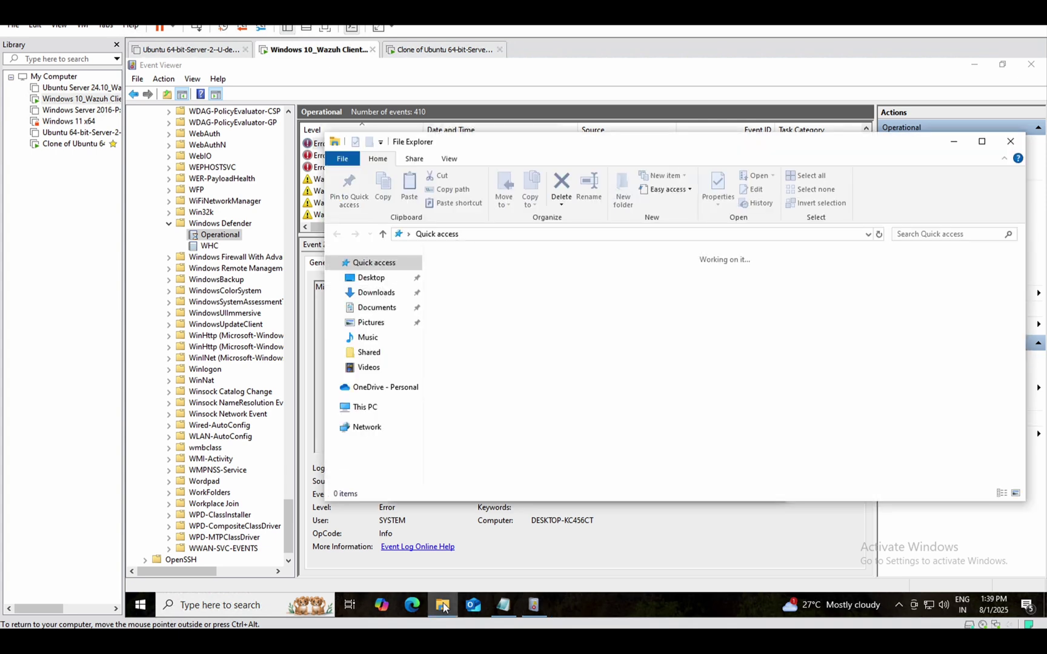
click(367, 408)
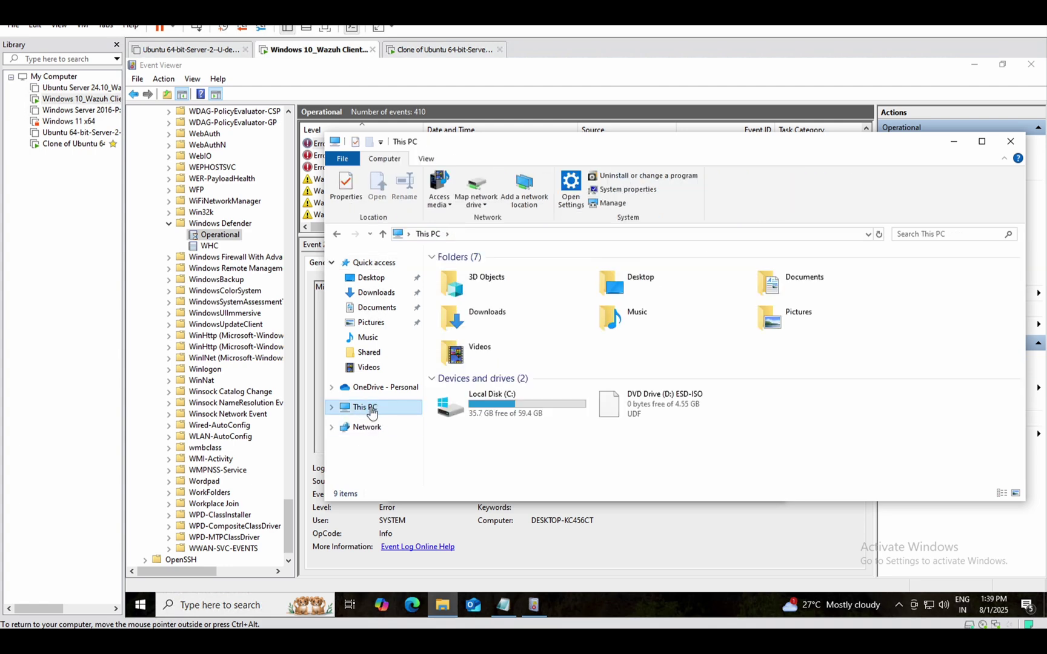
double_click(509, 403)
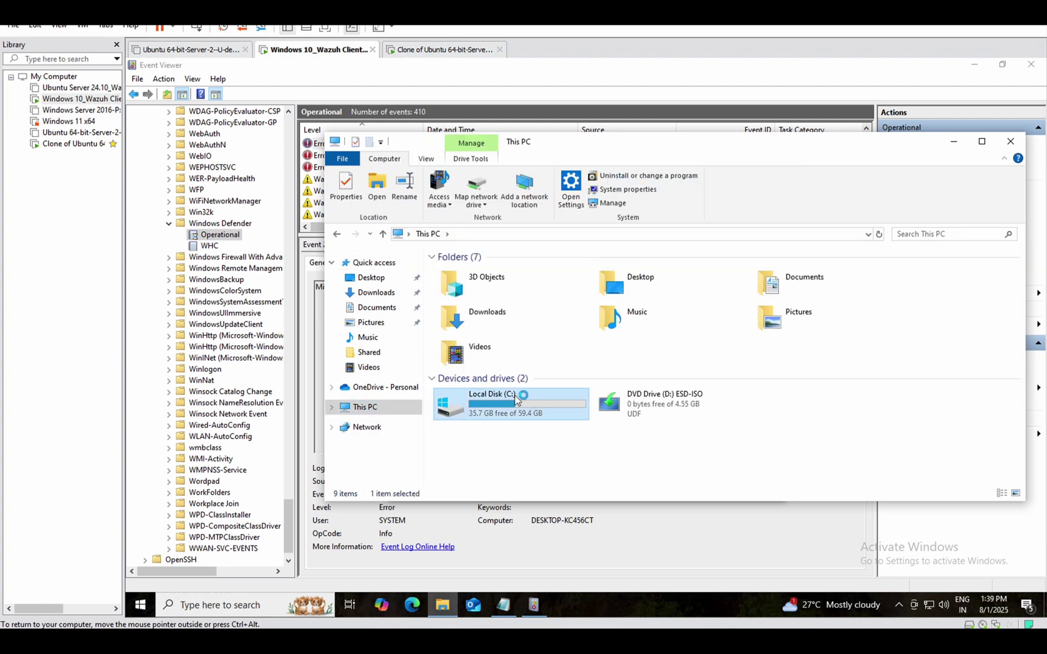
click(492, 313)
double_click(493, 315)
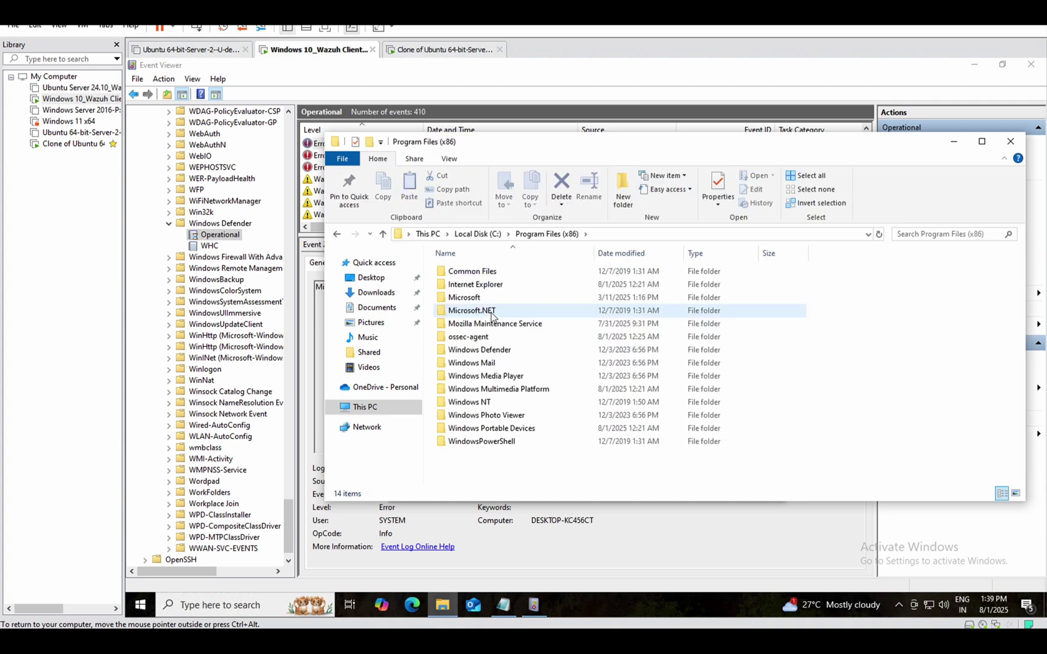
click(483, 339)
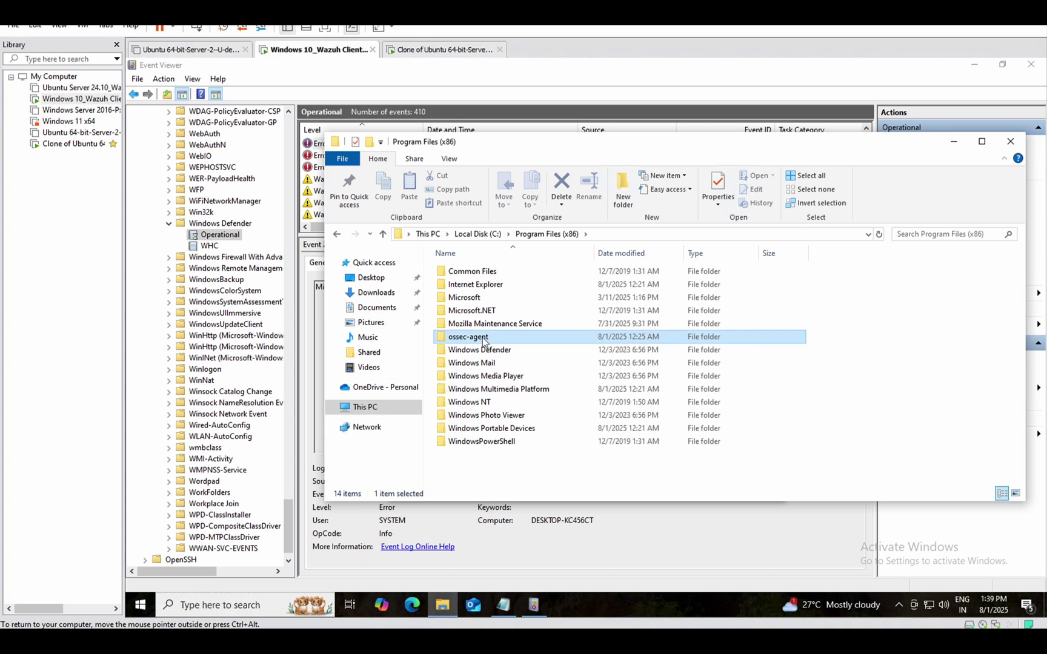
double_click(483, 339)
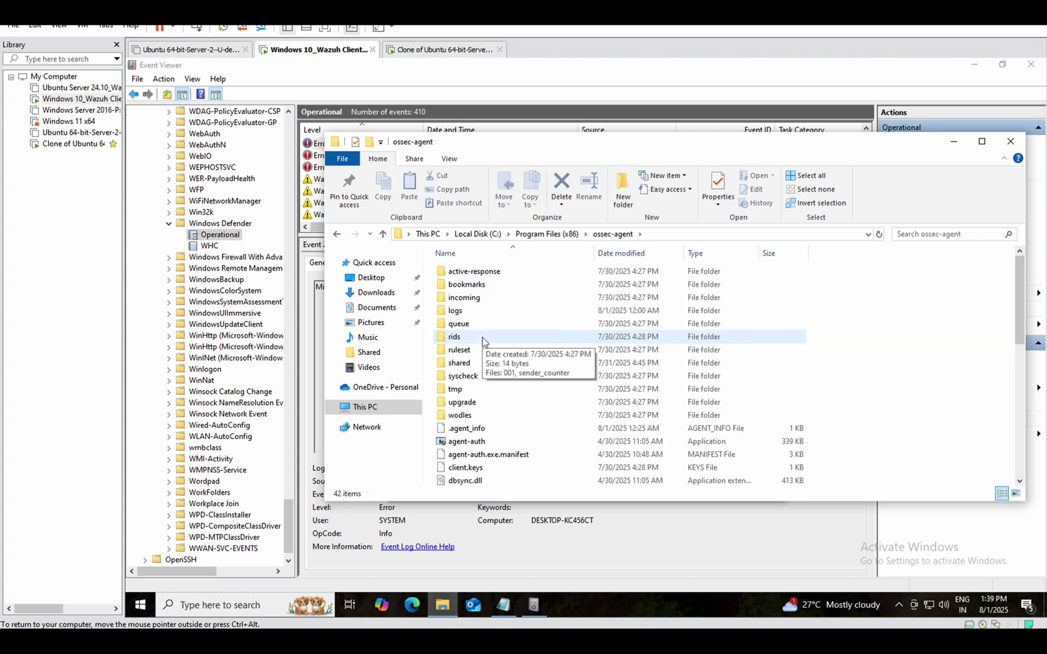
Select ossec.conf in the folder listing and bring up its context menu
scroll(483, 338, down, 1)
scroll(482, 338, down, 2)
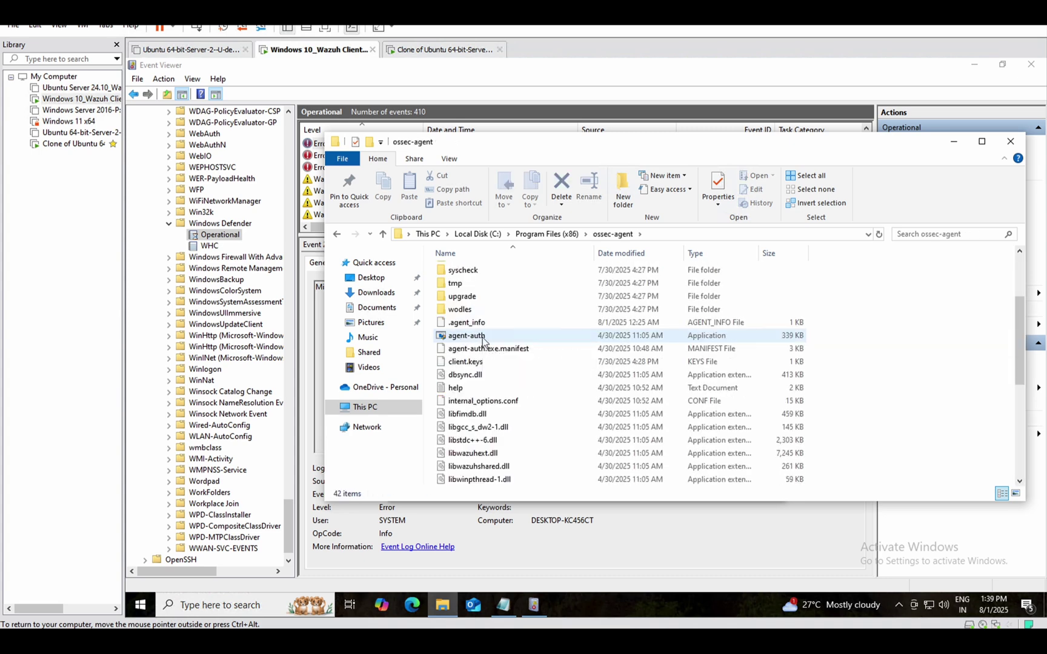
scroll(483, 339, down, 4)
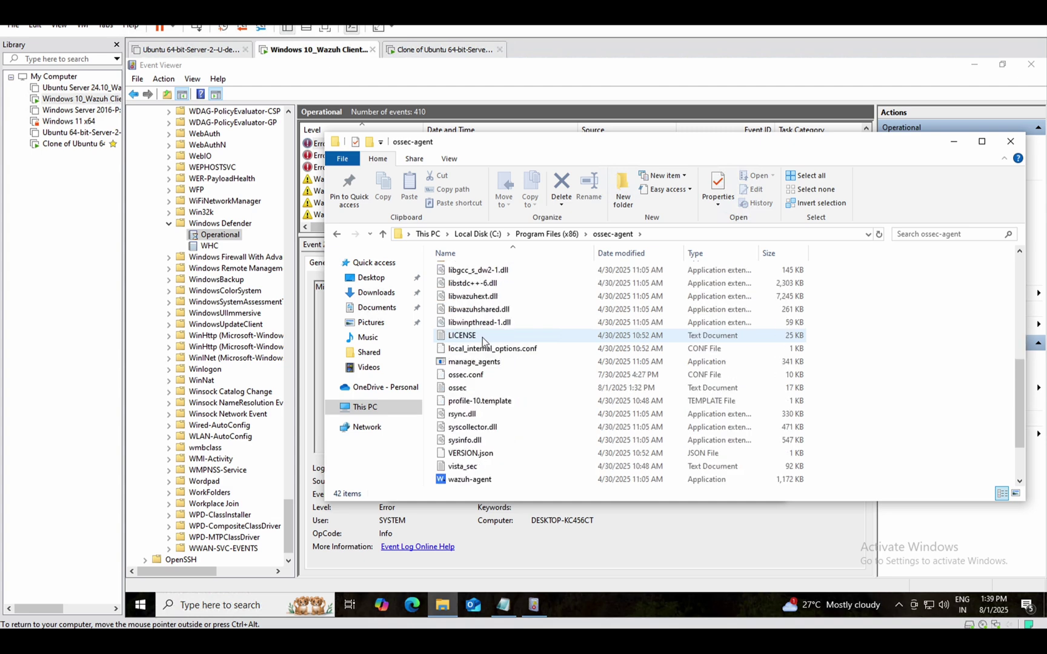
click(472, 376)
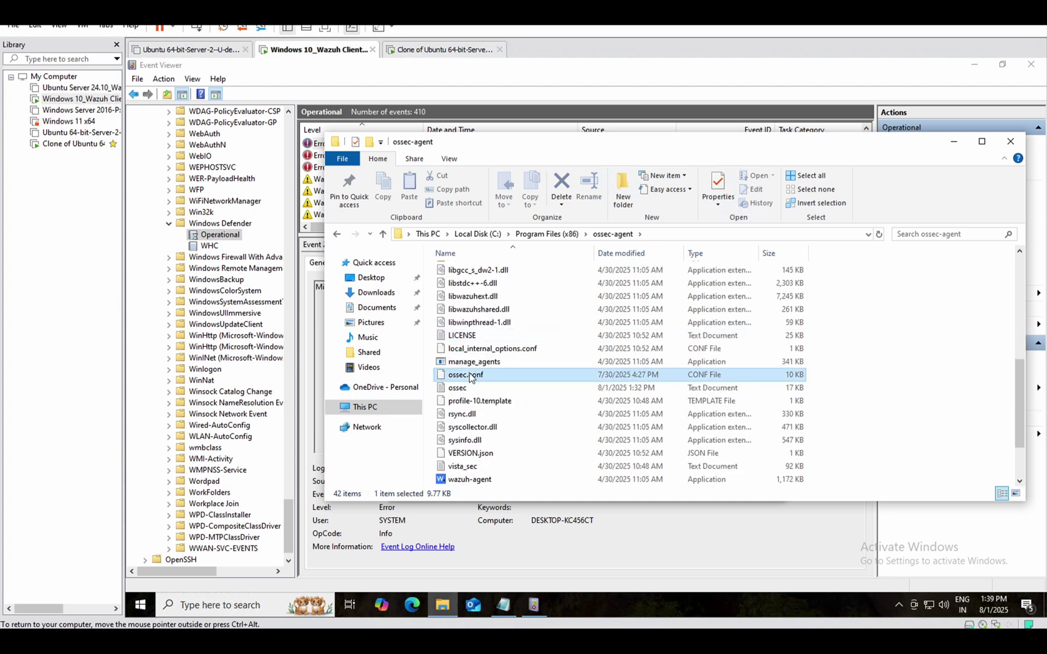
right_click(471, 375)
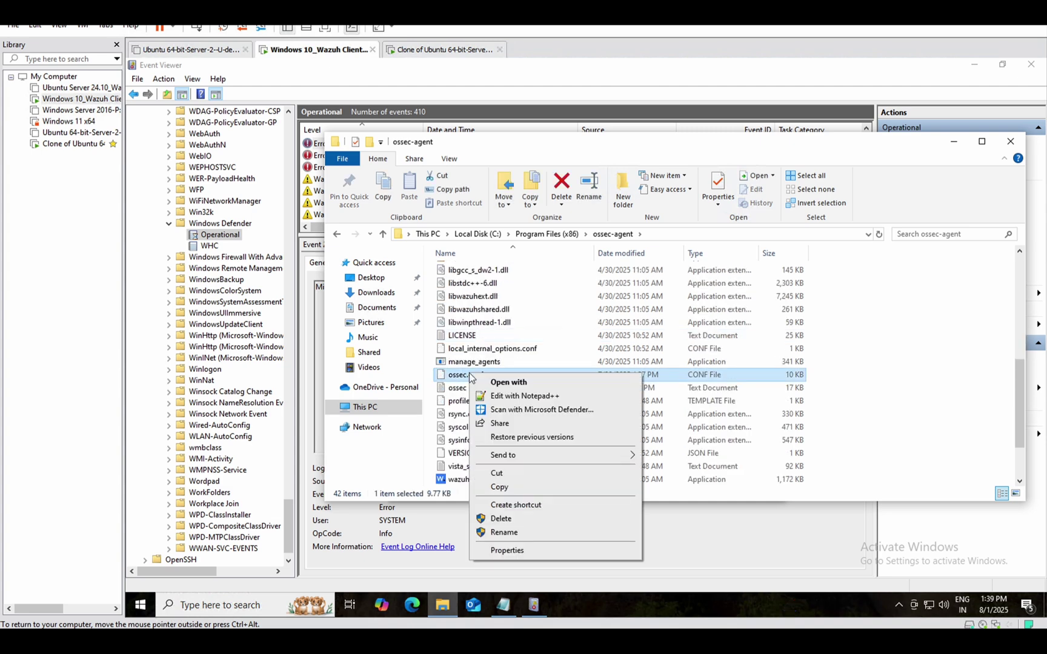
Open ossec.conf in Notepad++ and locate the active-responses localfile block
click(513, 397)
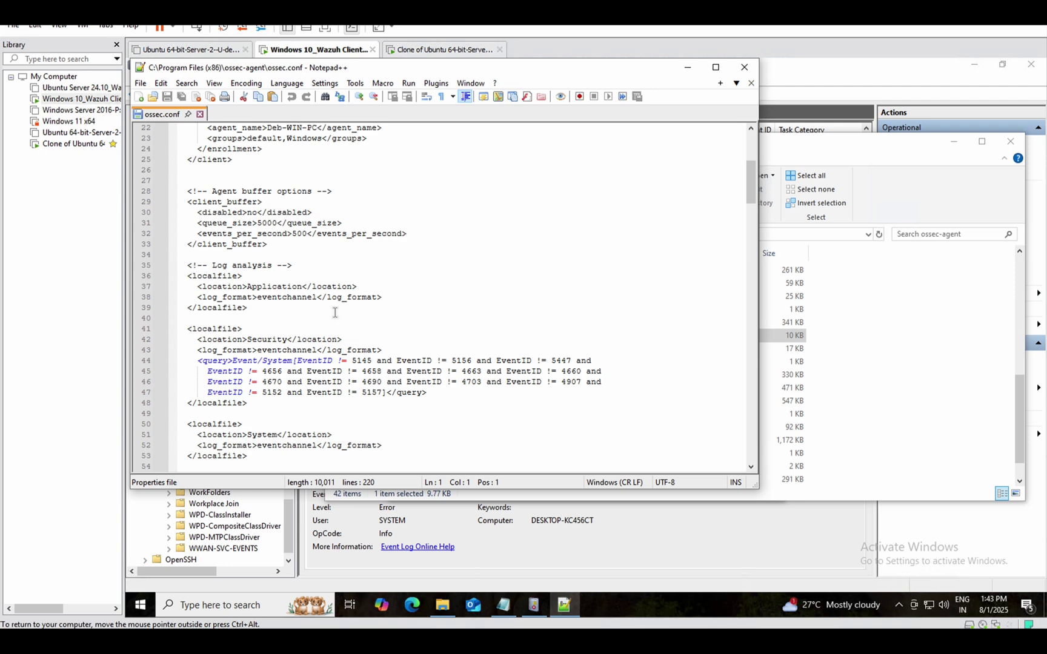
click(240, 193)
drag(222, 193, 282, 194)
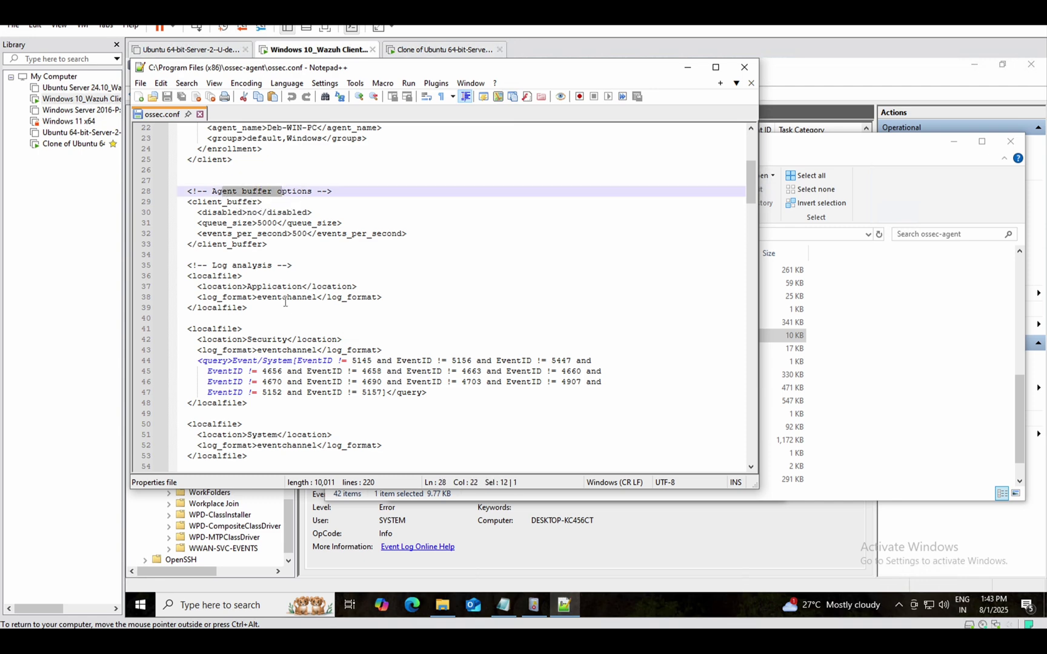
scroll(285, 302, down, 2)
scroll(285, 302, down, 2)
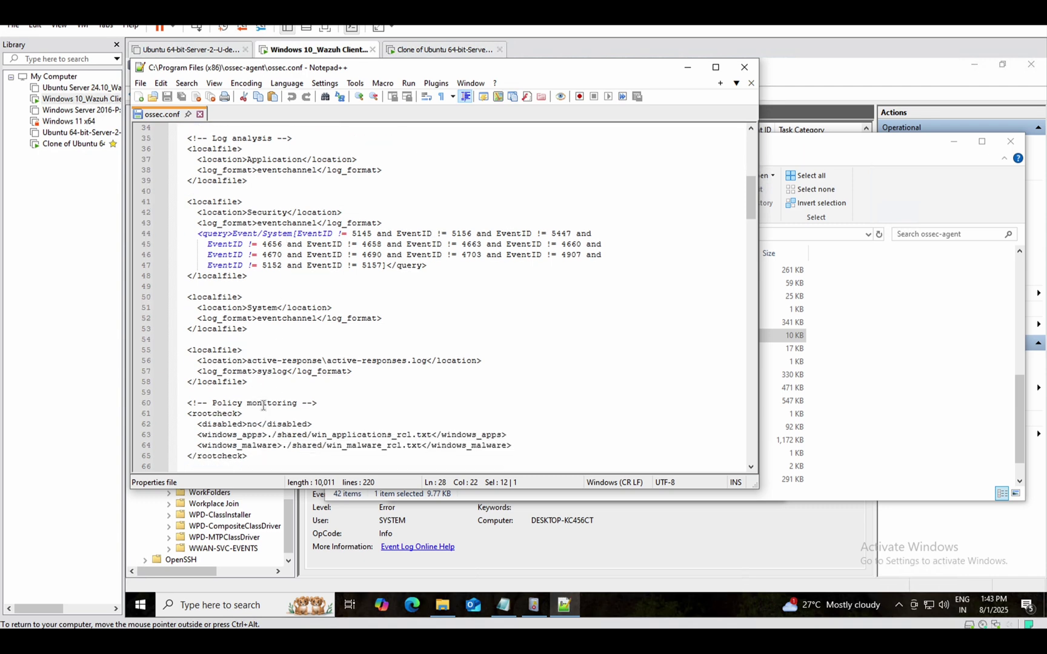
click(263, 404)
scroll(263, 406, up, 6)
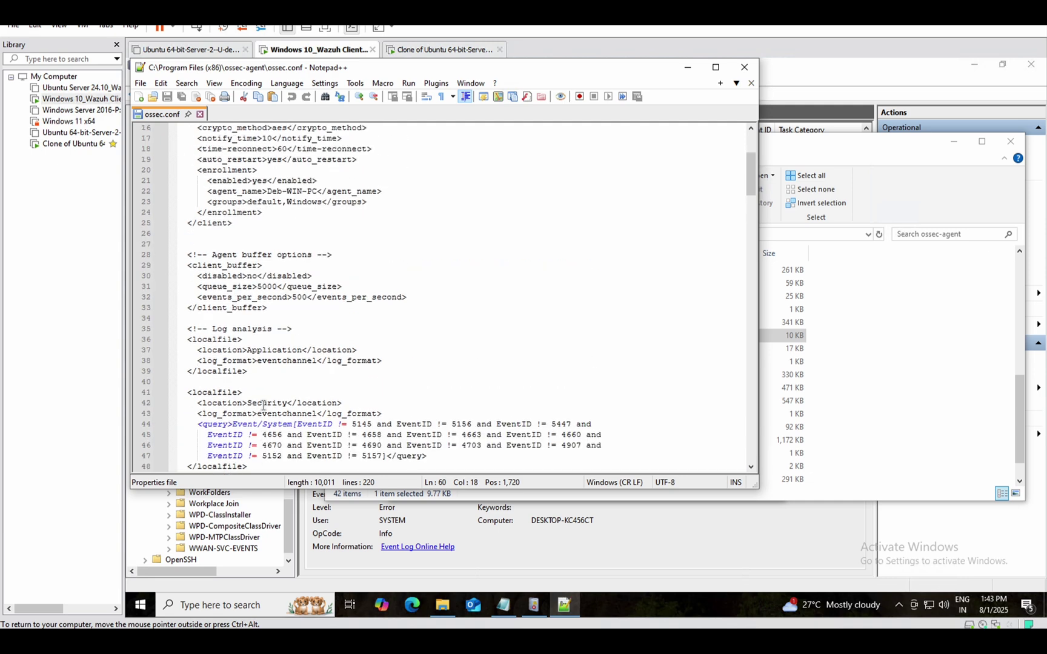
scroll(263, 405, up, 1)
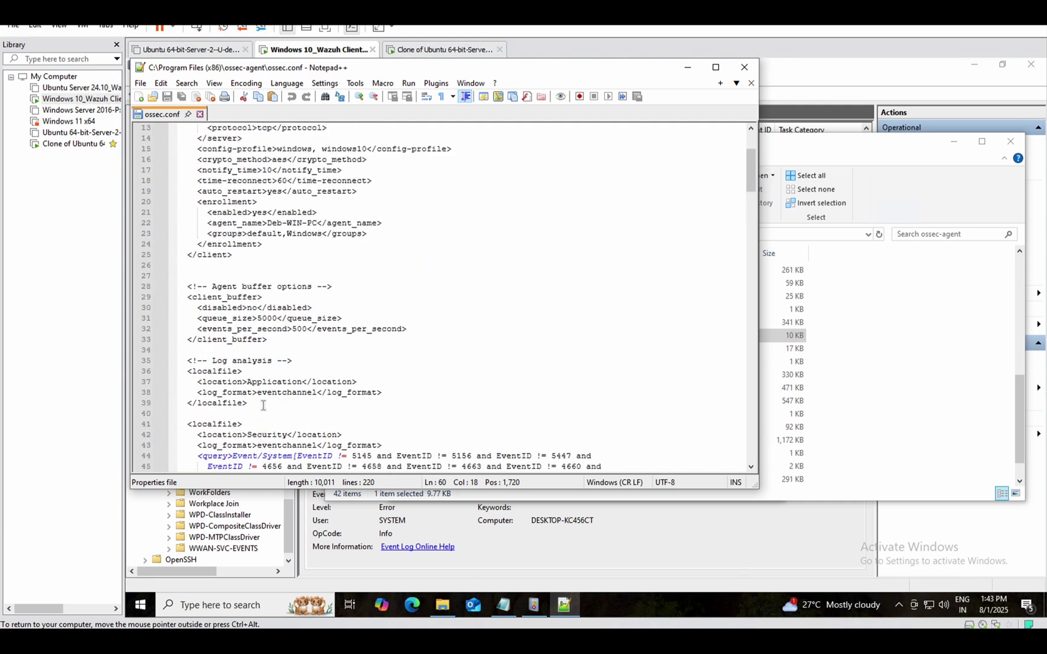
scroll(263, 405, up, 1)
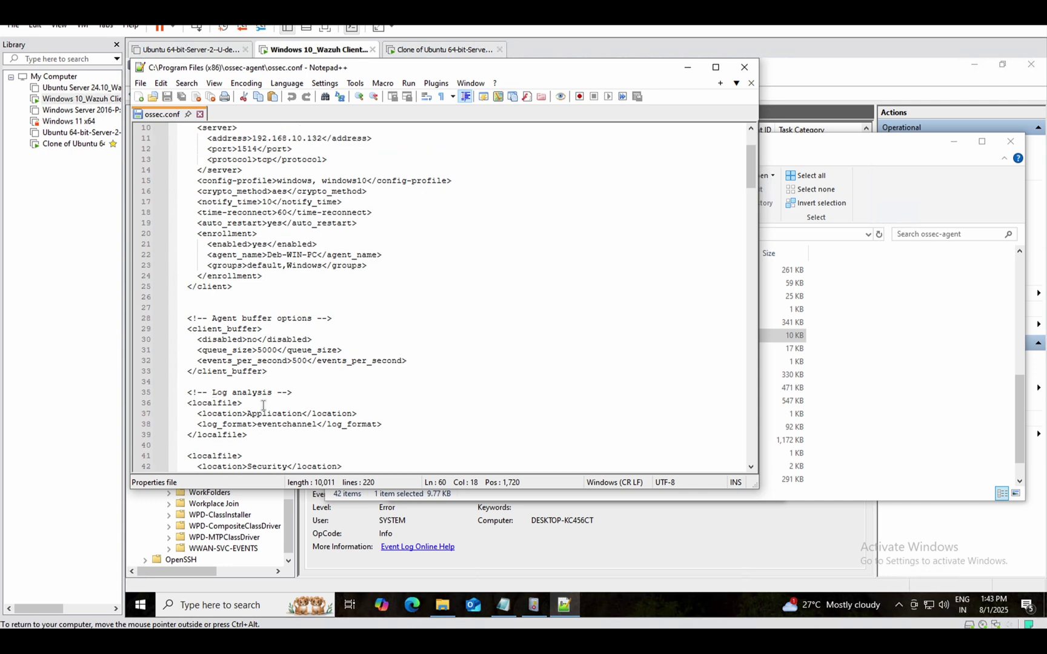
scroll(264, 406, down, 2)
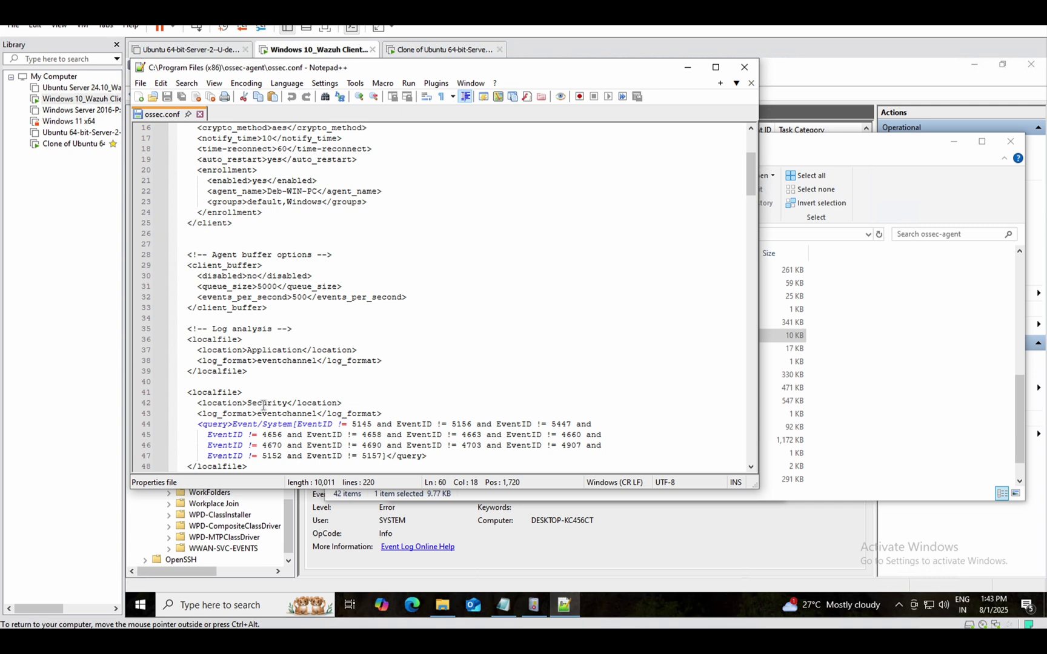
scroll(264, 405, down, 10)
scroll(264, 405, down, 2)
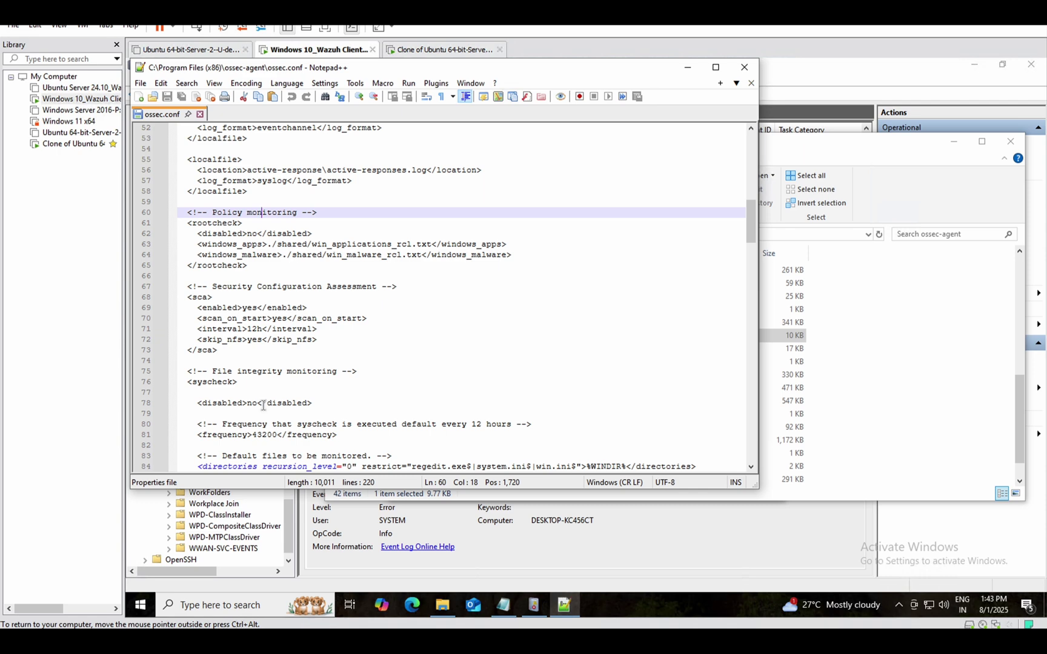
Insert blank lines after line 58, below the active-responses localfile block
click(267, 192)
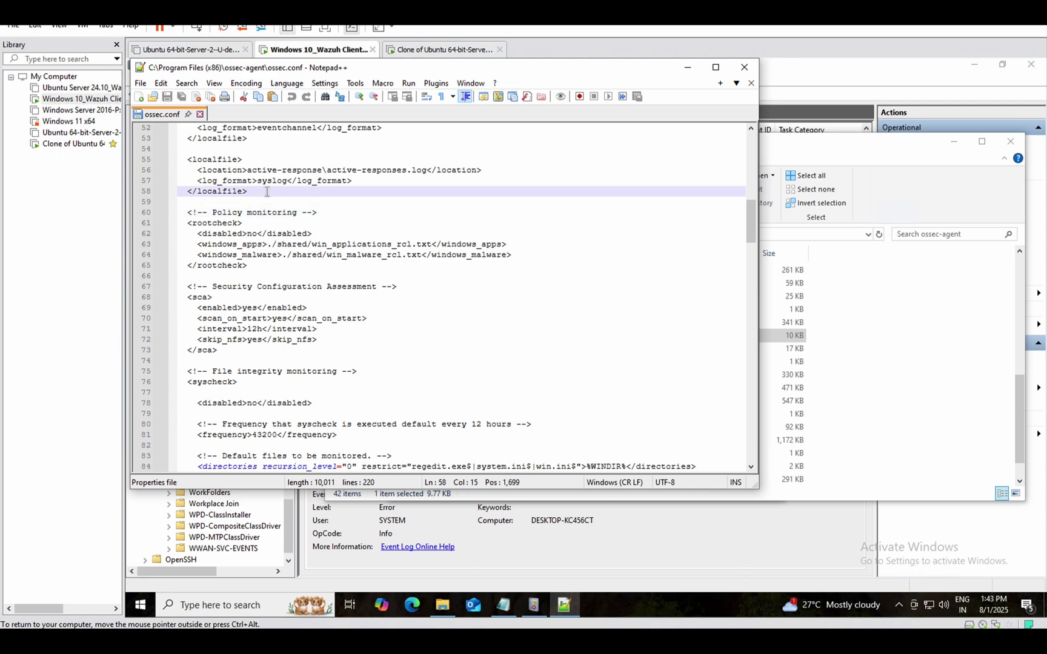
key(Return)
key(Return)
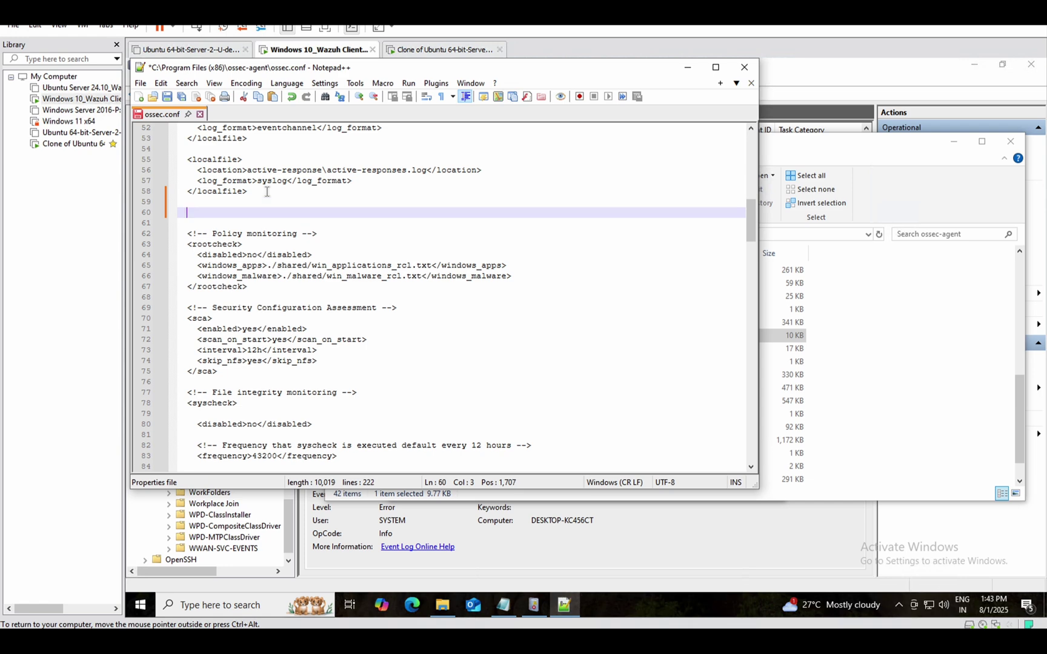
drag(256, 193, 188, 161)
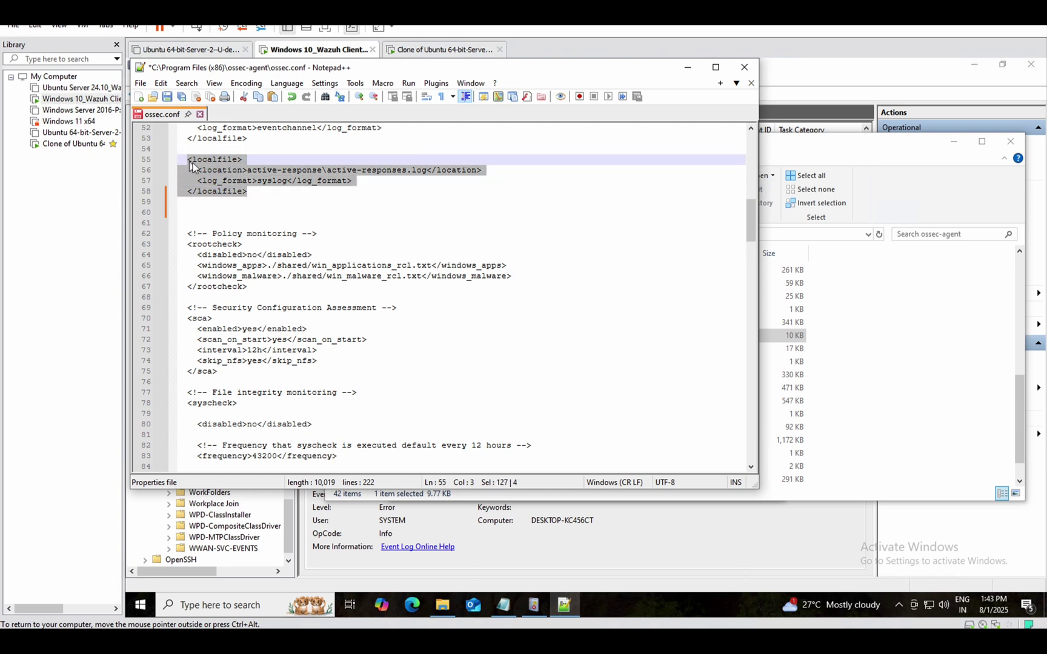
click(207, 212)
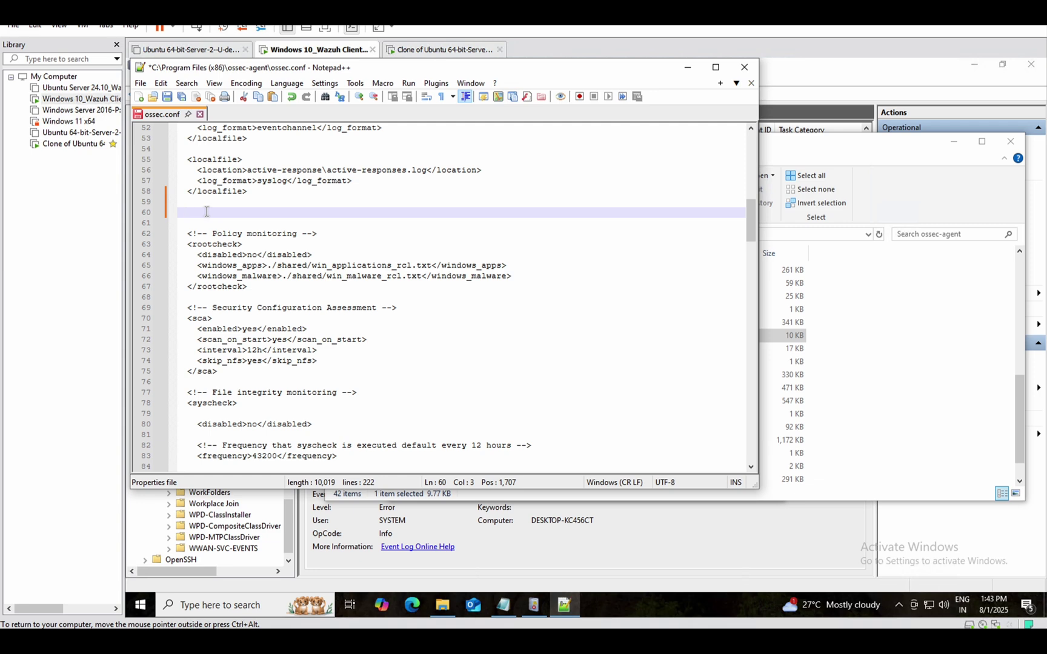
text(Microsoft-Windows-Windows Defender/Operational)
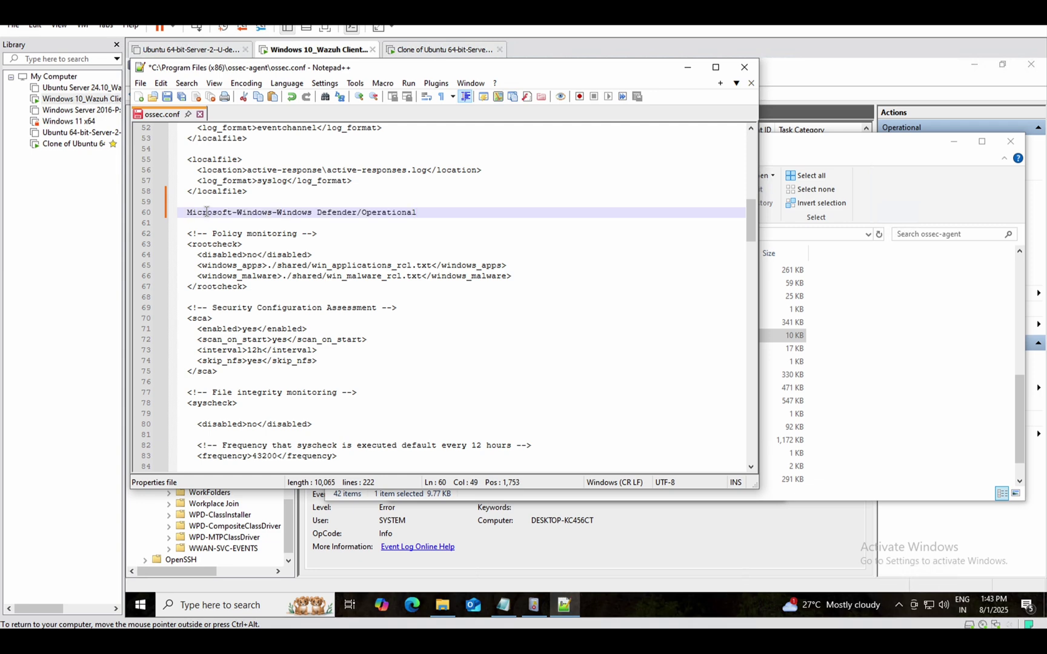
key(ctrl+z)
Copy the localfile block on lines 55–58 and paste it at line 60
click(249, 192)
shift+click(181, 164)
key(ctrl+c)
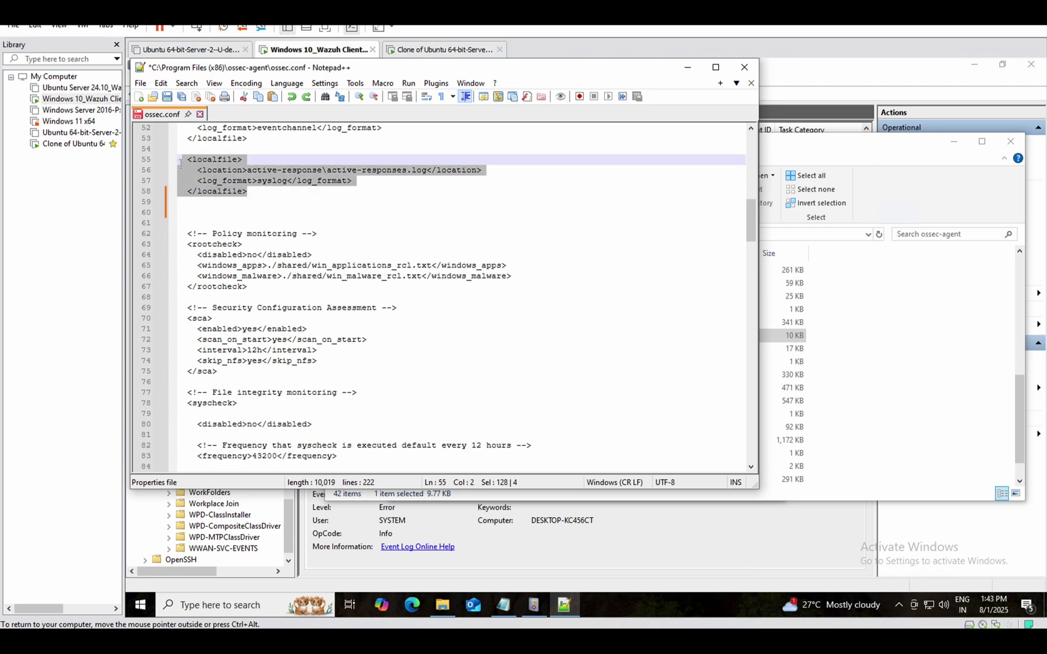
right_click(245, 185)
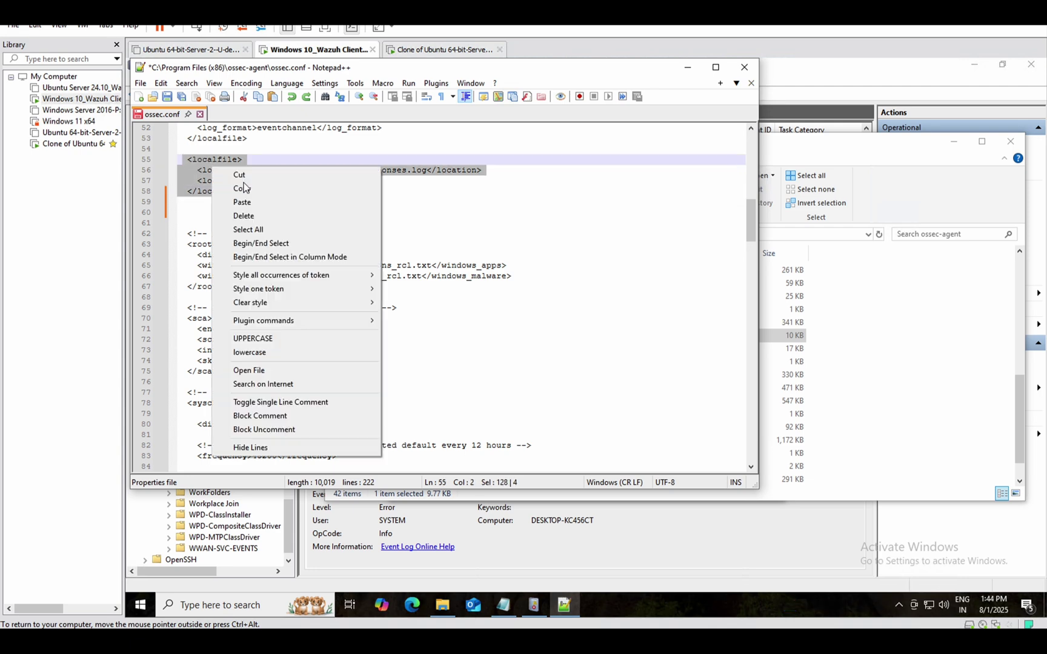
click(245, 188)
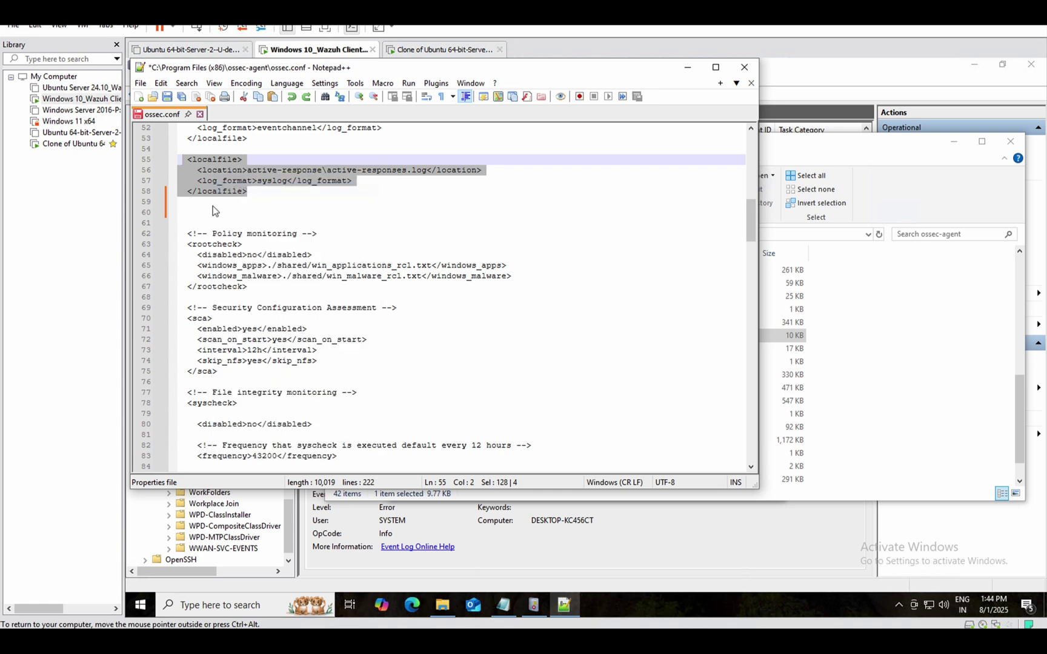
click(200, 213)
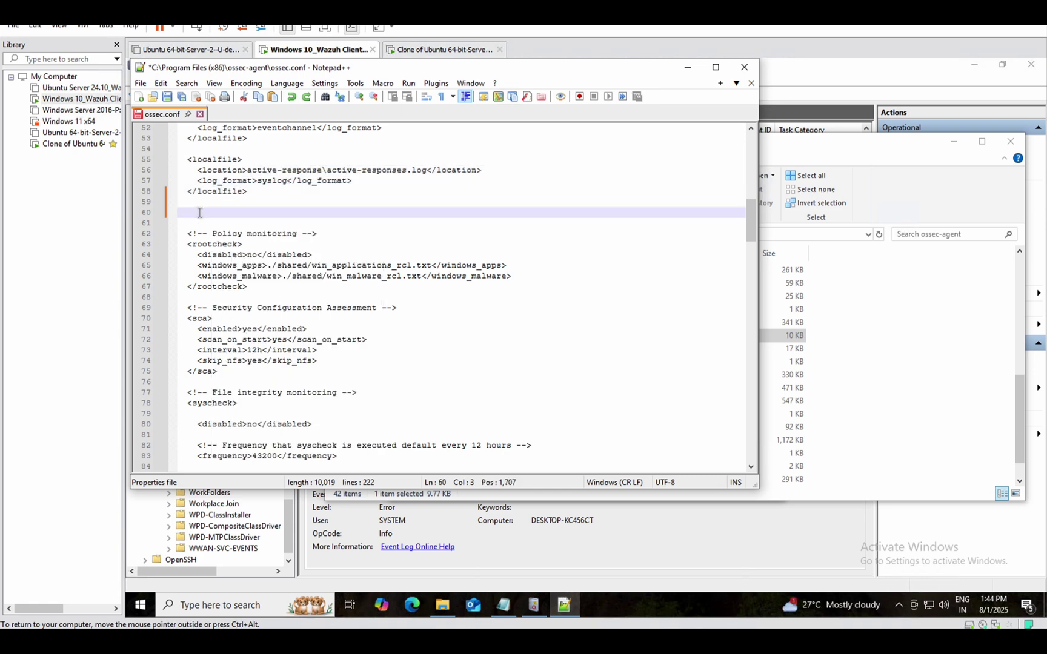
key(ctrl+v)
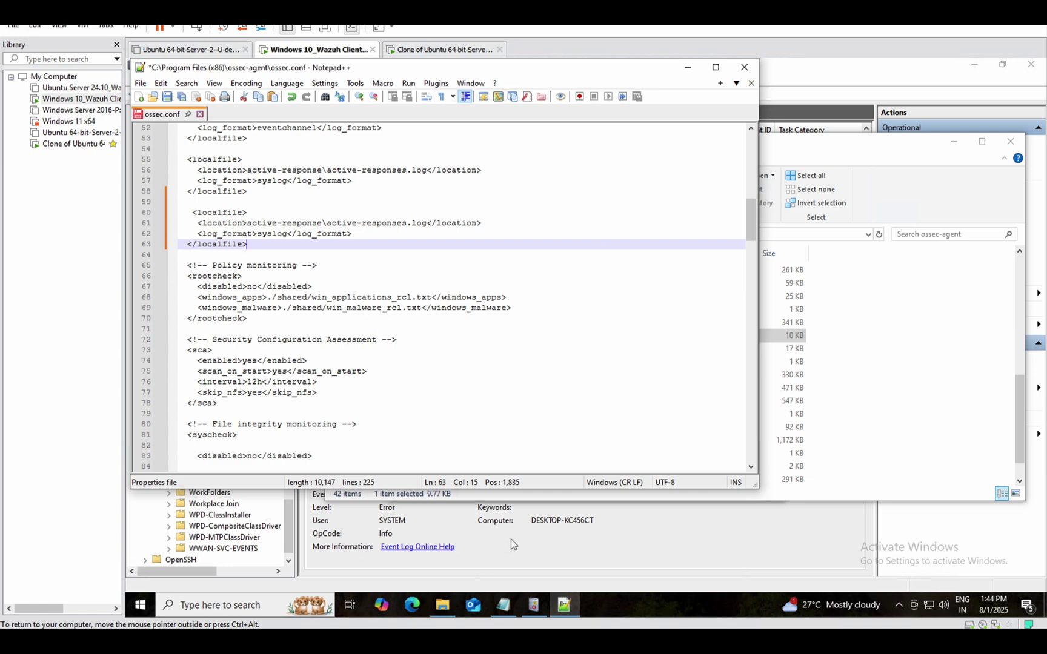
Glance at the Event Viewer log properties, then return to ossec.conf in Notepad++
key(alt+Tab)
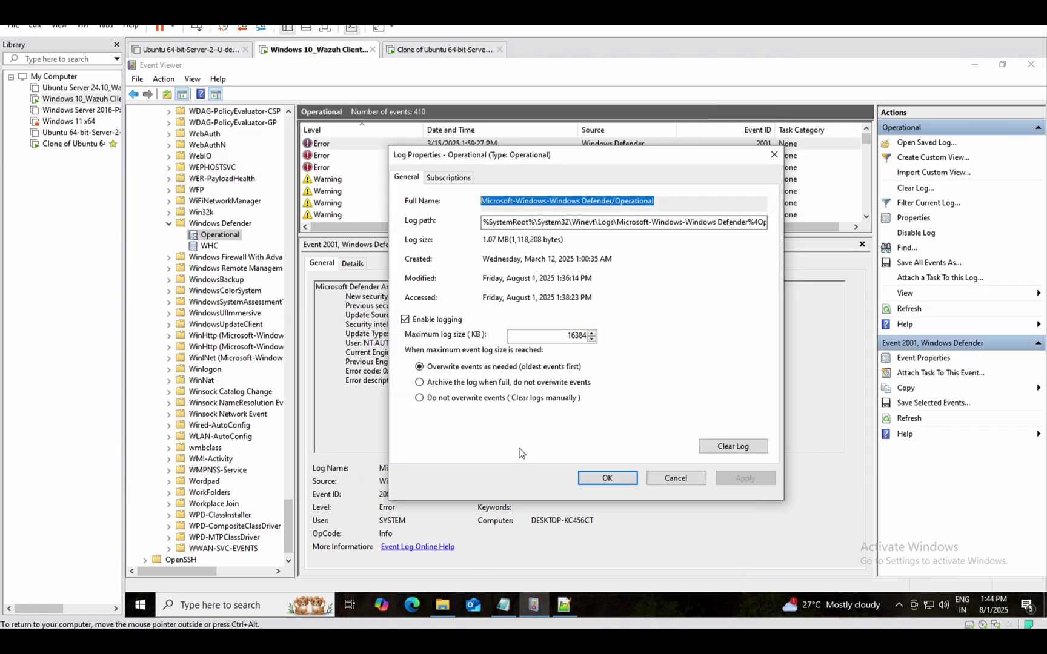
right_click(558, 201)
click(525, 477)
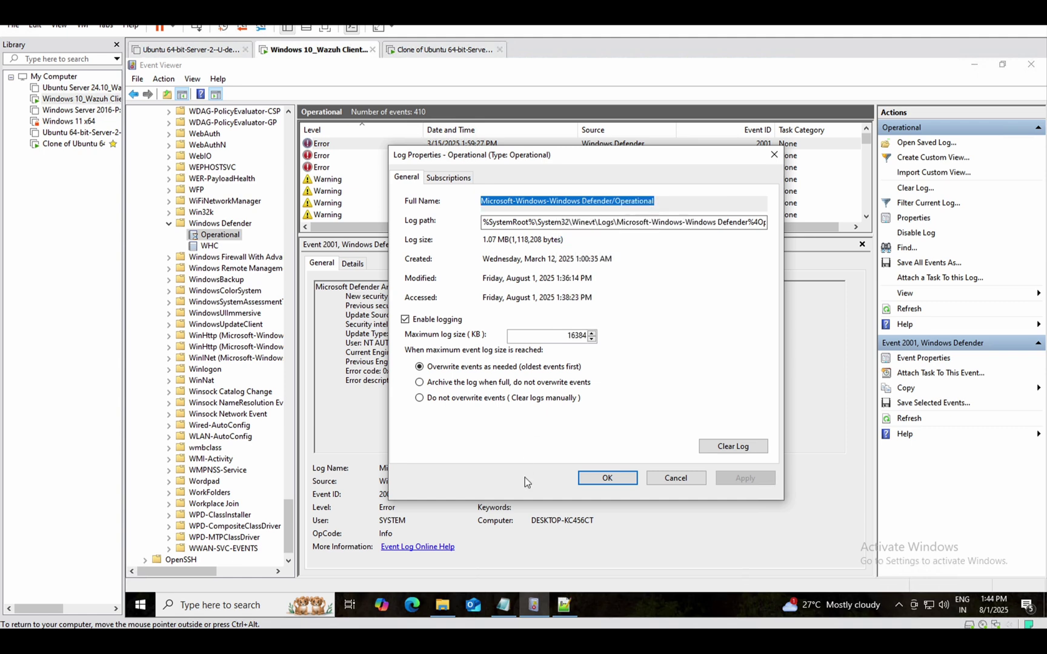
click(567, 604)
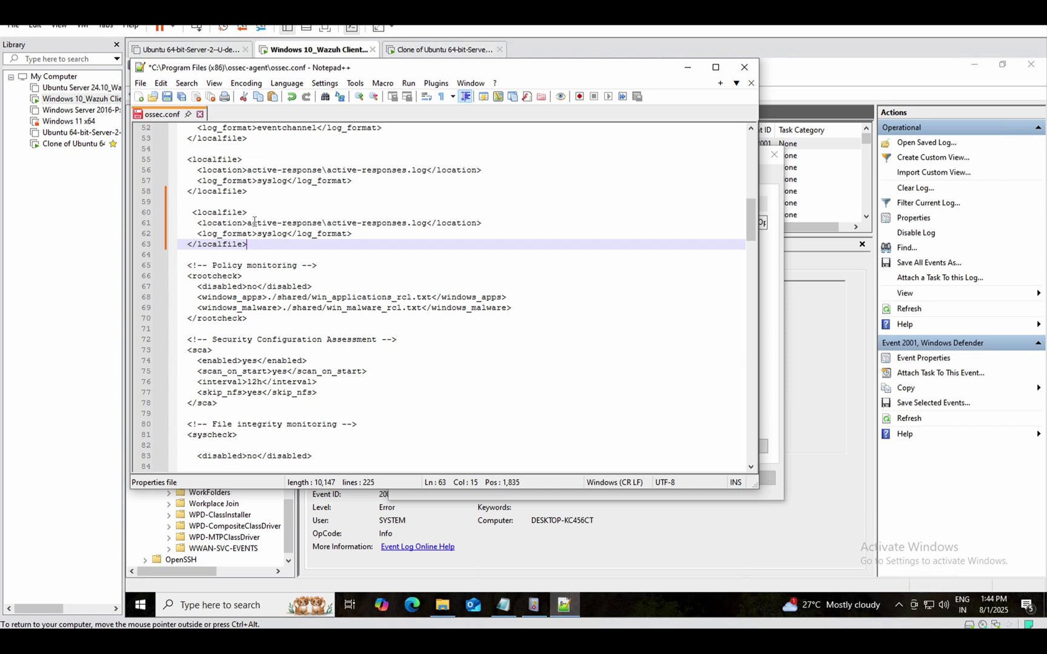
Set the new block to Microsoft-Windows-Windows Defender/Operational with eventchannel format and save
drag(248, 223, 429, 225)
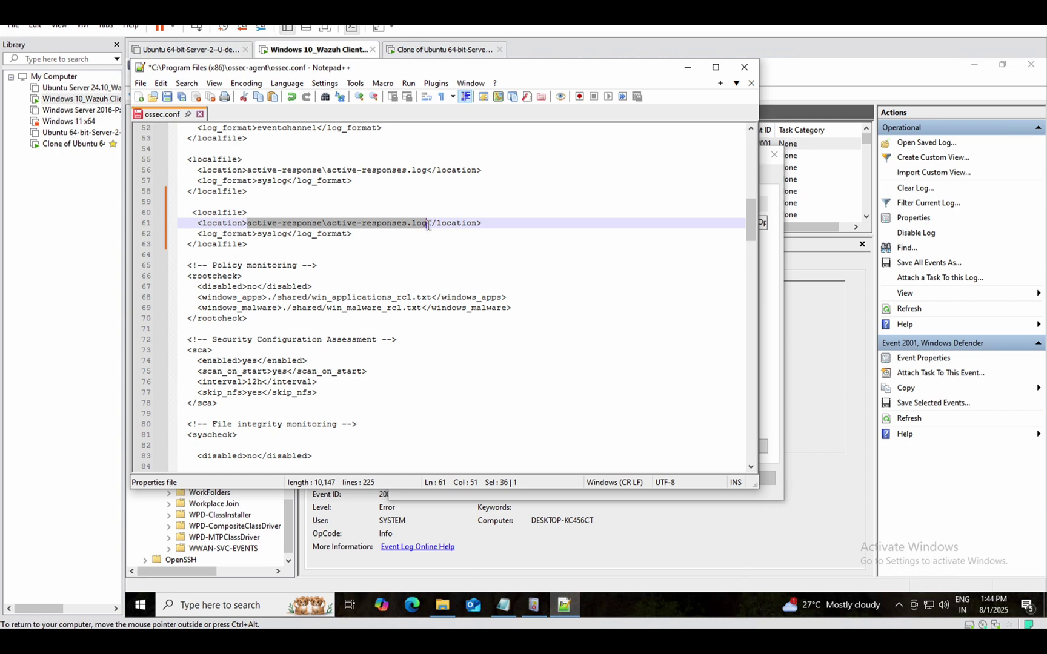
key(ctrl+v)
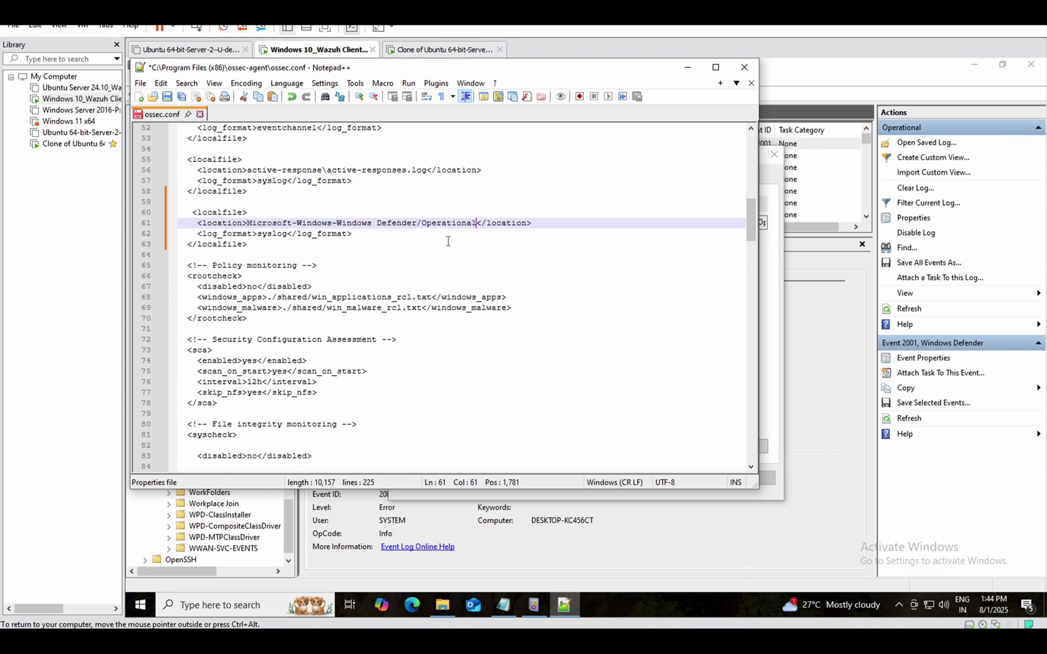
double_click(274, 236)
text(event)
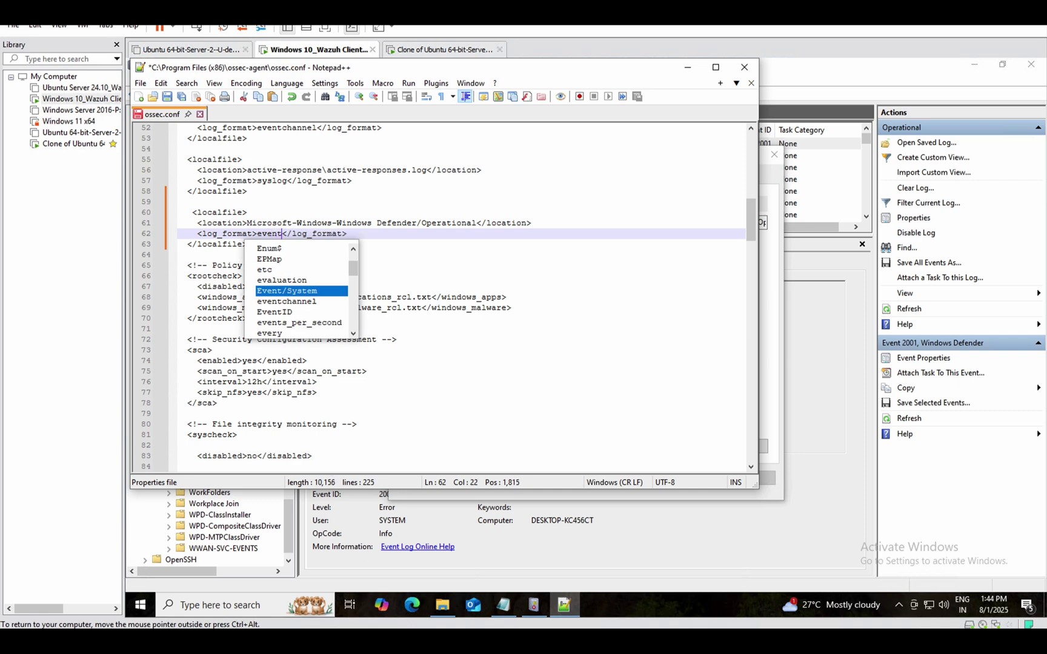
key(Down)
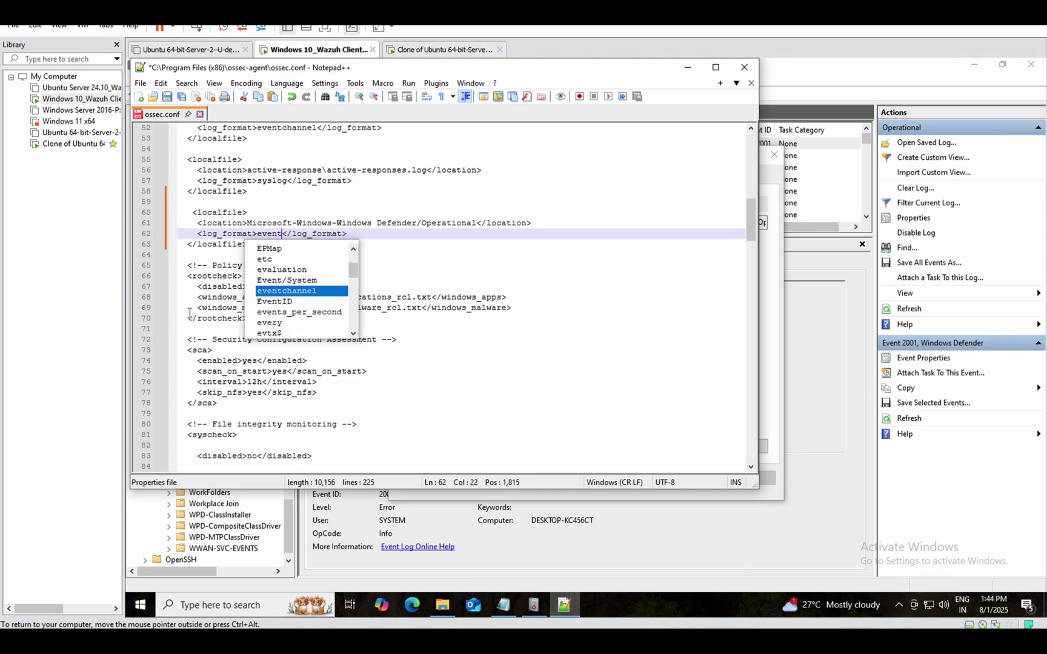
key(Return)
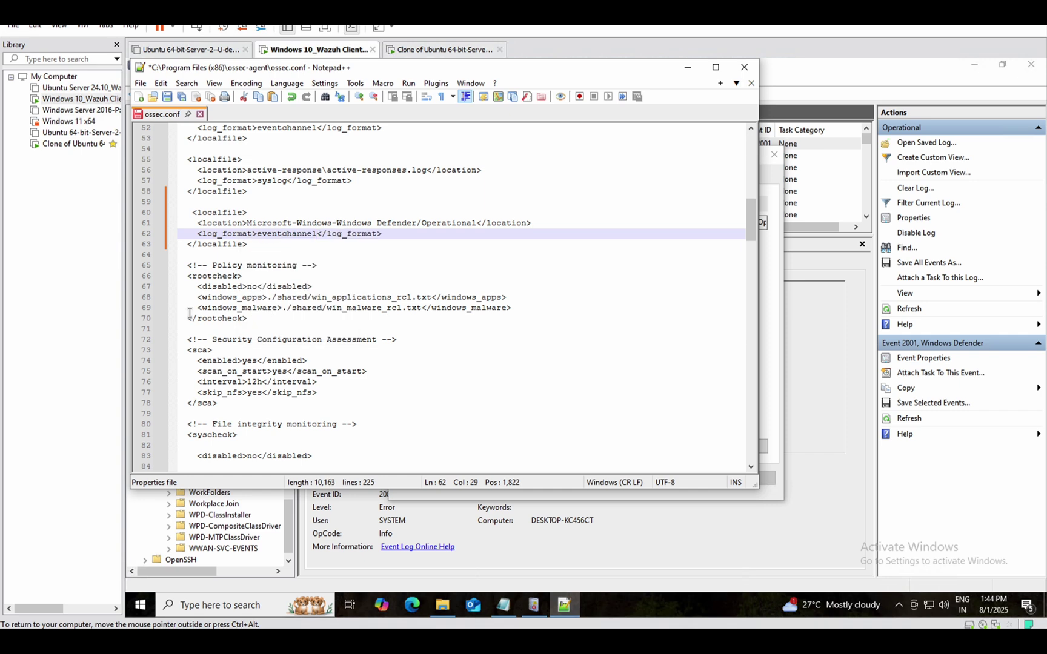
click(167, 97)
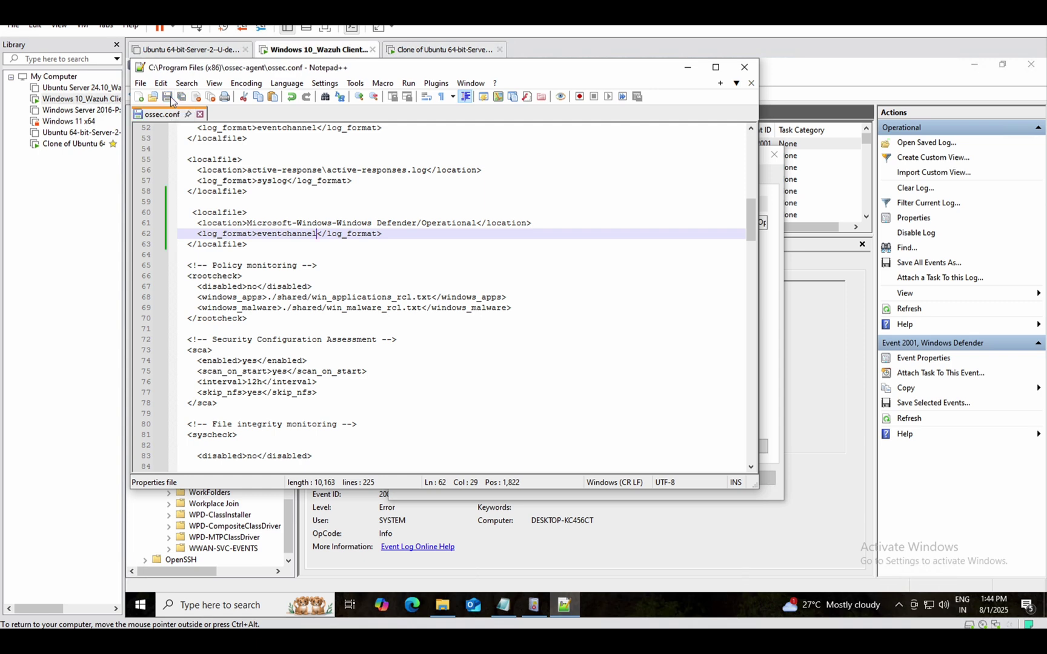
Minimize Notepad++, close Log Properties with OK, and minimize Event Viewer
click(688, 68)
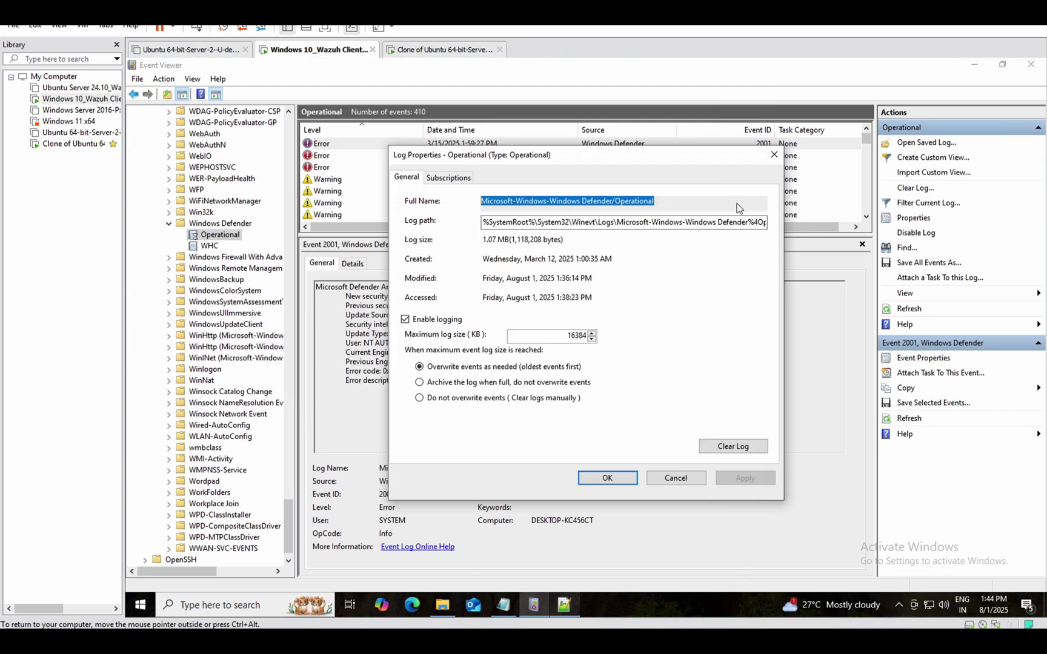
click(608, 478)
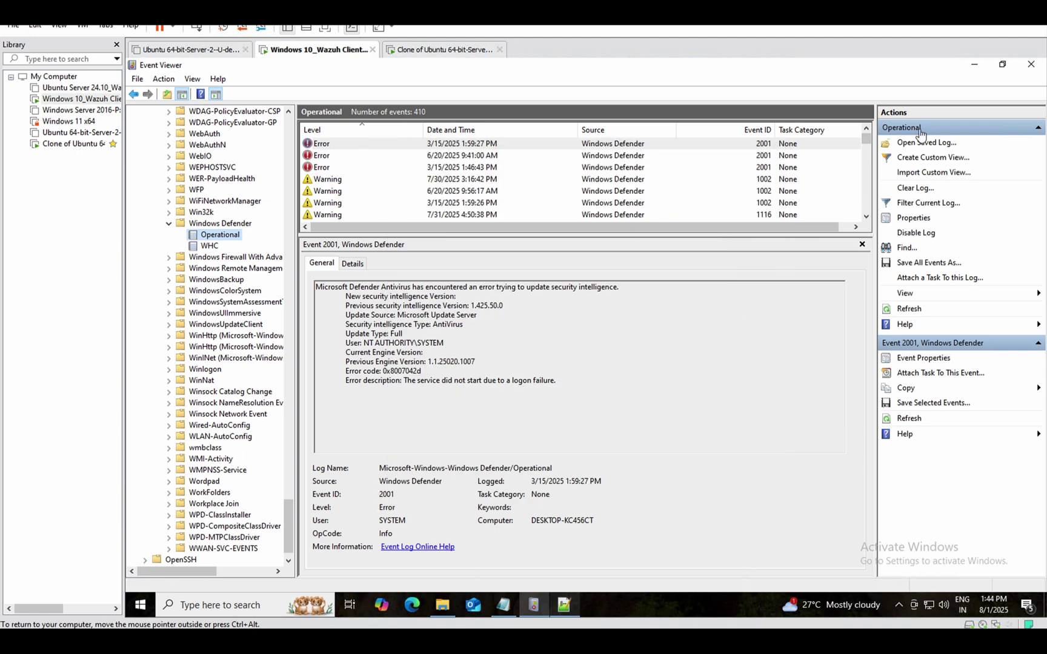
click(977, 63)
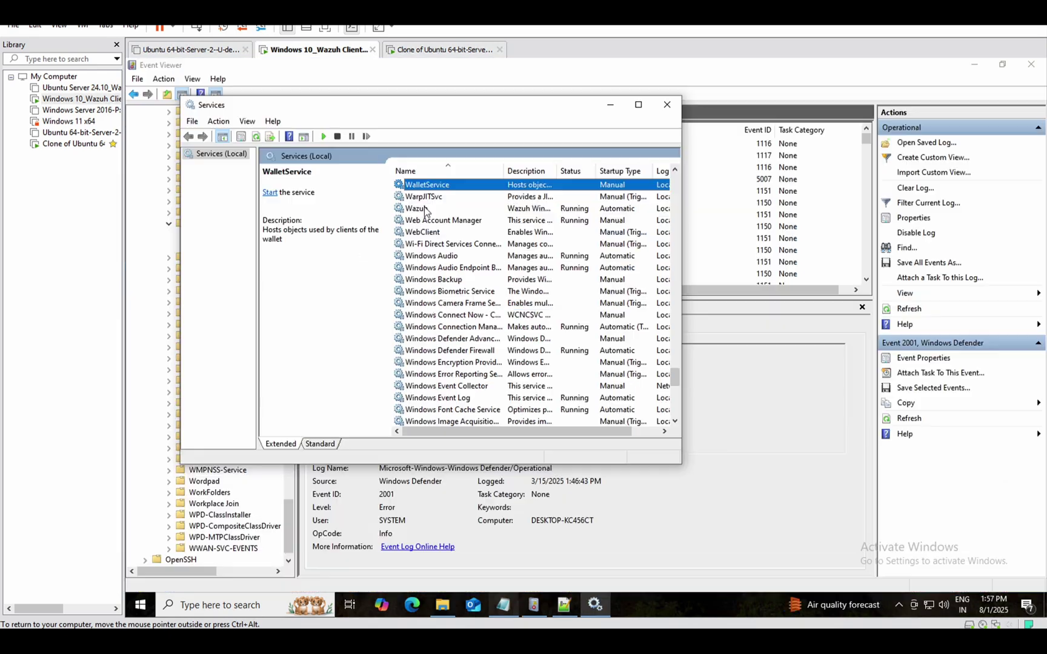
Restart the Wazuh agent service, then bring the malware Notepad file forward
click(424, 209)
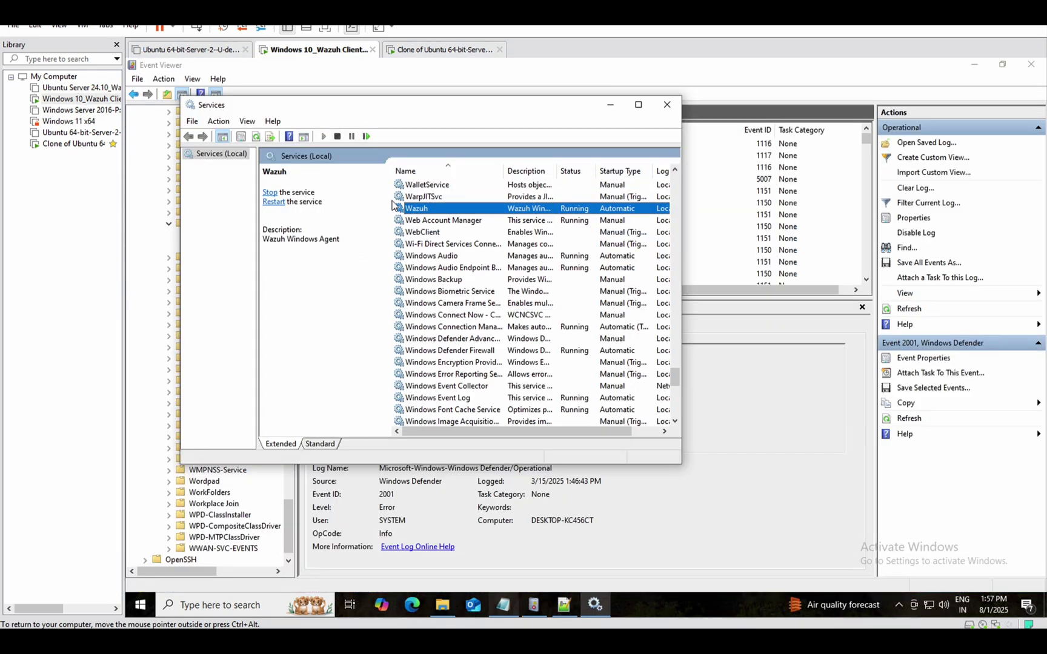
click(273, 203)
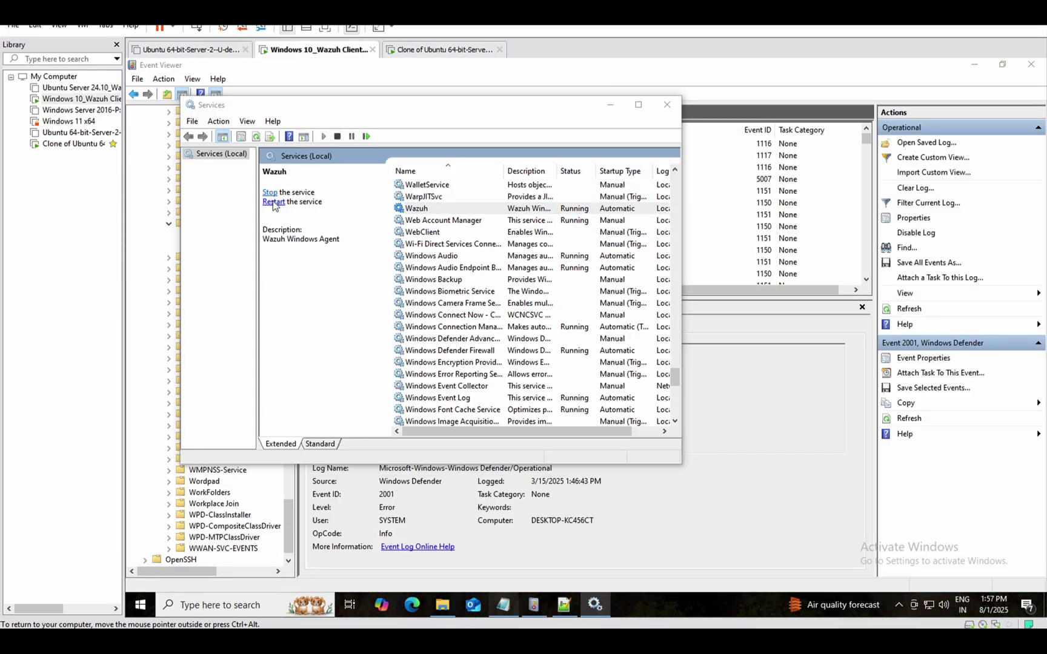
click(504, 472)
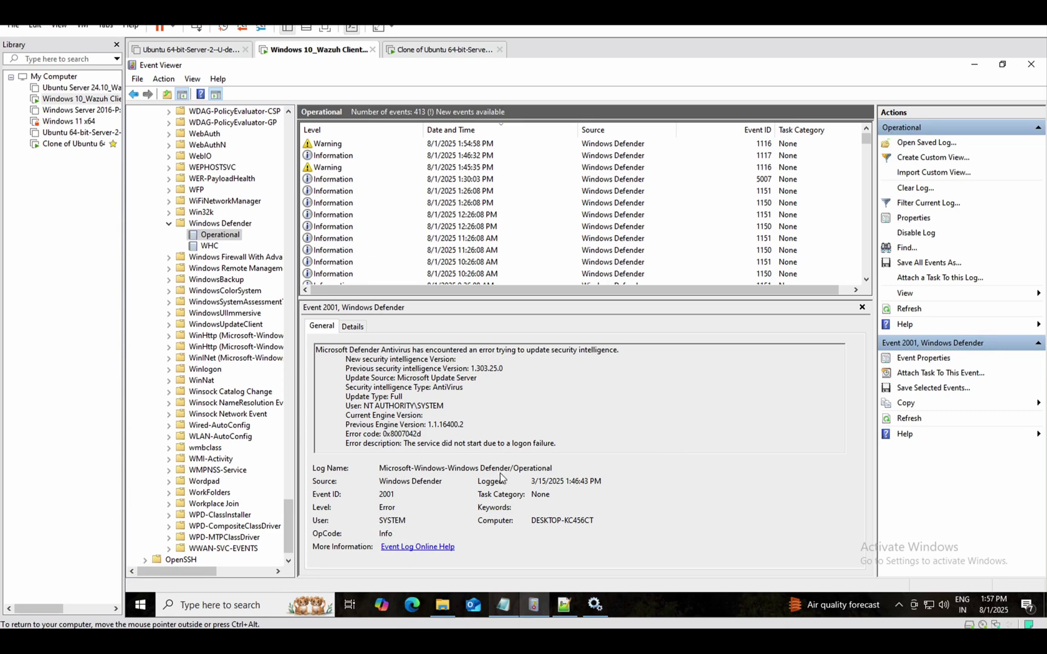
click(503, 606)
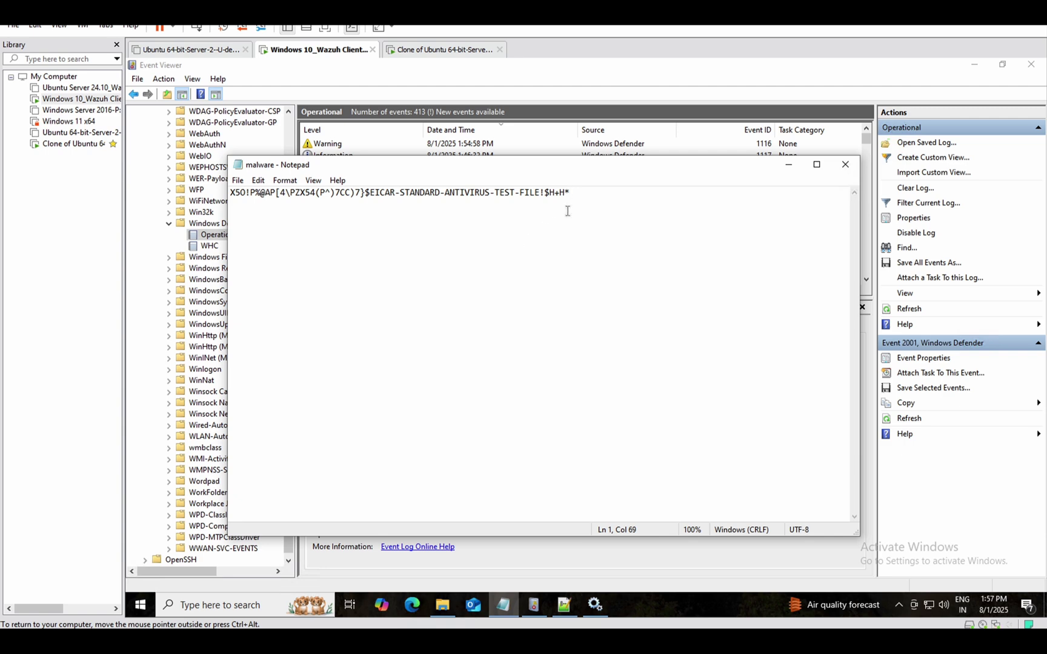
Save the EICAR Notepad text to the Desktop as malware.com
click(238, 181)
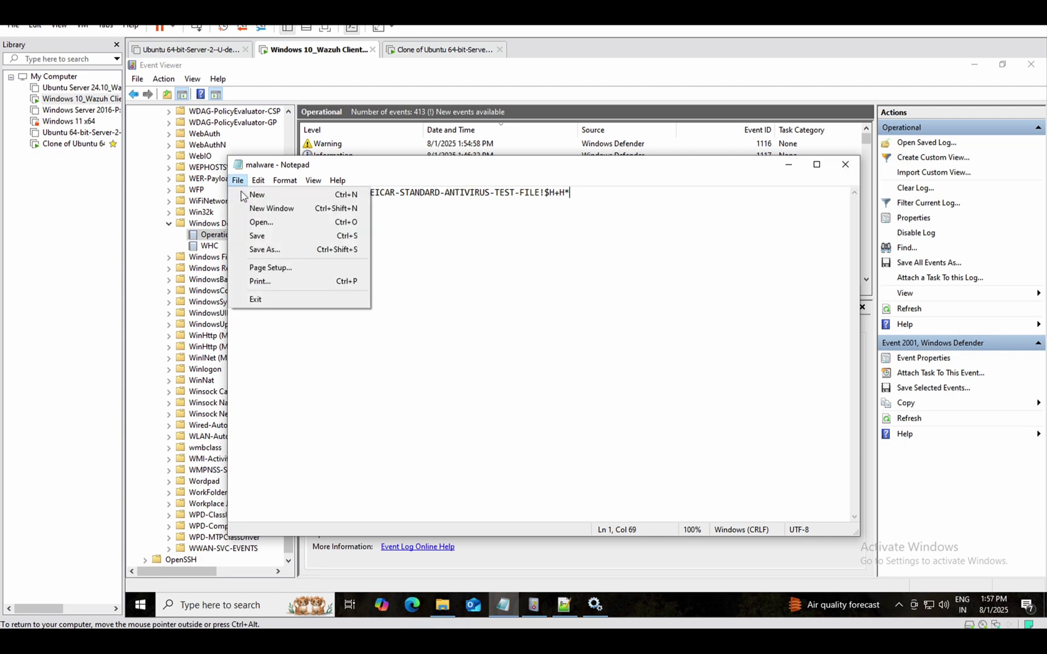
click(264, 250)
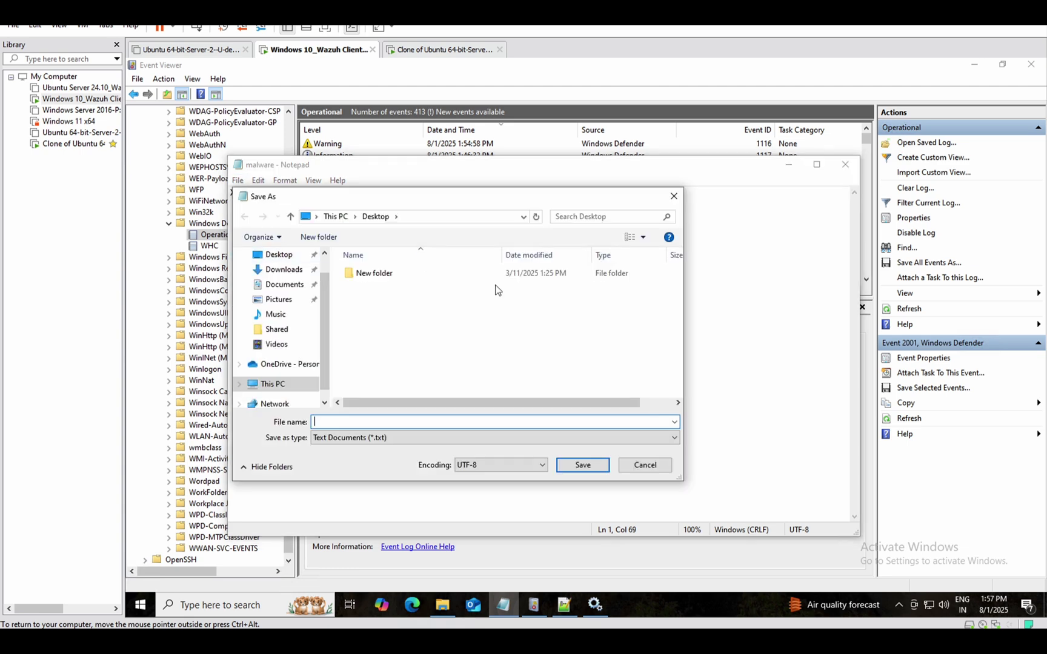
text(malware.com)
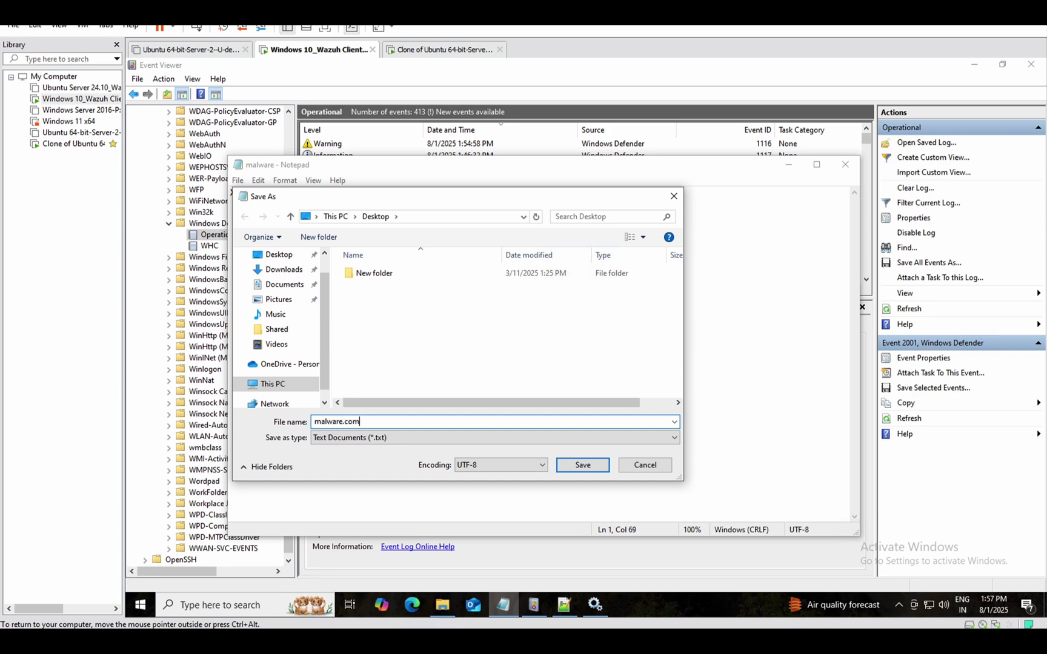
click(590, 468)
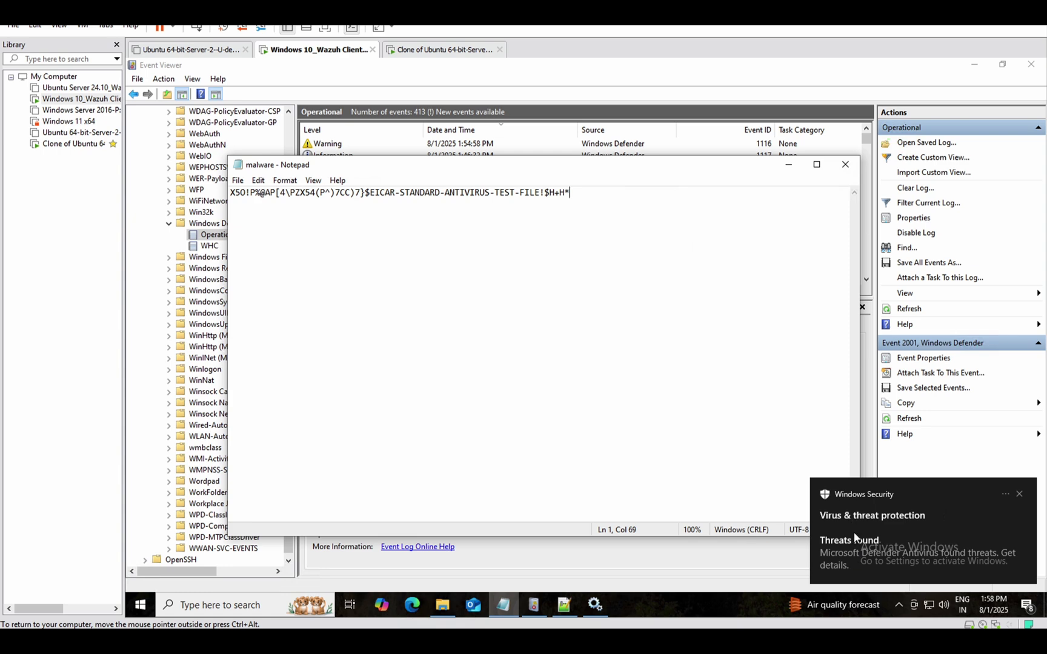
Refresh the Defender Operational log twice and inspect the new 1116 and 1117 EICAR events
click(704, 85)
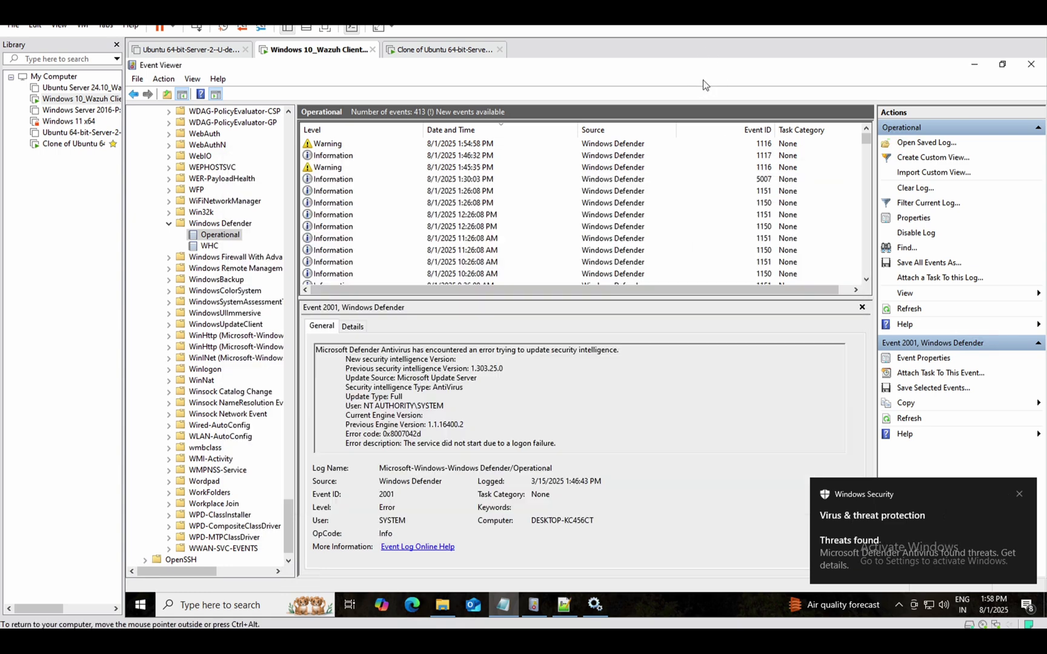
click(907, 310)
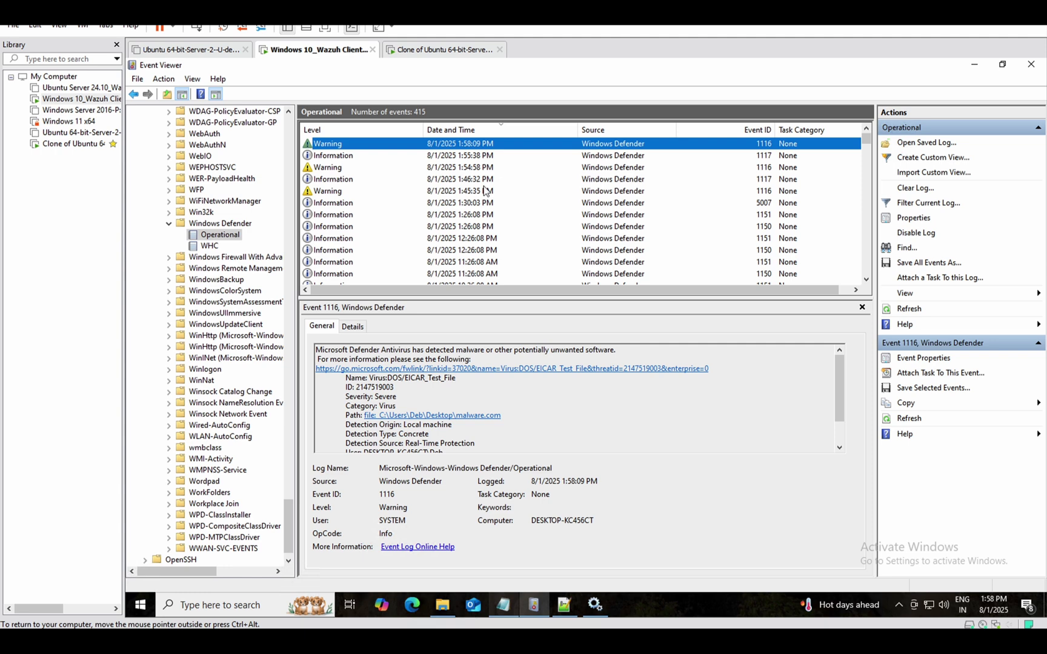
click(909, 309)
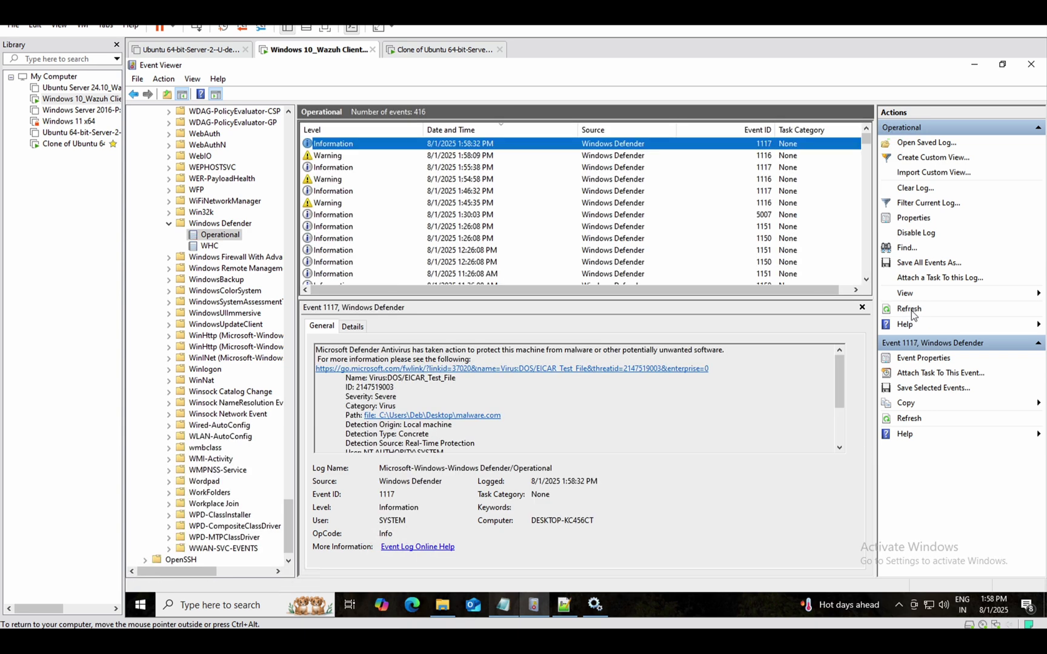
click(475, 156)
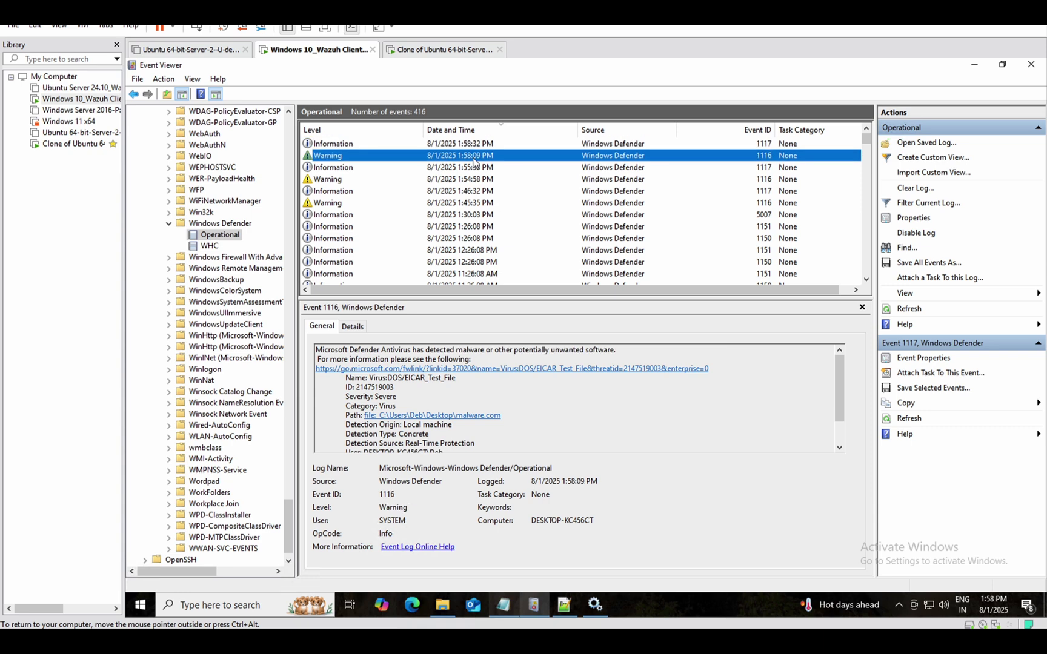
click(763, 145)
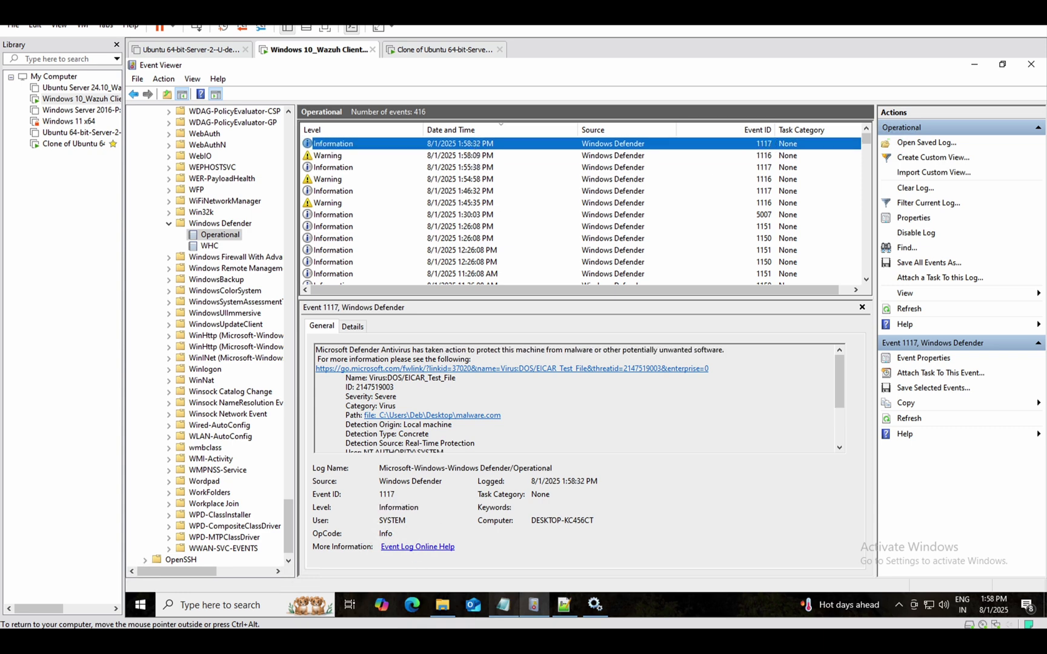
click(245, 608)
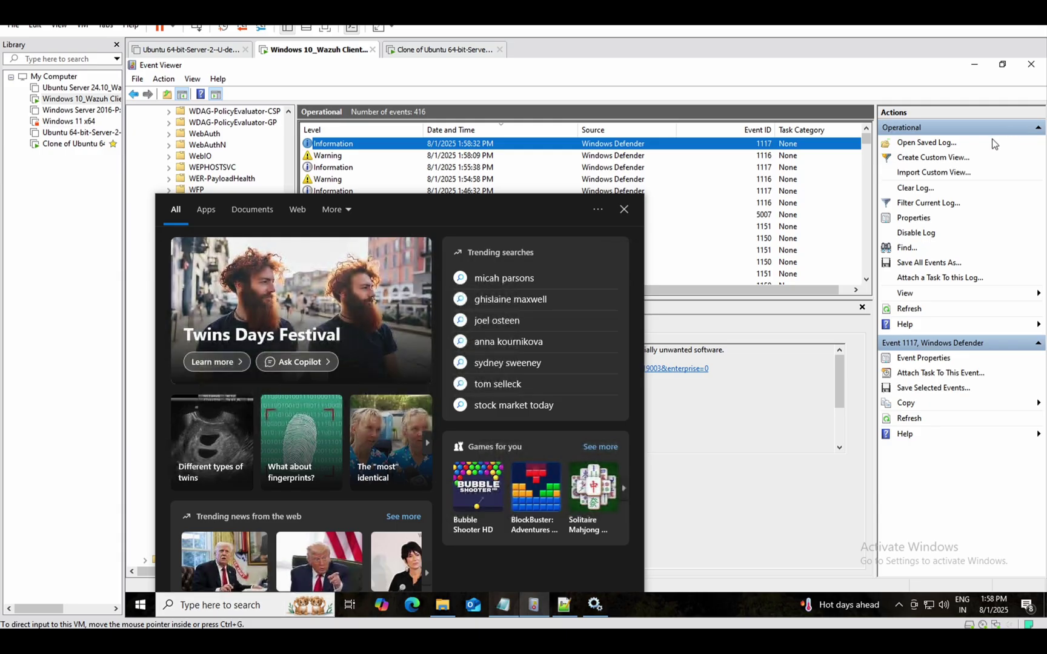
Reload Discover and narrow the time range to the last 1 hour, showing 2 EICAR hits
click(715, 293)
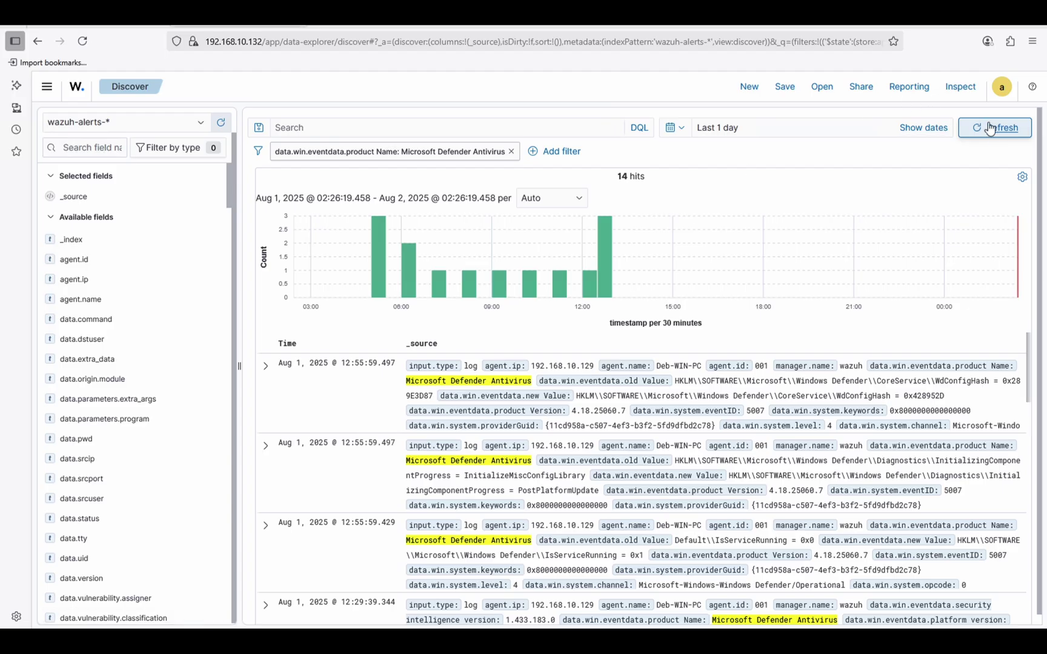
click(992, 133)
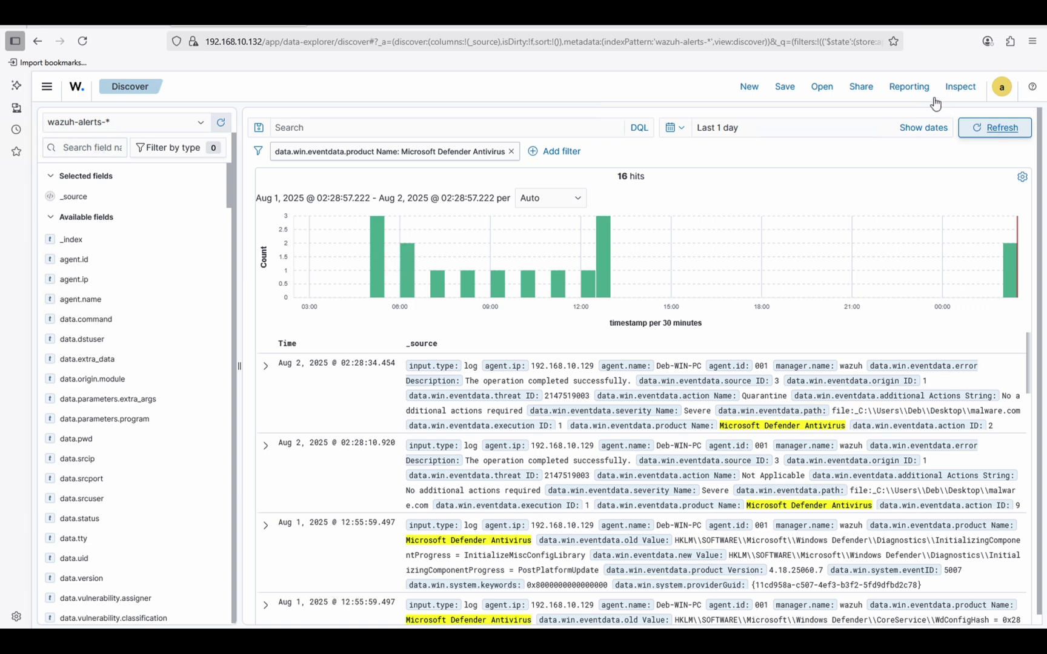
click(820, 132)
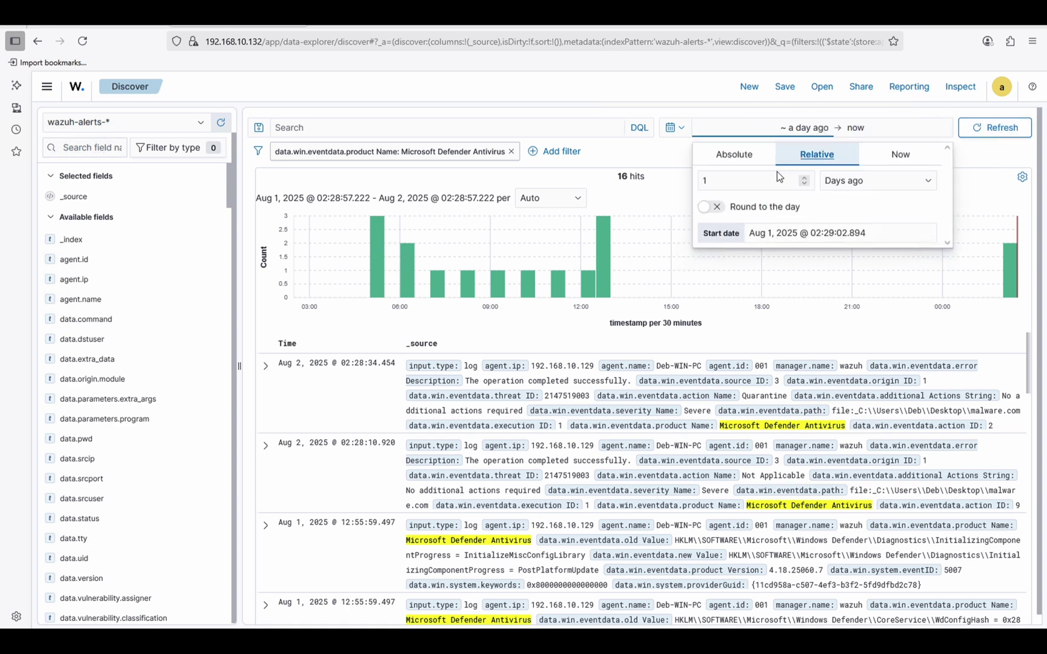
click(852, 192)
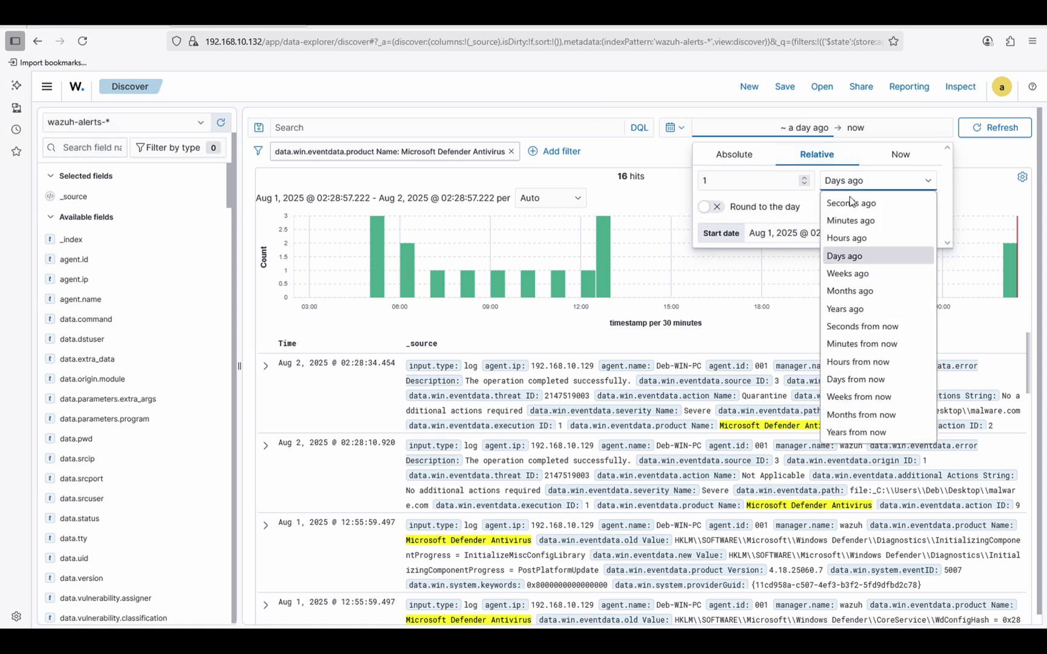
click(842, 236)
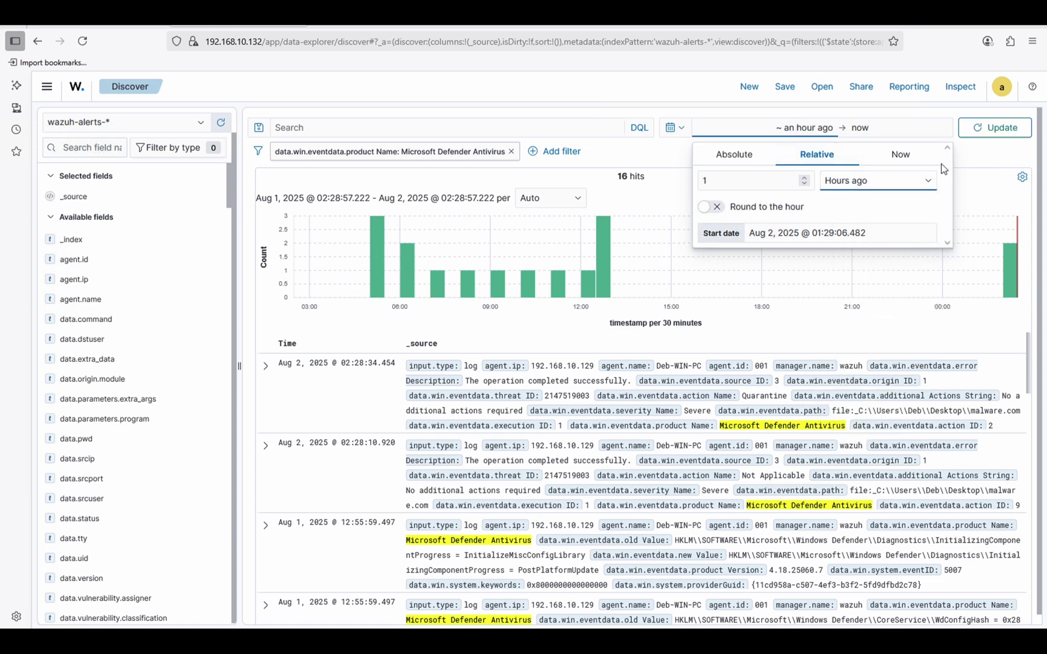
click(994, 129)
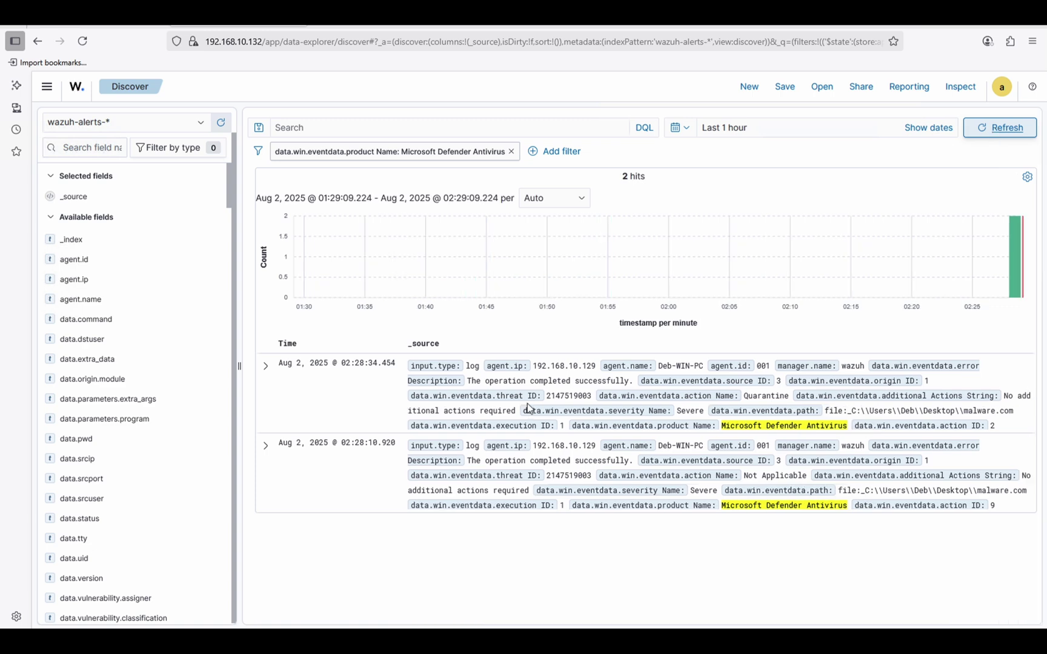
Expand the quarantine alert's document and select its data.win.system.eventID value 1117
click(265, 368)
click(265, 368)
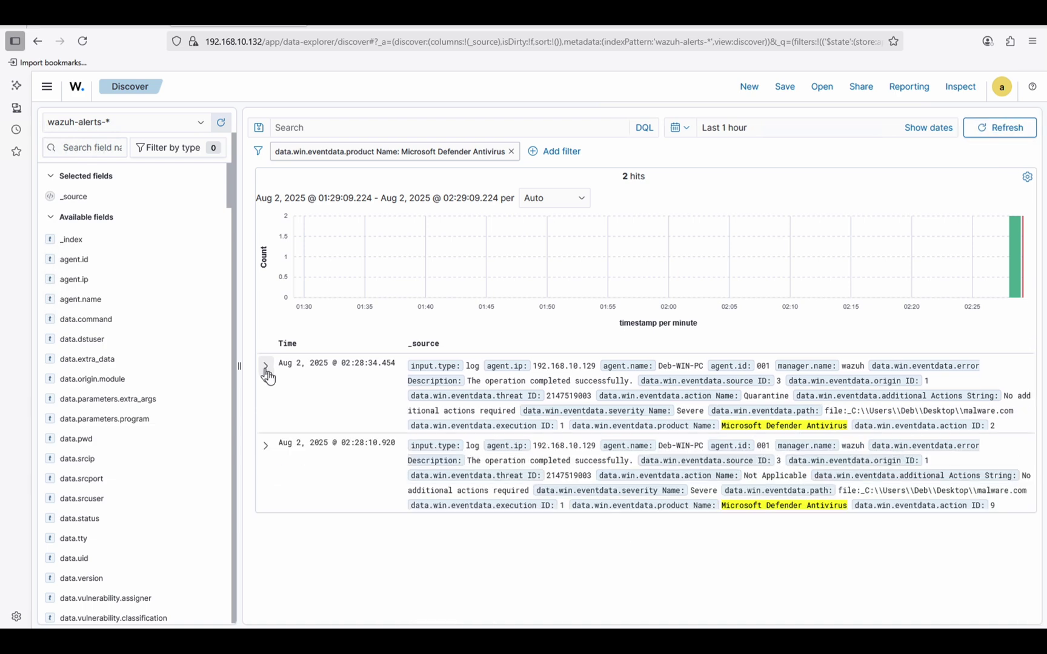
click(267, 367)
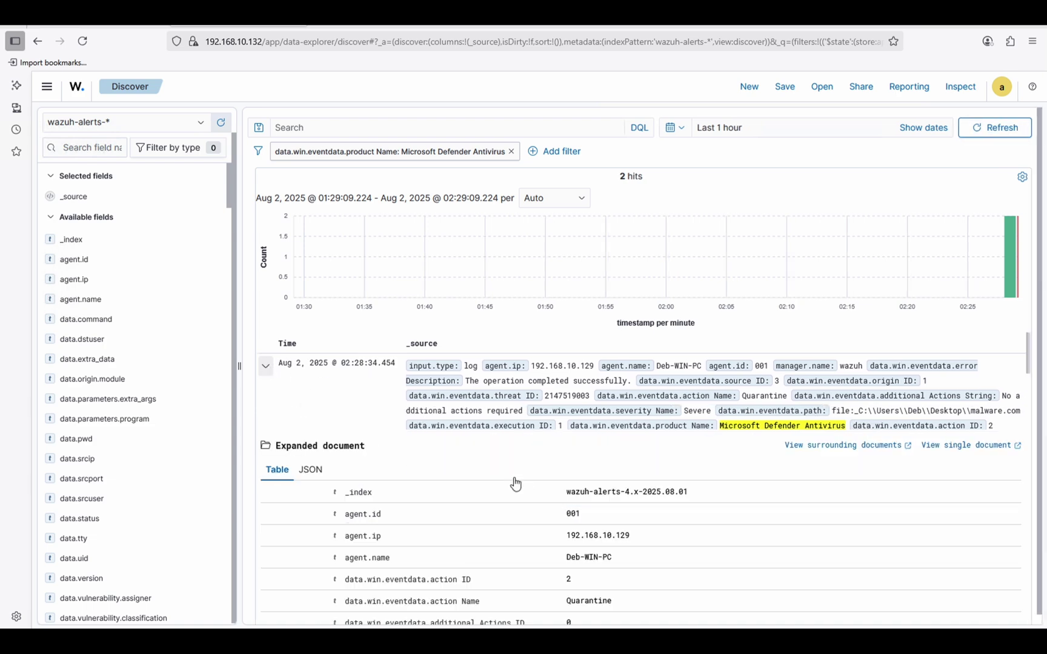
scroll(523, 485, down, 6)
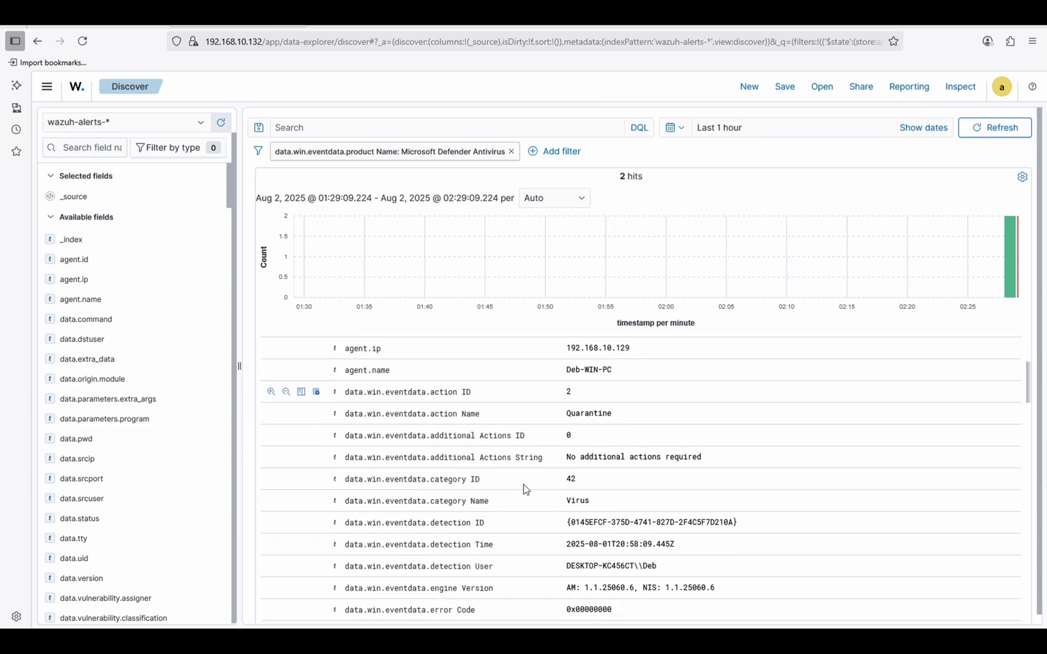
scroll(524, 485, down, 5)
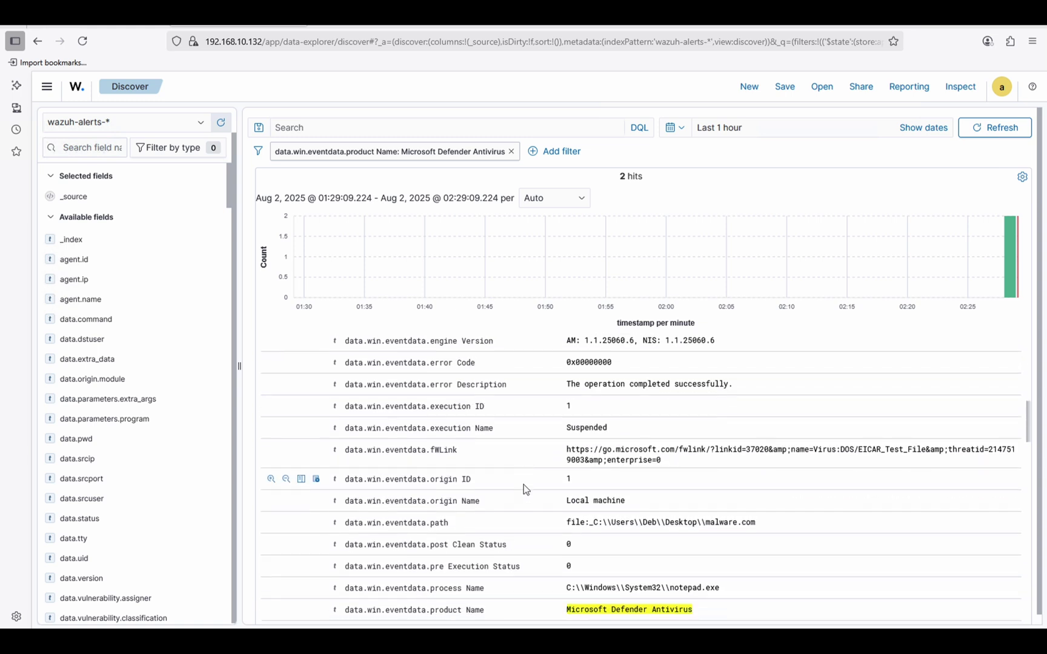
scroll(524, 486, down, 5)
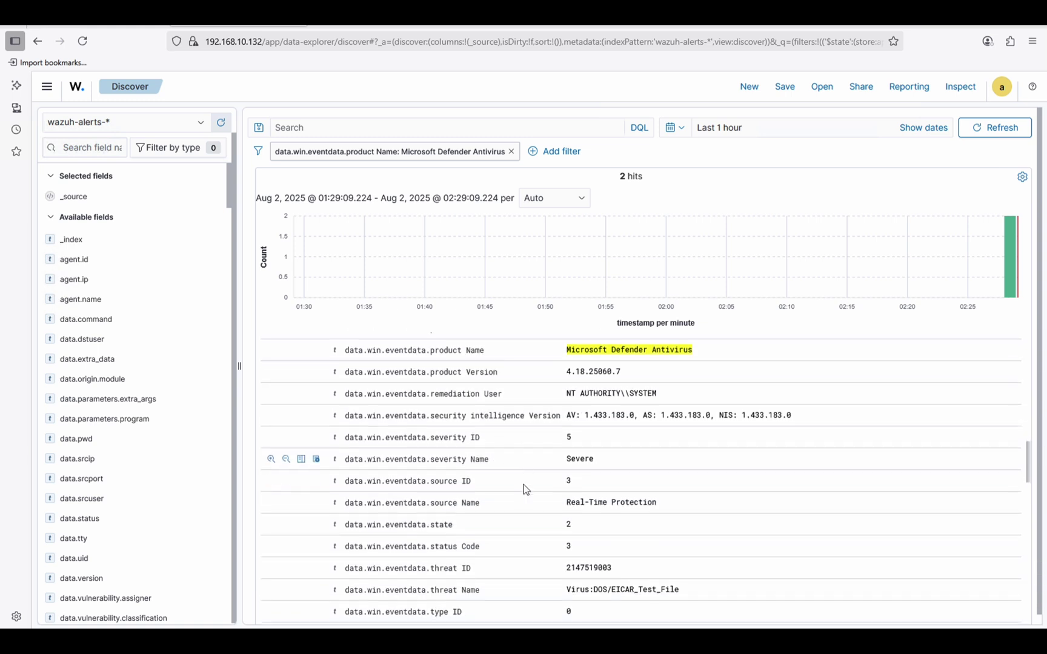
scroll(524, 486, down, 5)
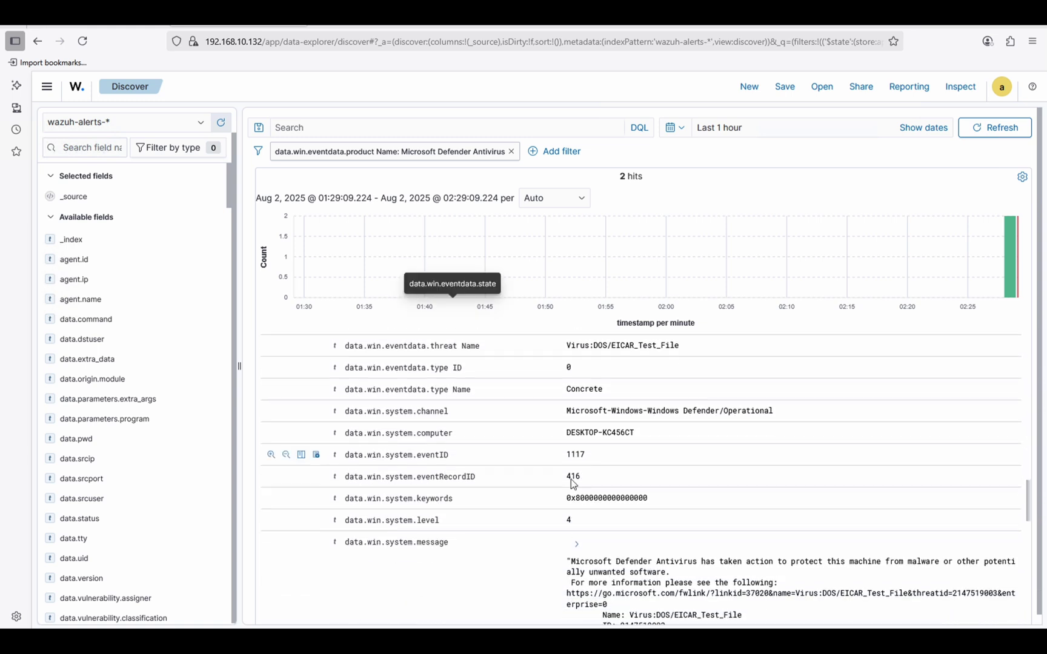
double_click(555, 457)
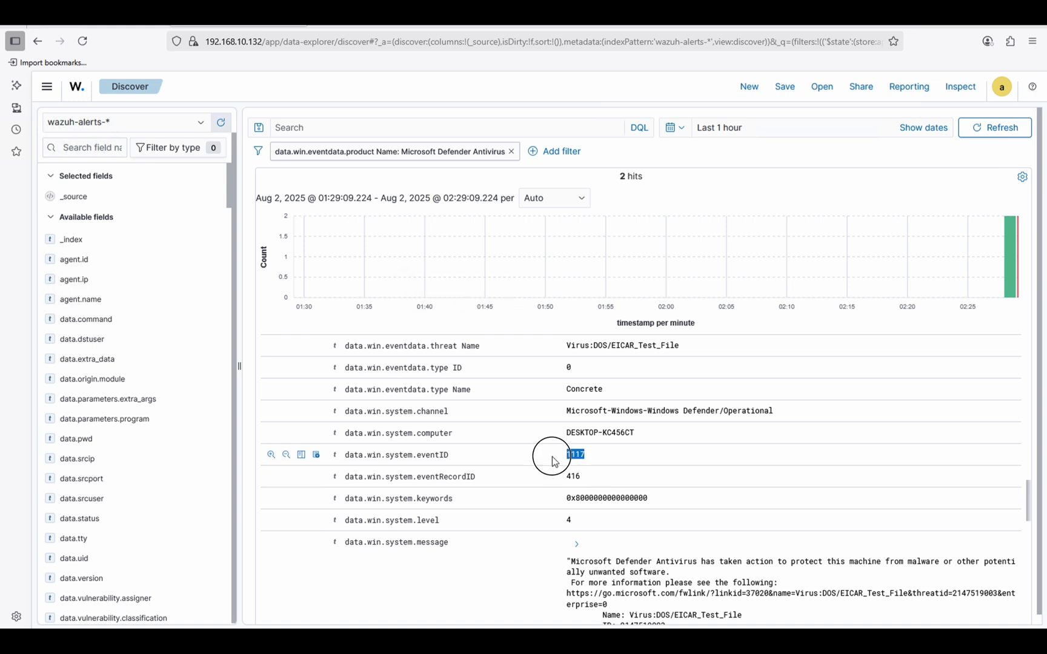
scroll(595, 537, down, 2)
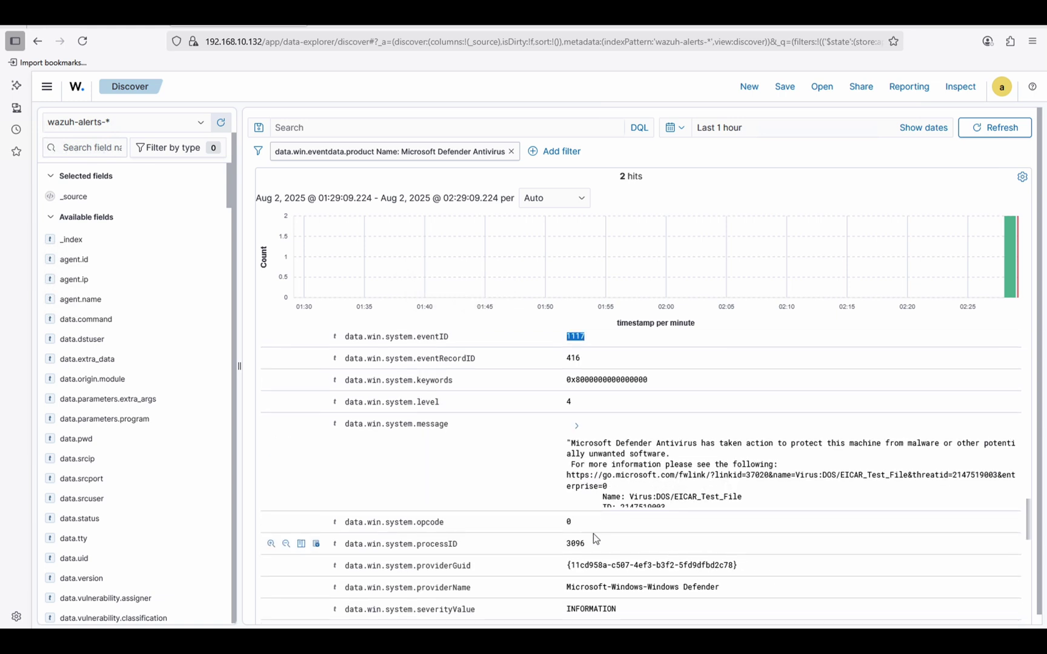
mouse_move(303, 628)
Highlight the detection details in Event 1117's description, then return to the Wazuh alert
key(super+Tab)
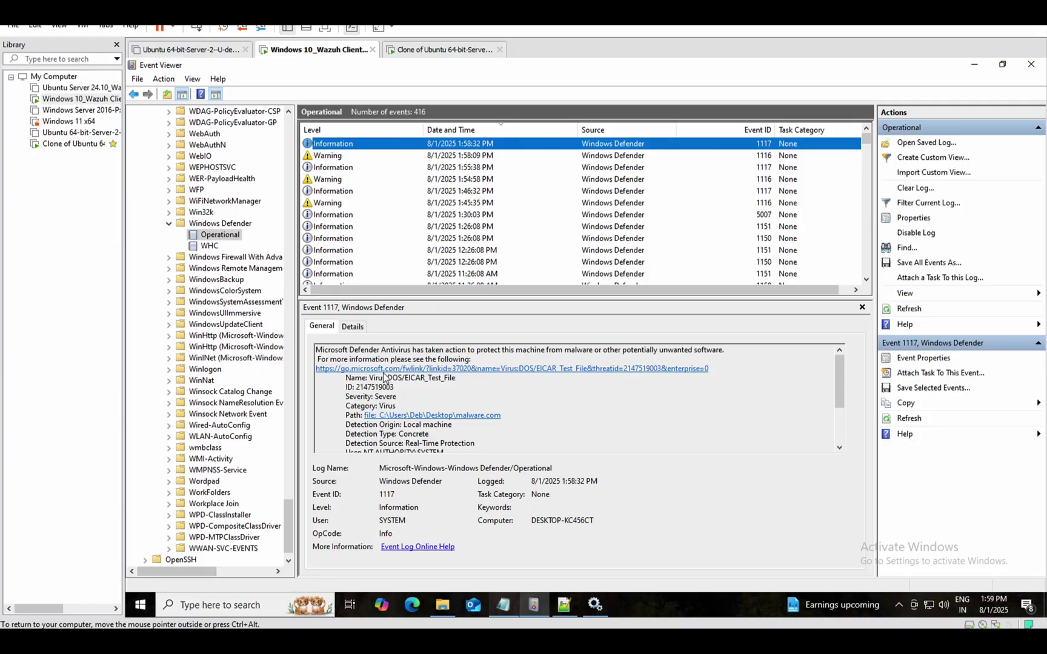
drag(317, 351, 509, 403)
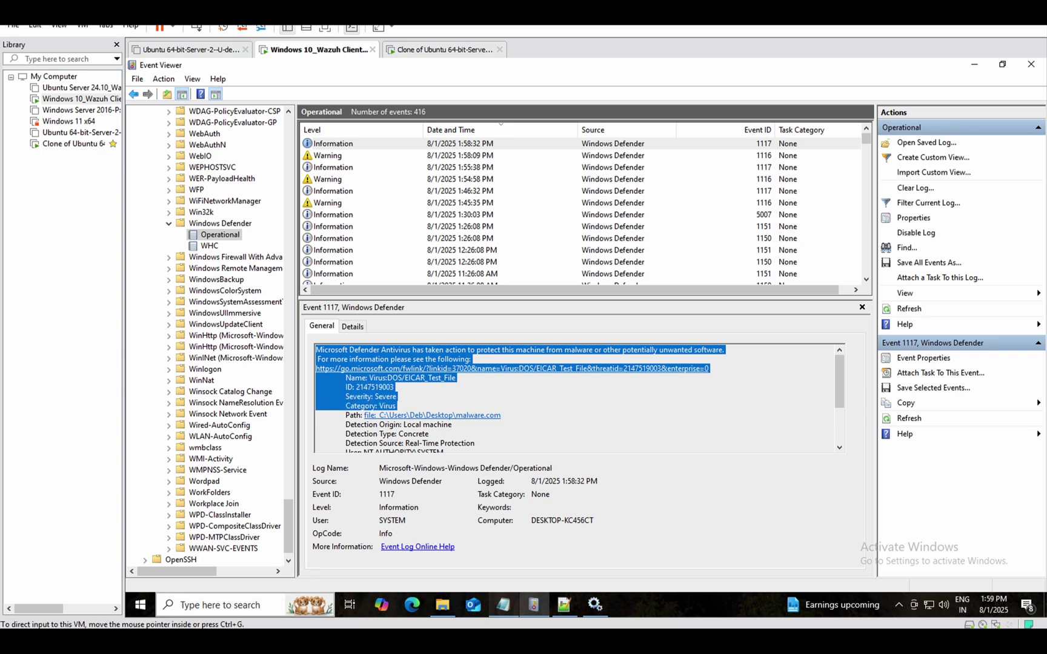
key(alt+Tab)
scroll(408, 335, up, 15)
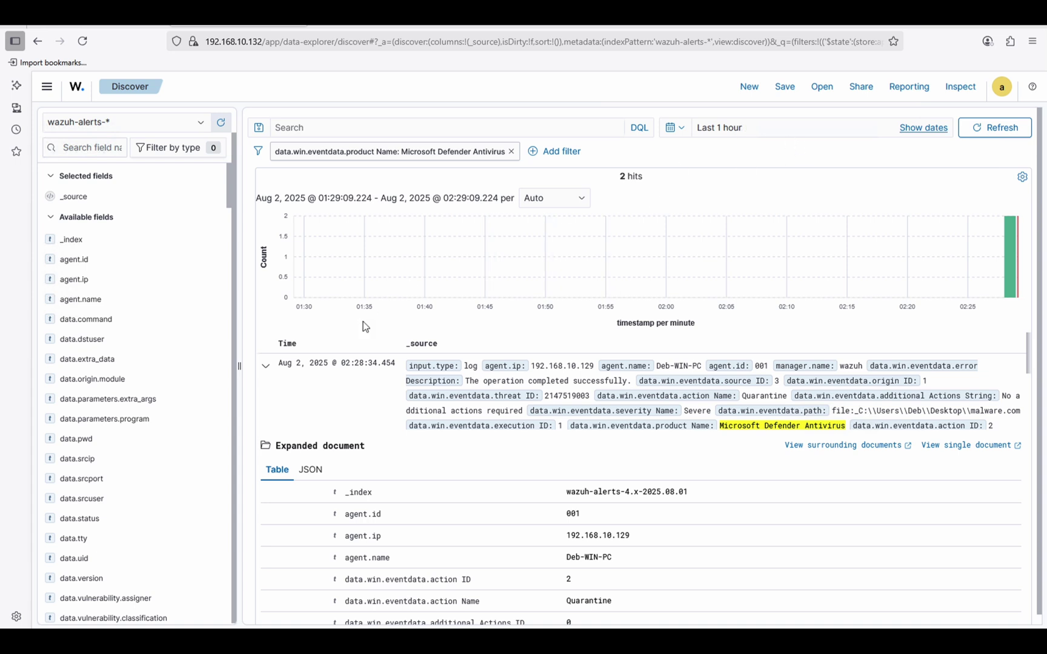
Collapse the expanded alert to list both Defender hits, then bring up the Windows 10 VM
click(265, 366)
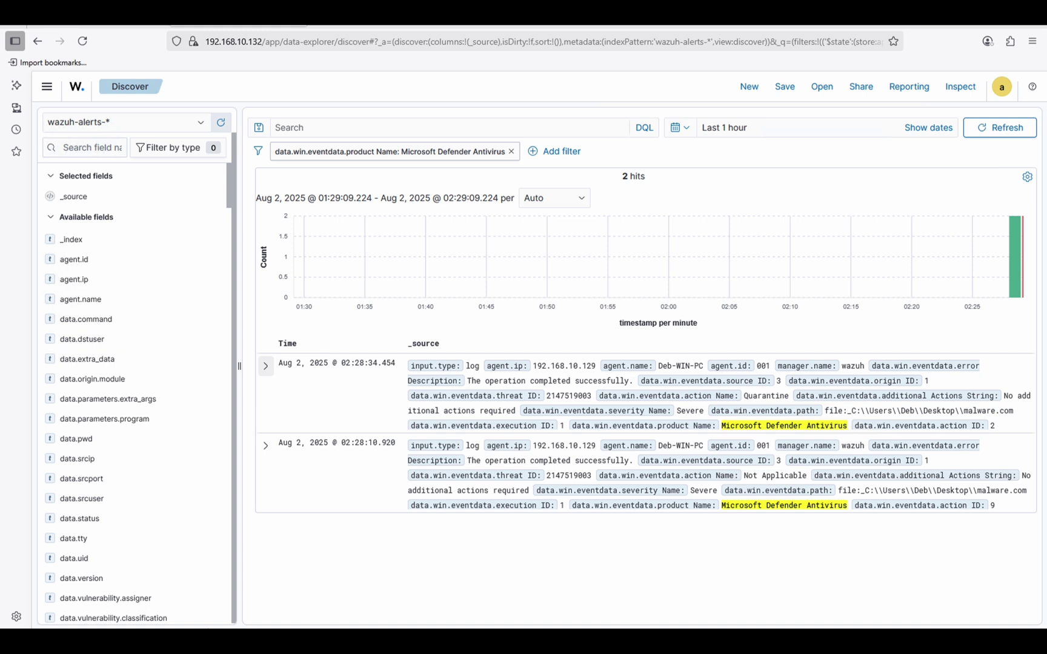
mouse_move(259, 642)
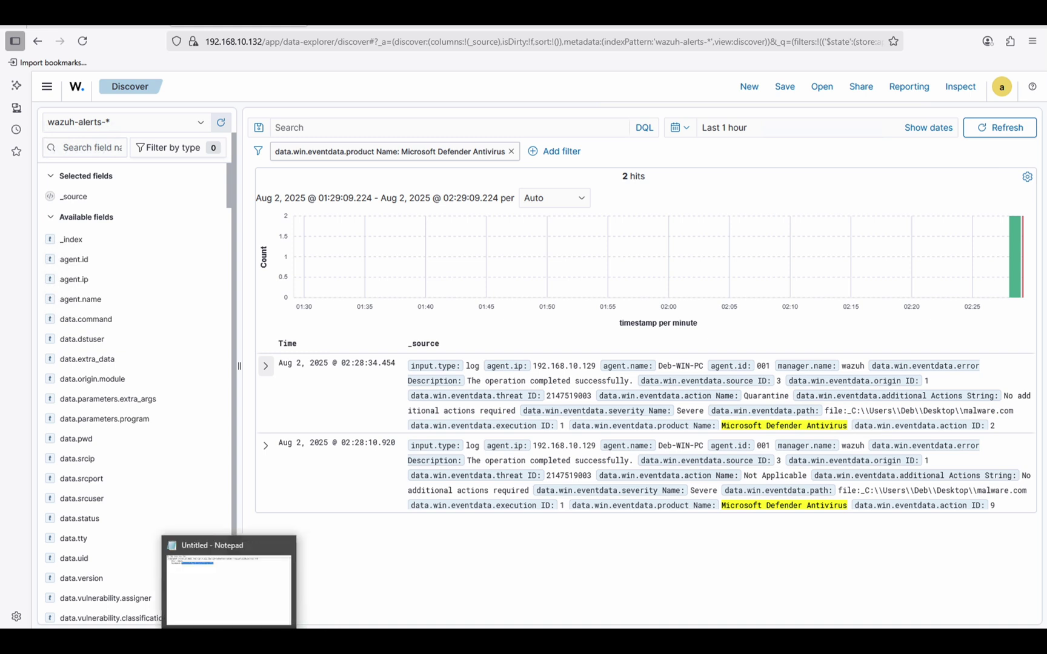
mouse_move(182, 643)
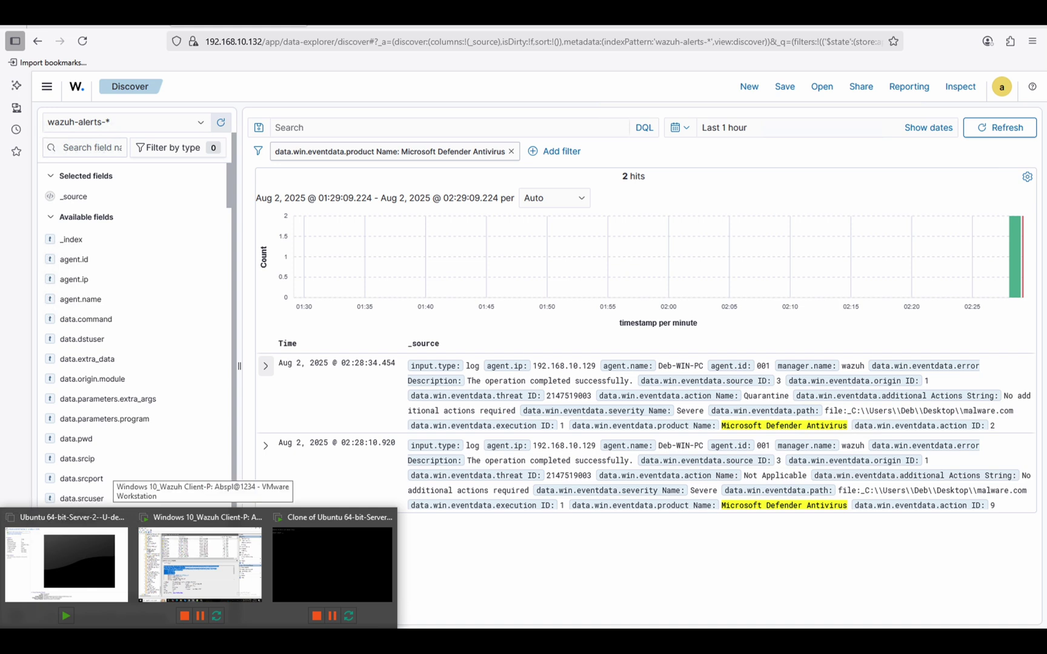
click(235, 558)
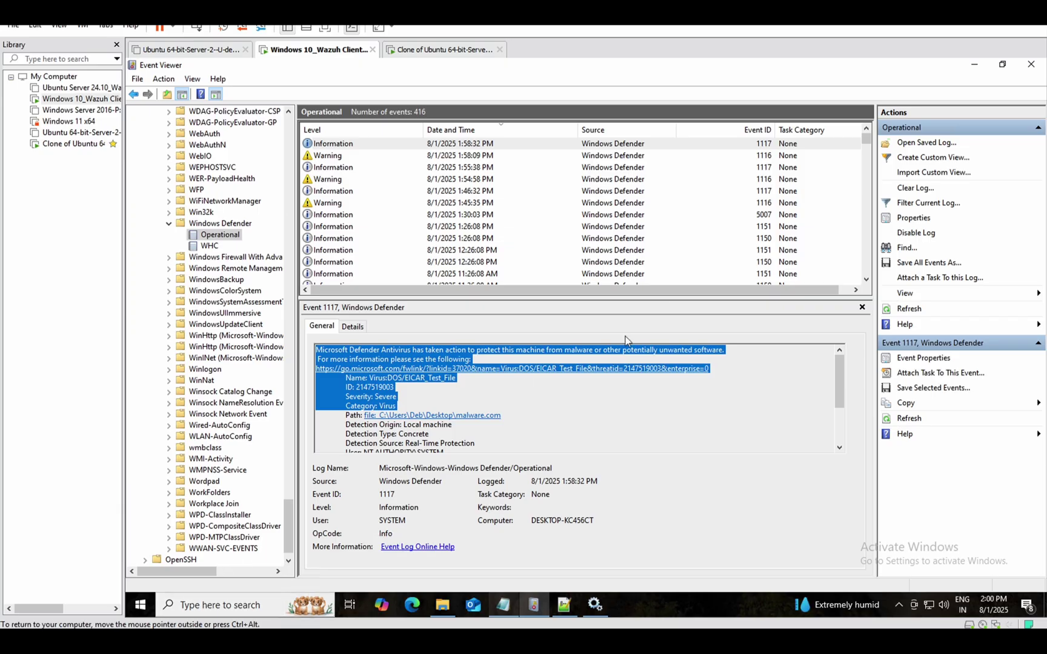
Copy the Windows Defender Operational localfile block (lines 60–63) in ossec.conf, then delete it
click(977, 64)
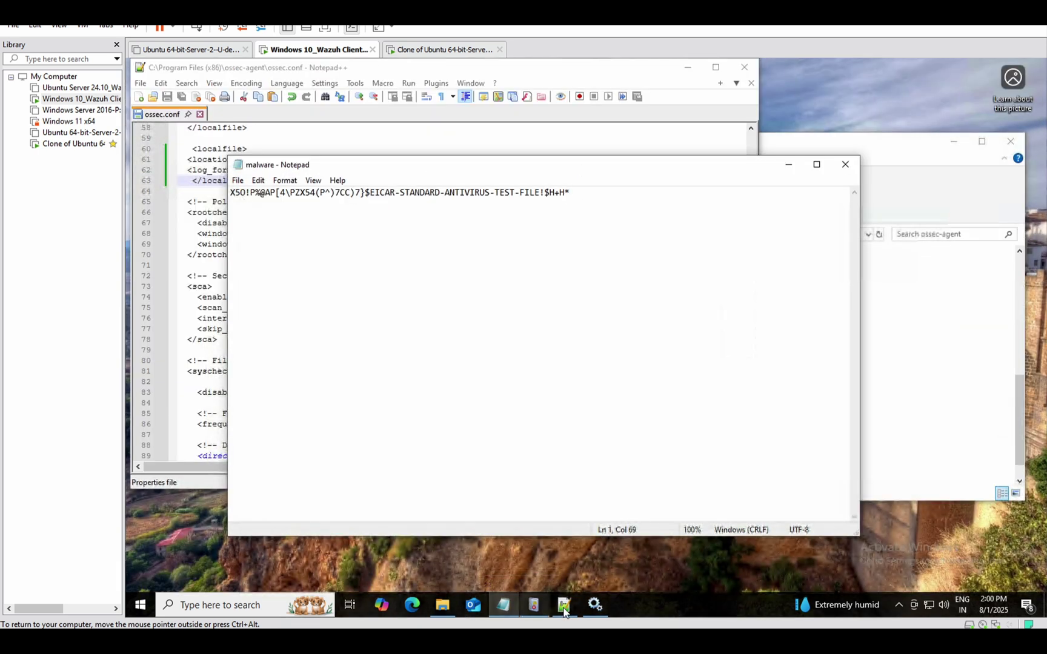
click(204, 233)
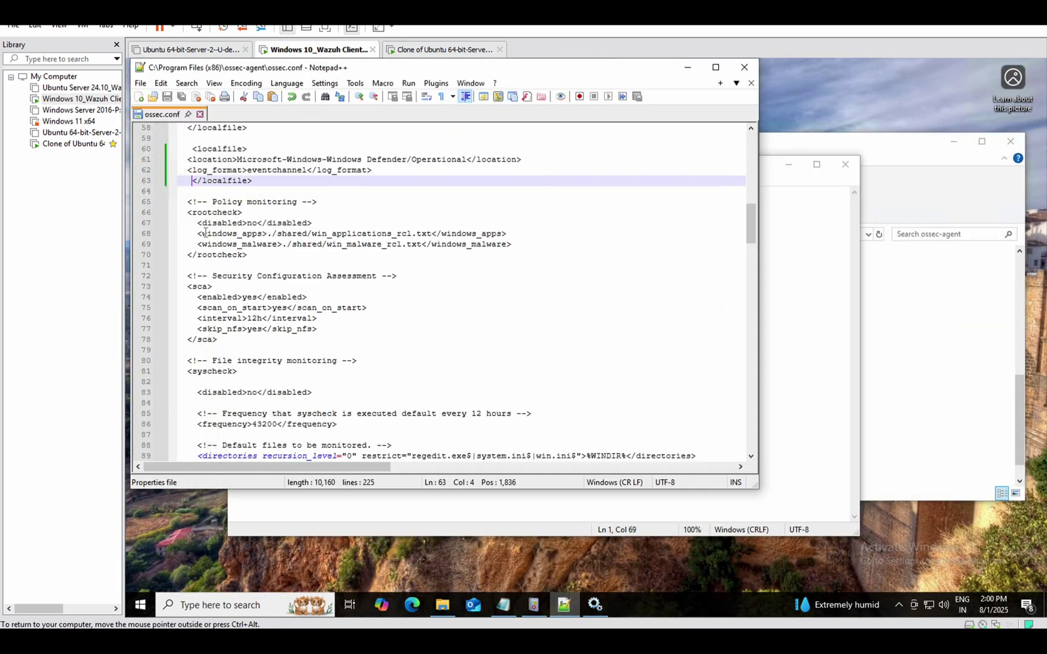
click(204, 234)
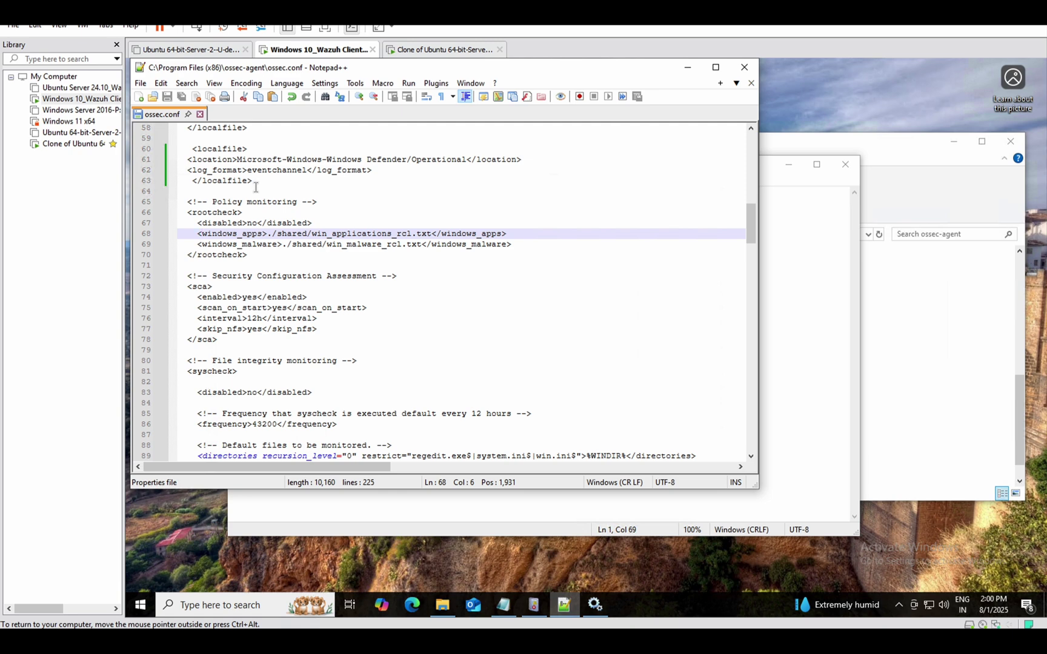
drag(253, 182, 185, 149)
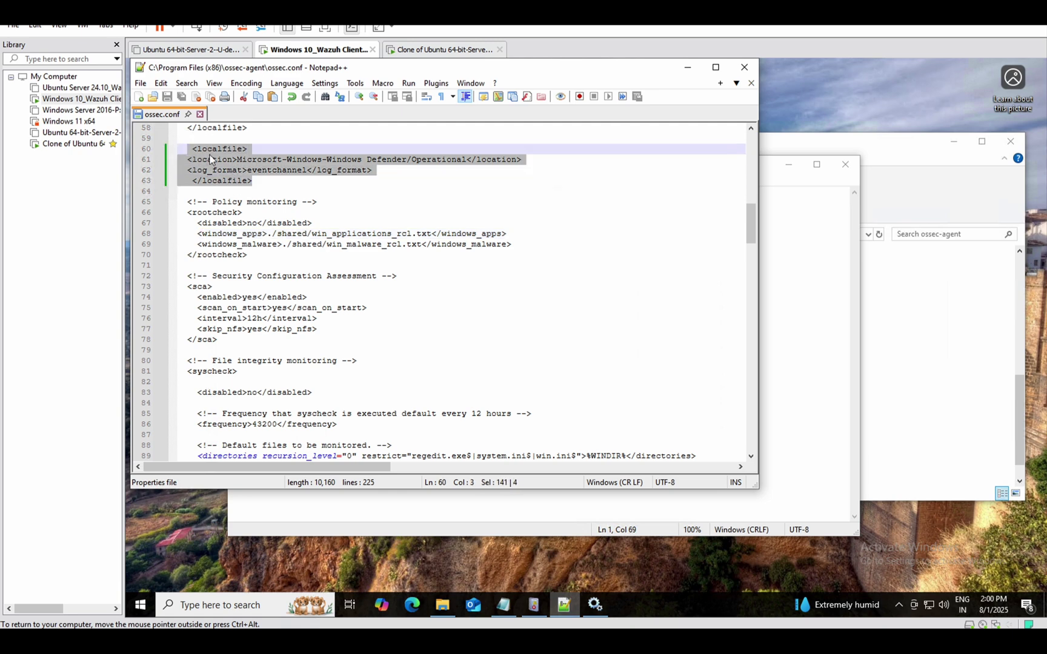
right_click(209, 154)
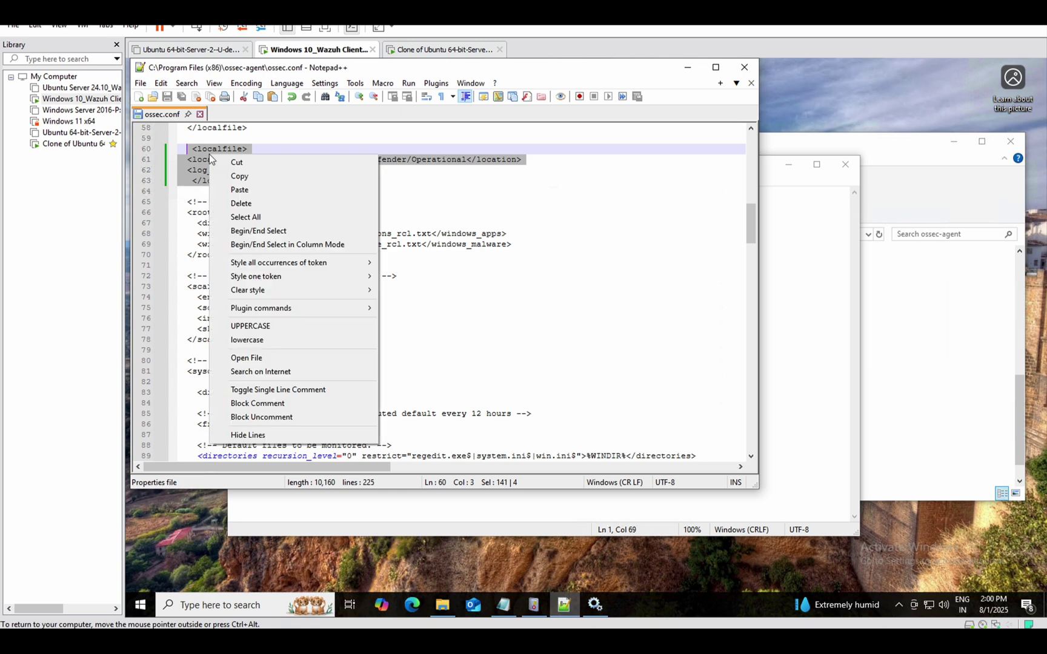
click(238, 177)
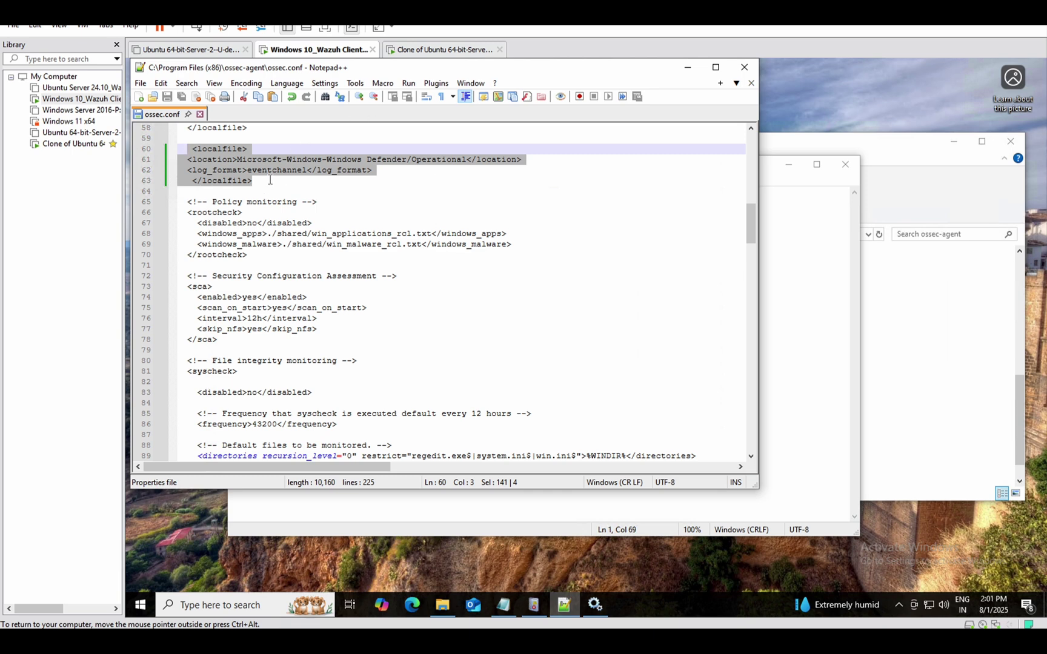
key(Delete)
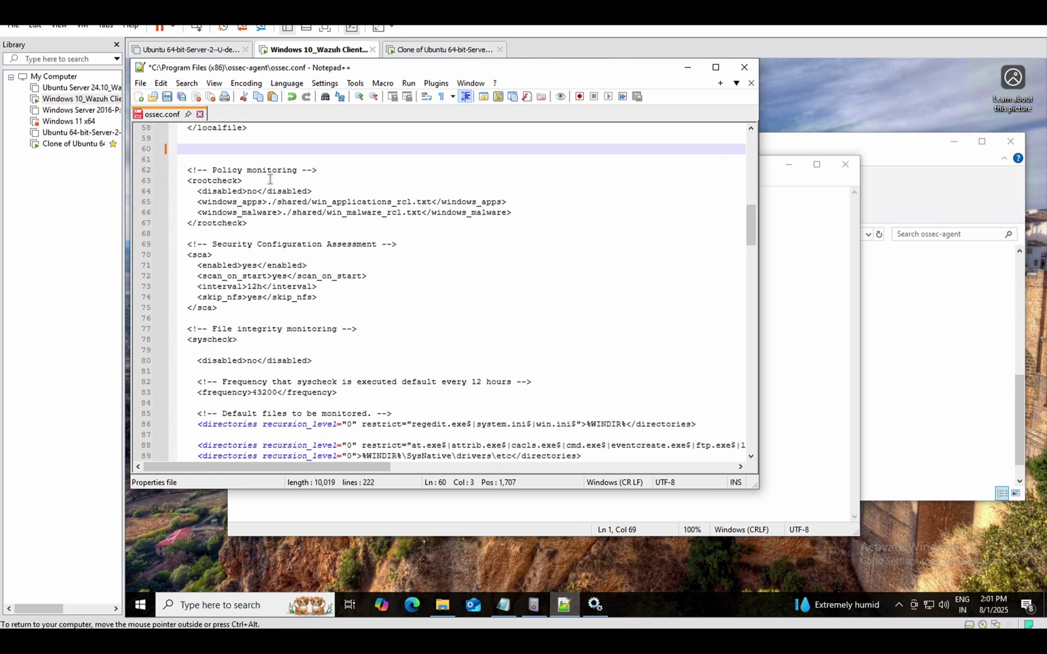
Restart the Wazuh agent service in Services and return to the Discover alerts
click(592, 606)
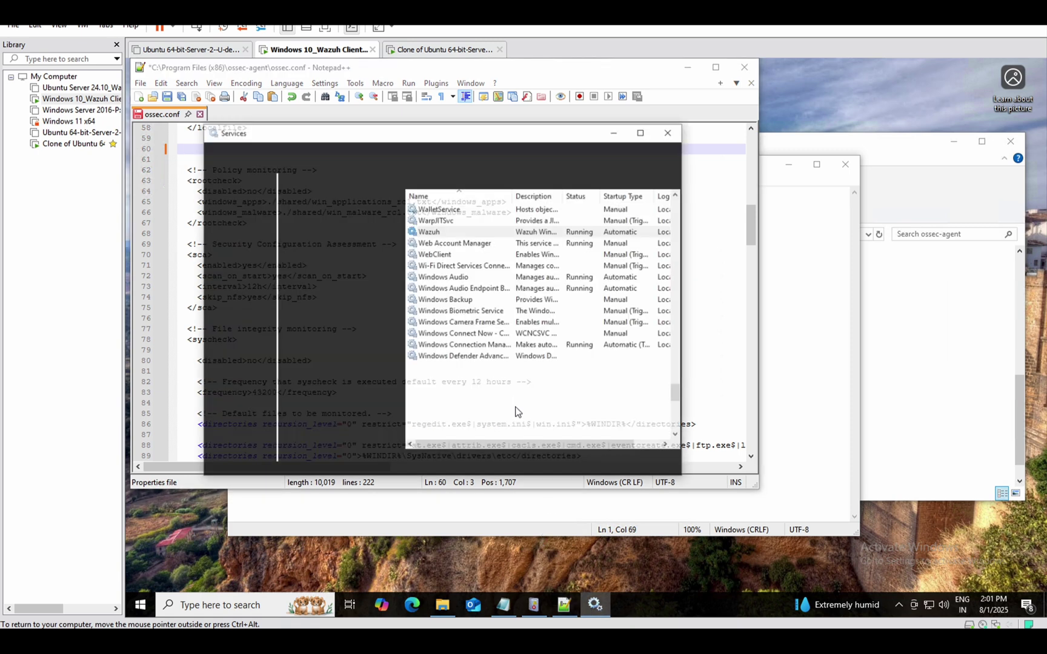
click(272, 201)
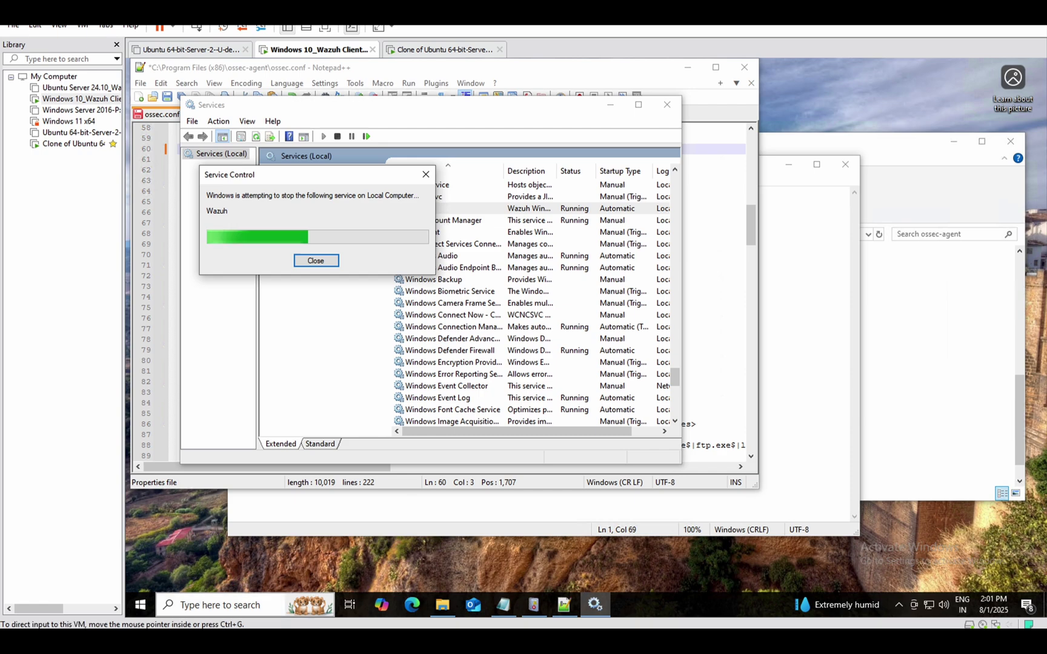
click(167, 587)
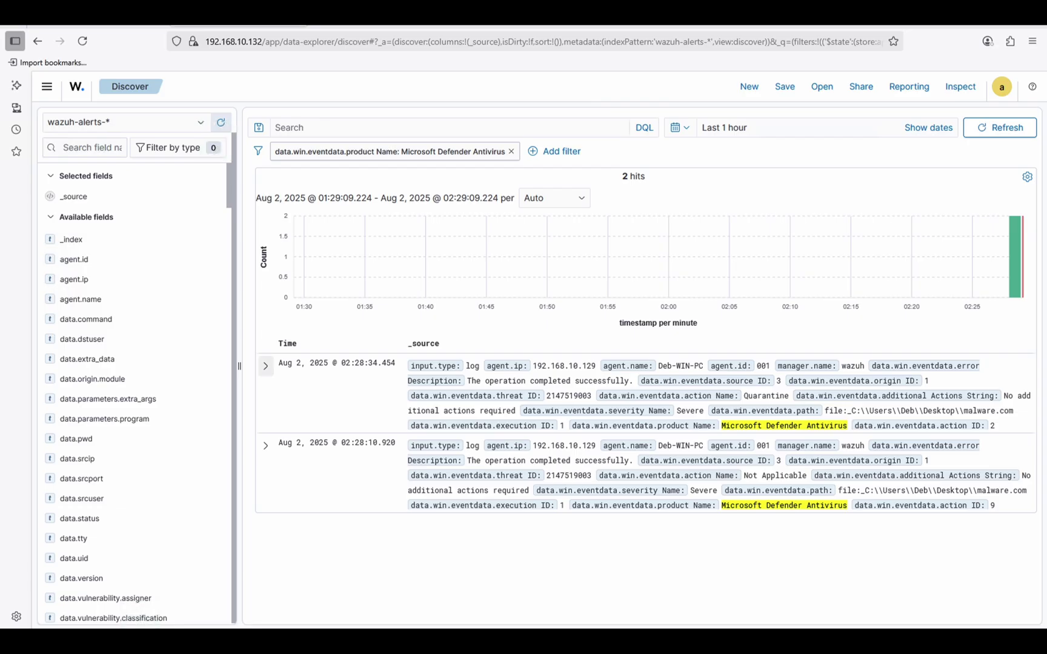
Navigate through the main menu to Agents management > Groups
click(46, 88)
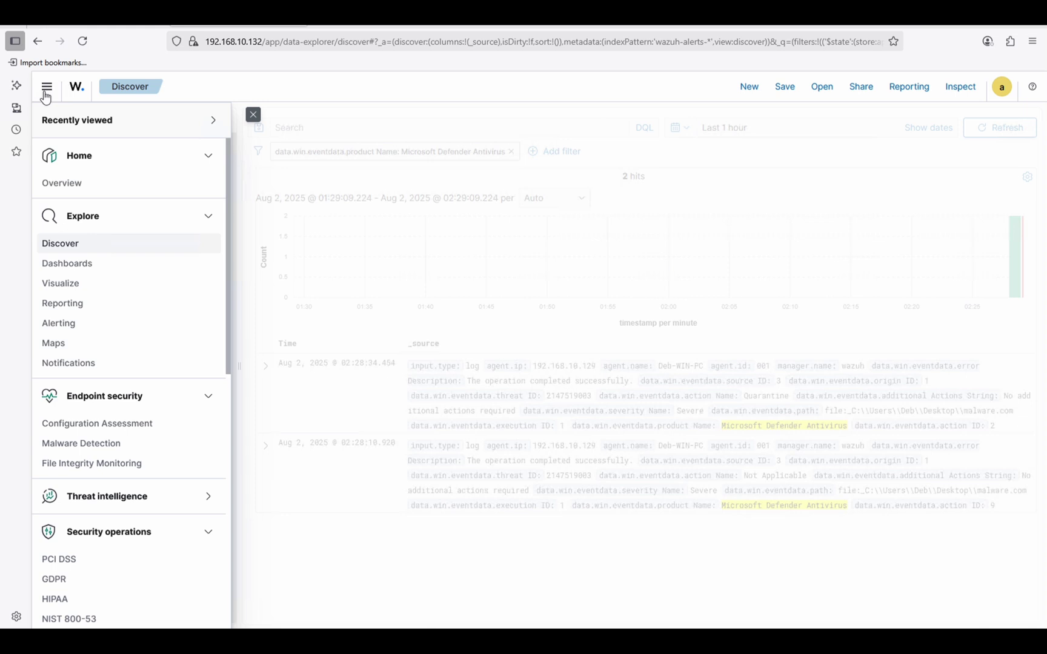
scroll(106, 350, down, 5)
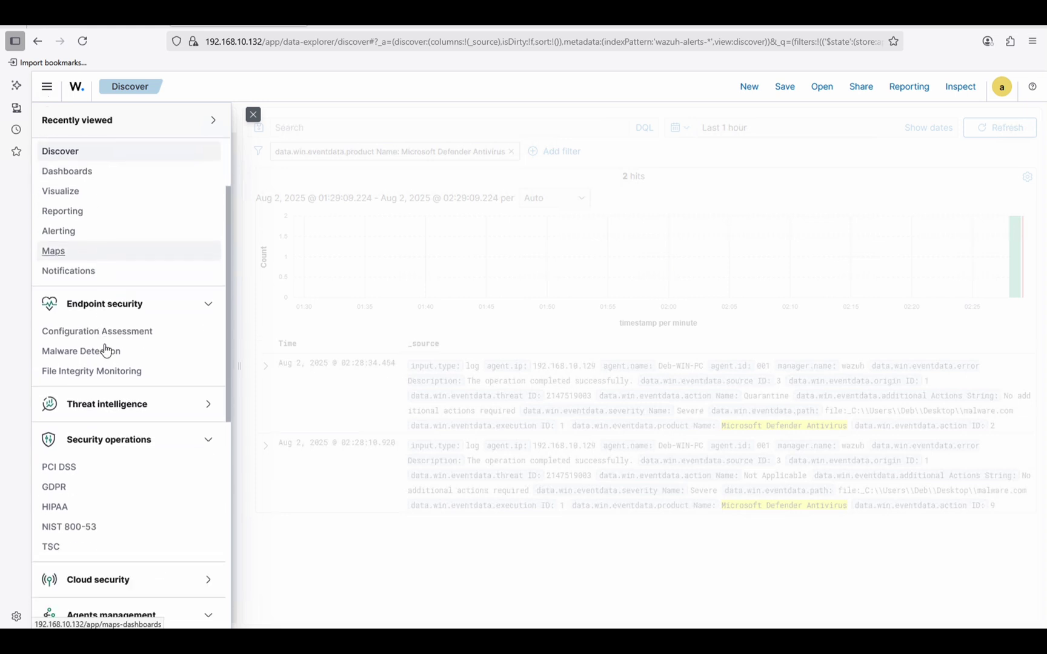
scroll(106, 350, down, 3)
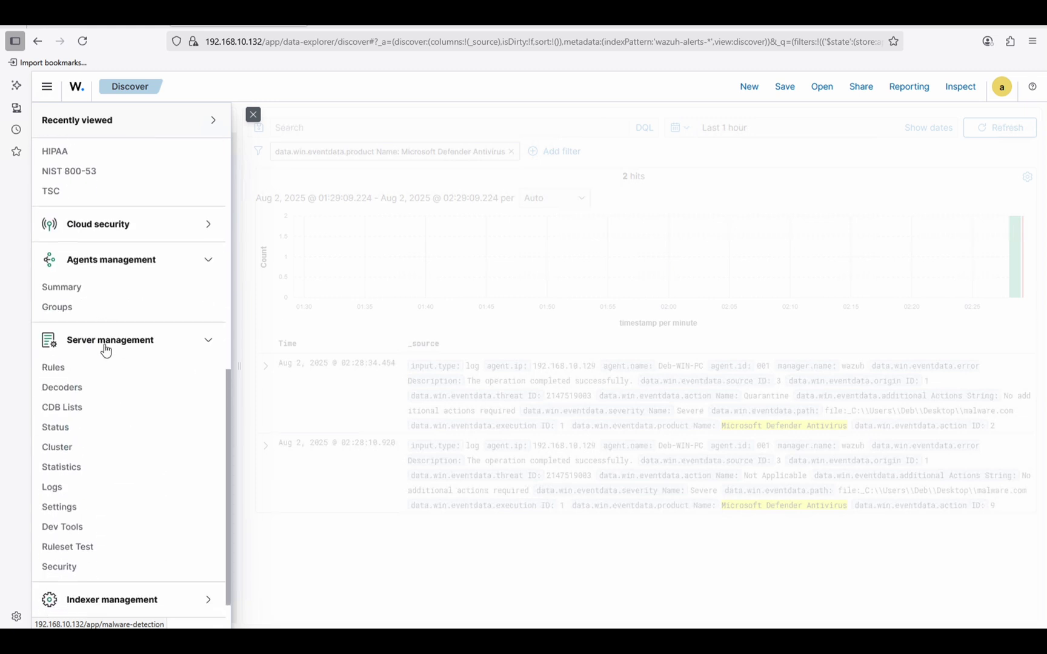
click(62, 297)
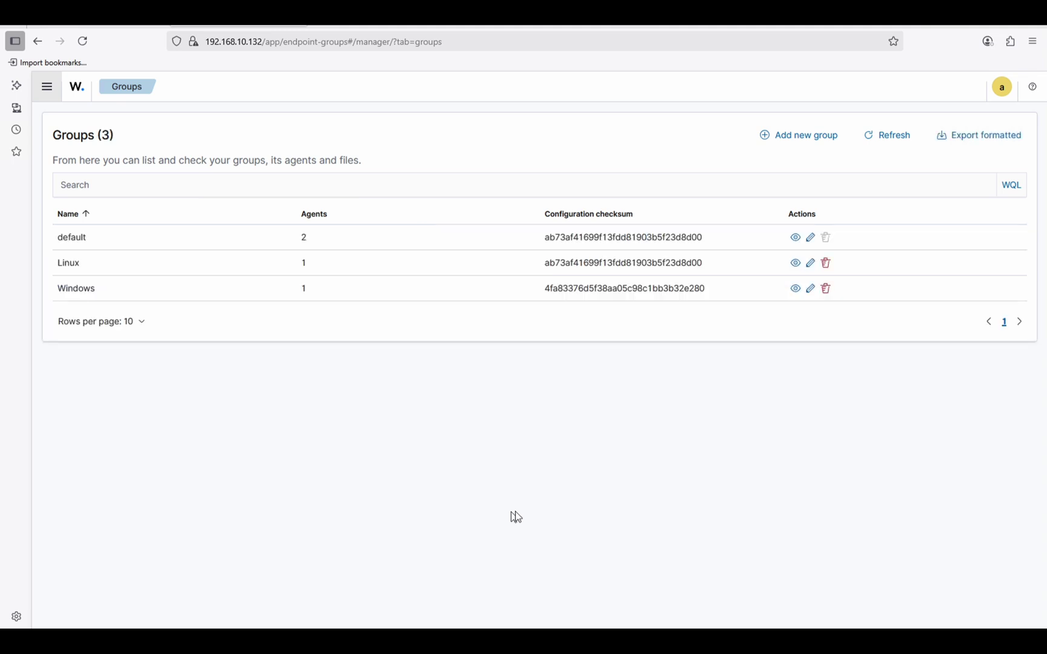
Paste the Defender Operational localfile block into the Windows agent.conf, preceded by a new <agent_config> tag
click(811, 289)
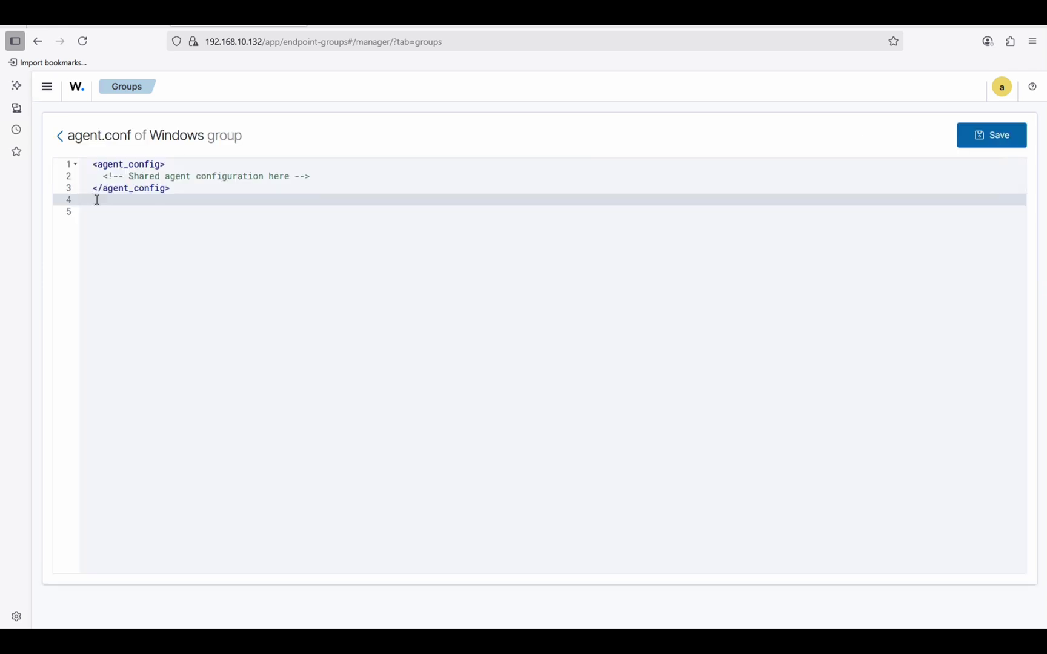
key(Return)
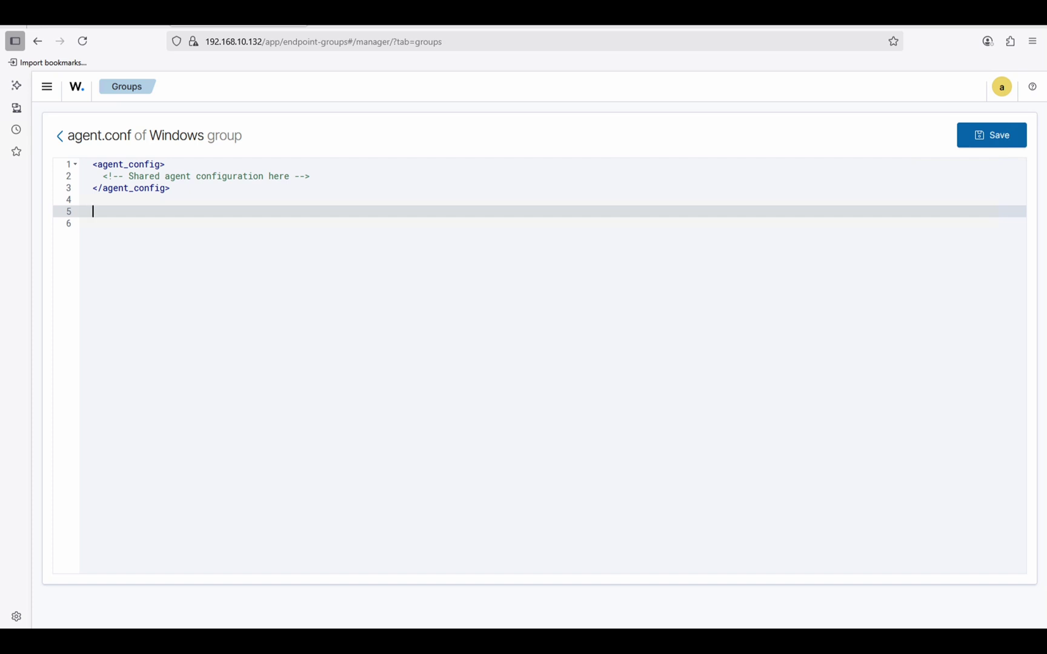
key(ctrl+v)
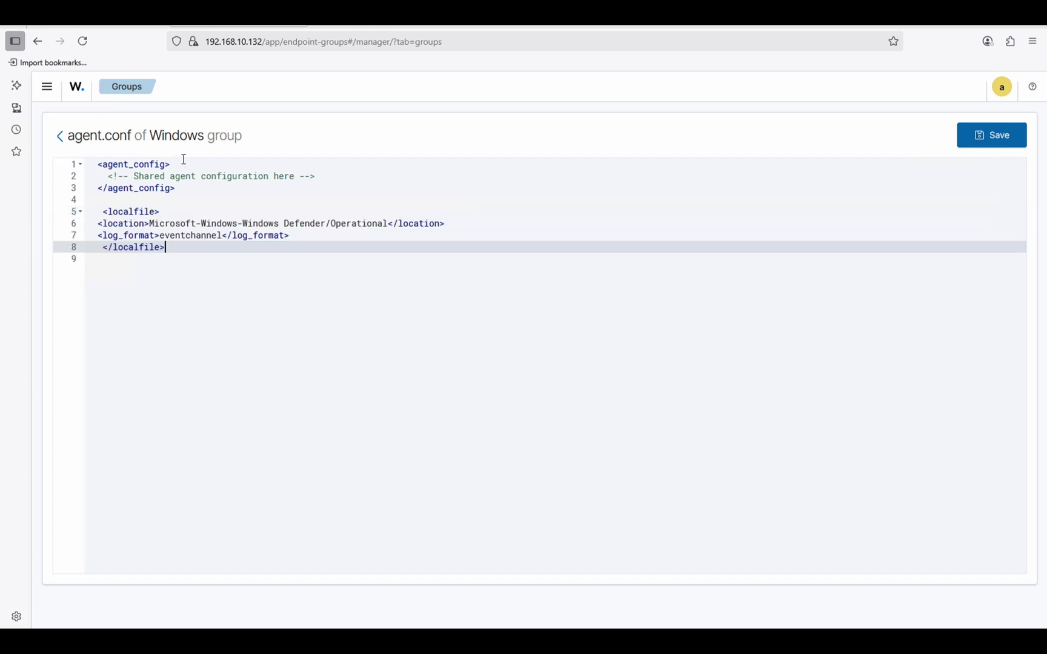
click(103, 209)
key(Return)
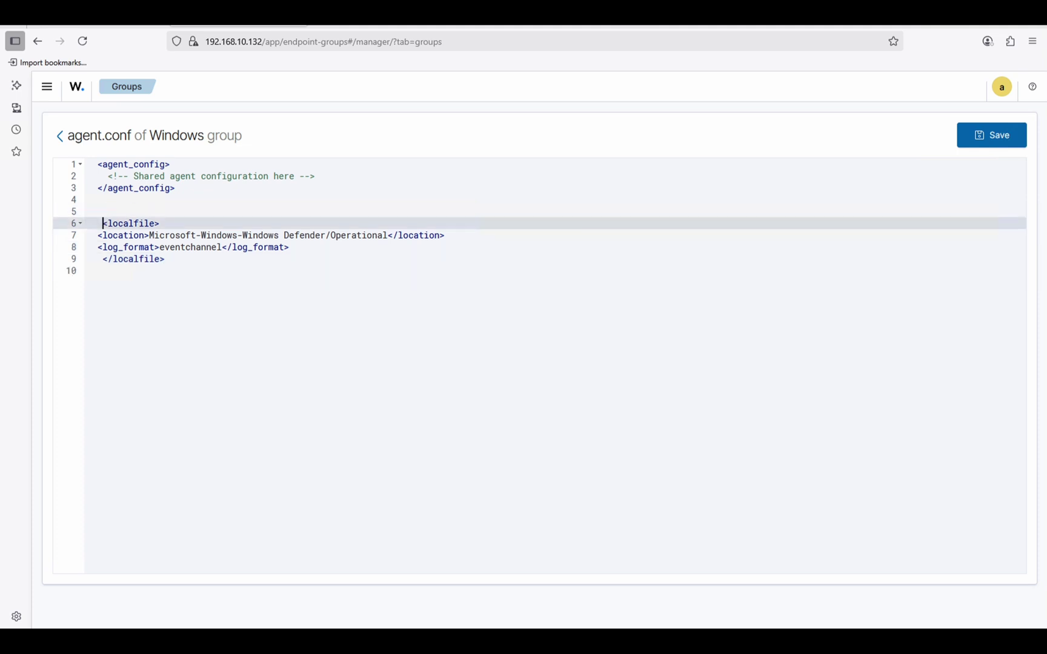
key(Down)
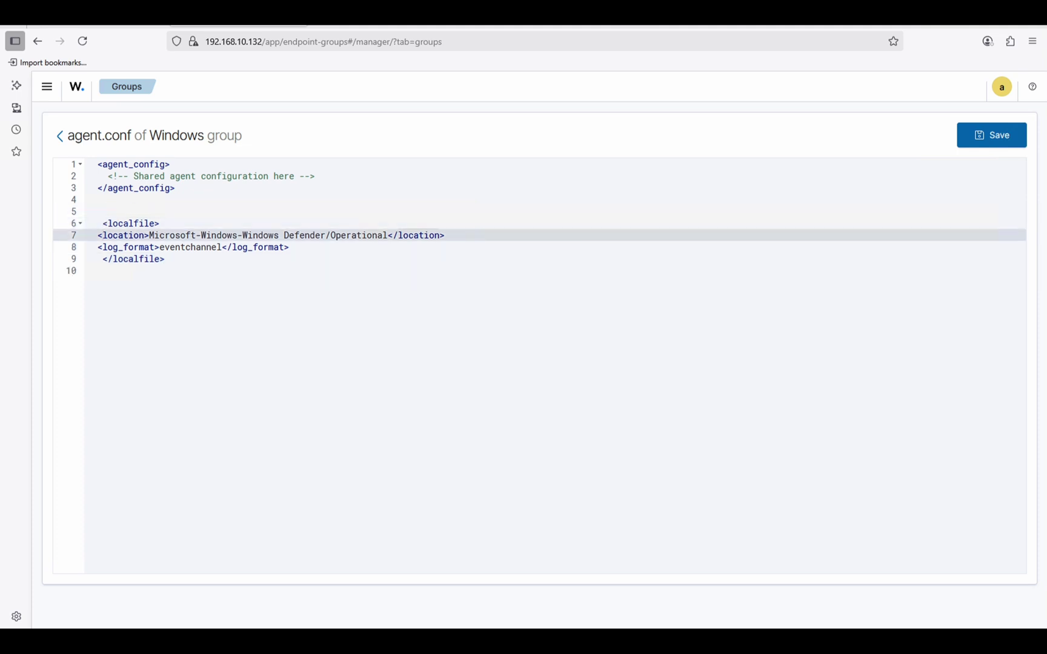
key(Up)
key(Up)
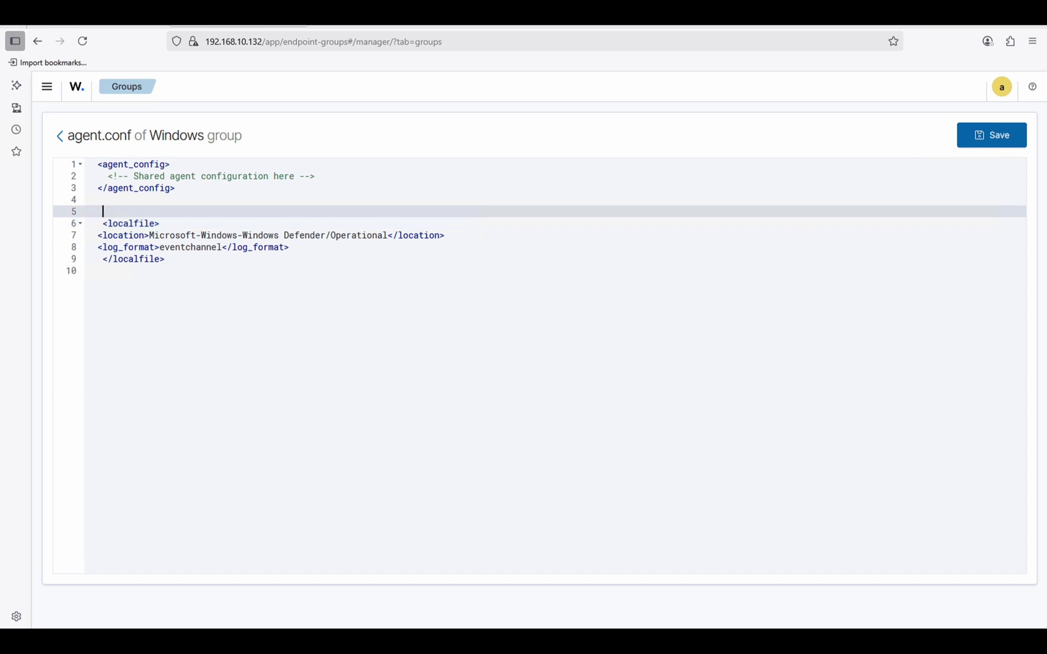
text(<agent)
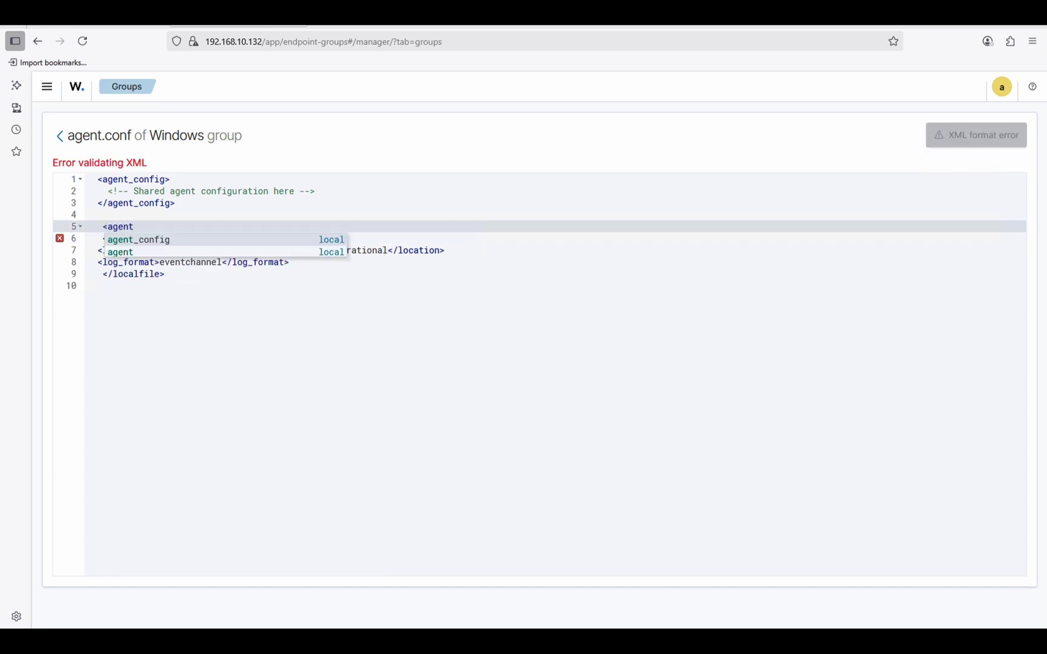
text(_config)
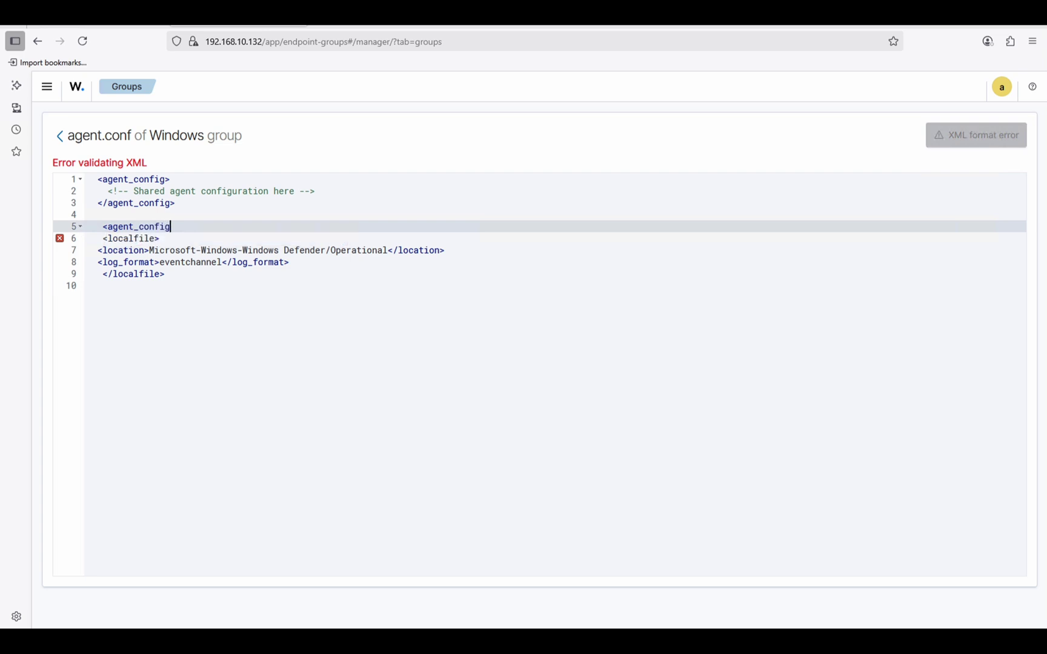
text(></agent_config>)
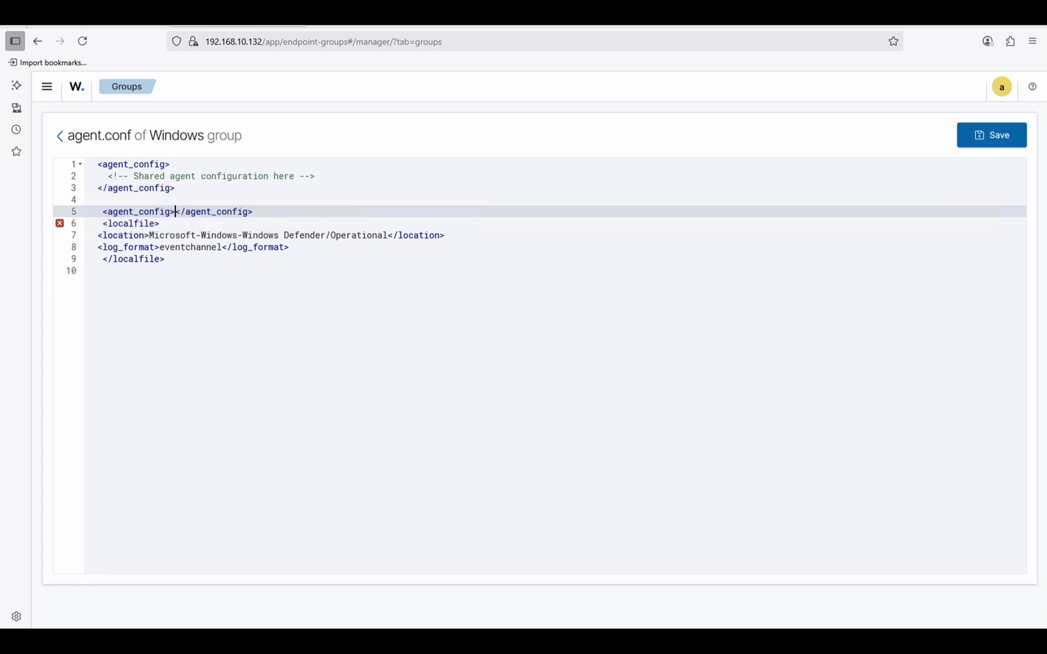
Move the closing </agent_config> from line 5 to line 10, fix line 5's indent, and save
shift+click(259, 212)
key(ctrl+c)
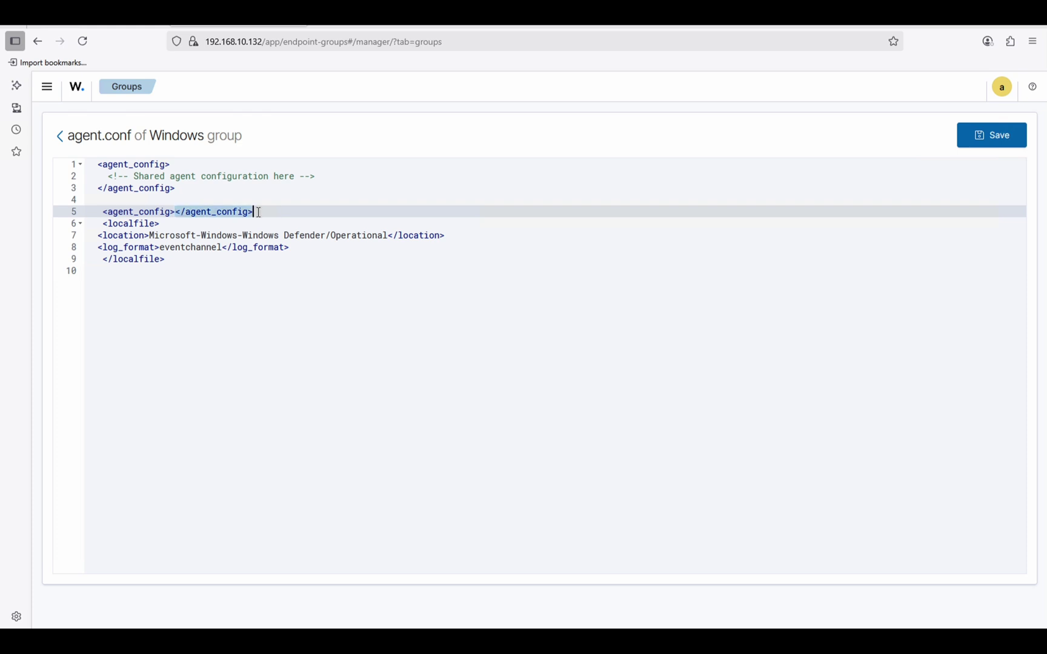
key(BackSpace)
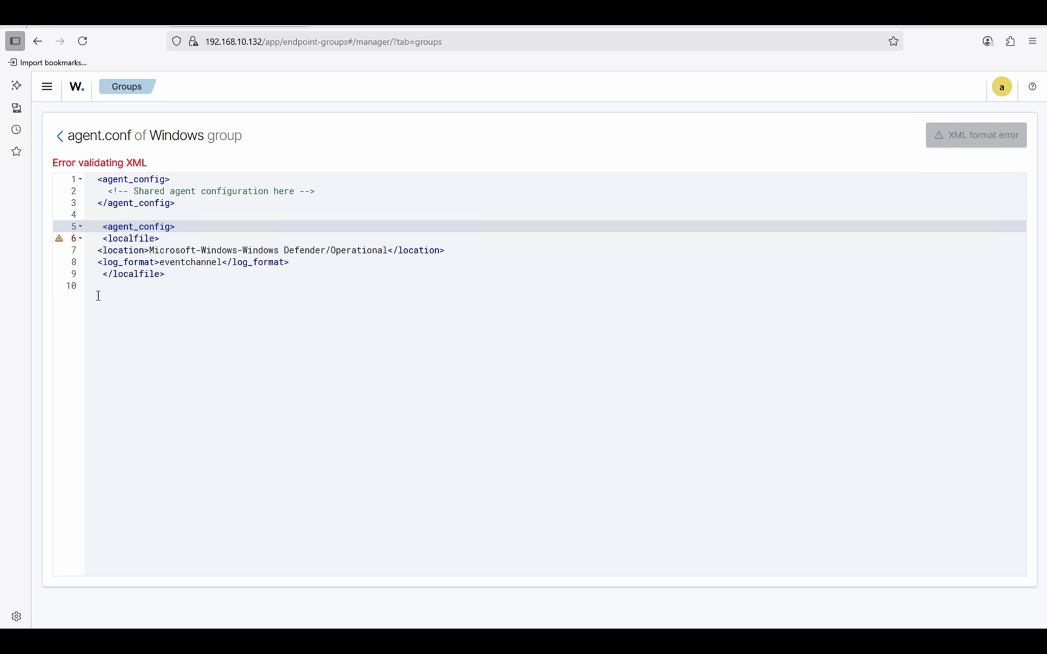
click(98, 297)
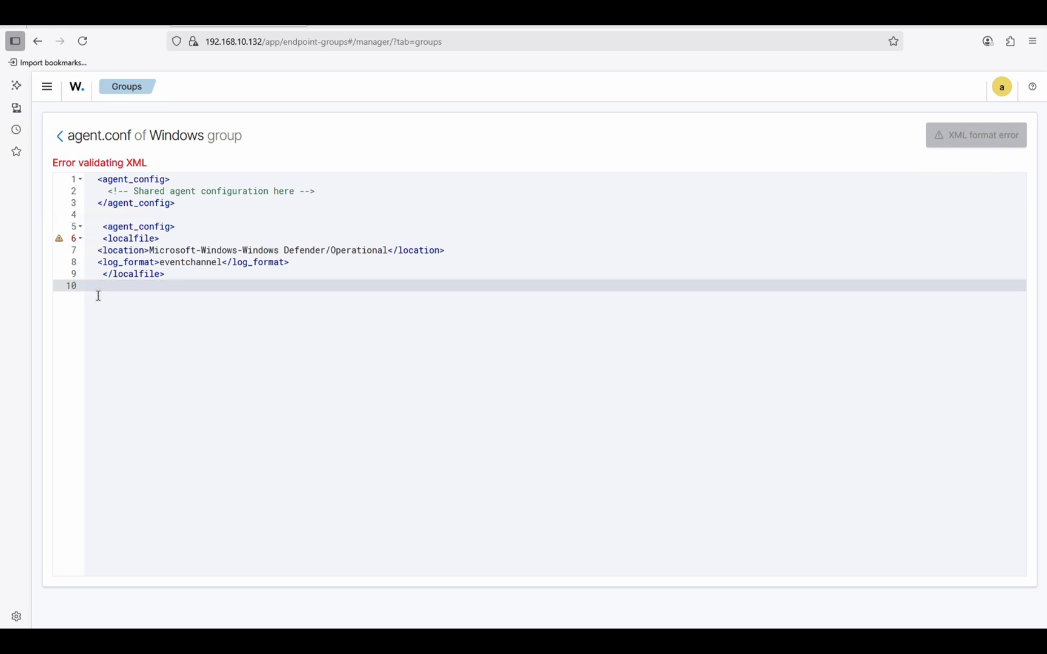
key(ctrl+v)
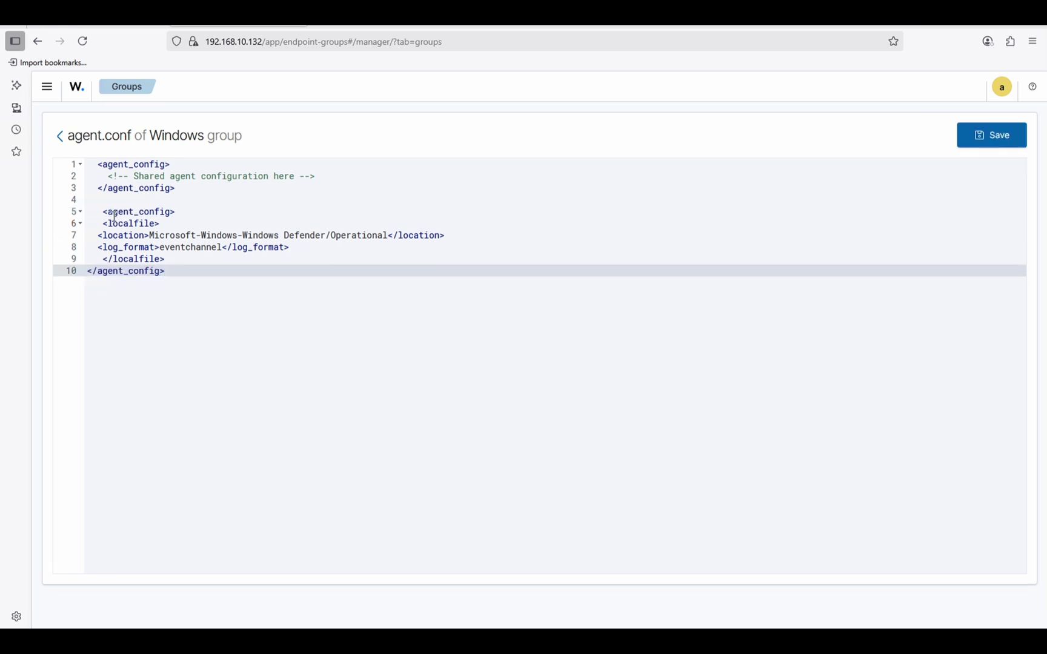
click(105, 211)
key(BackSpace)
key(BackSpace)
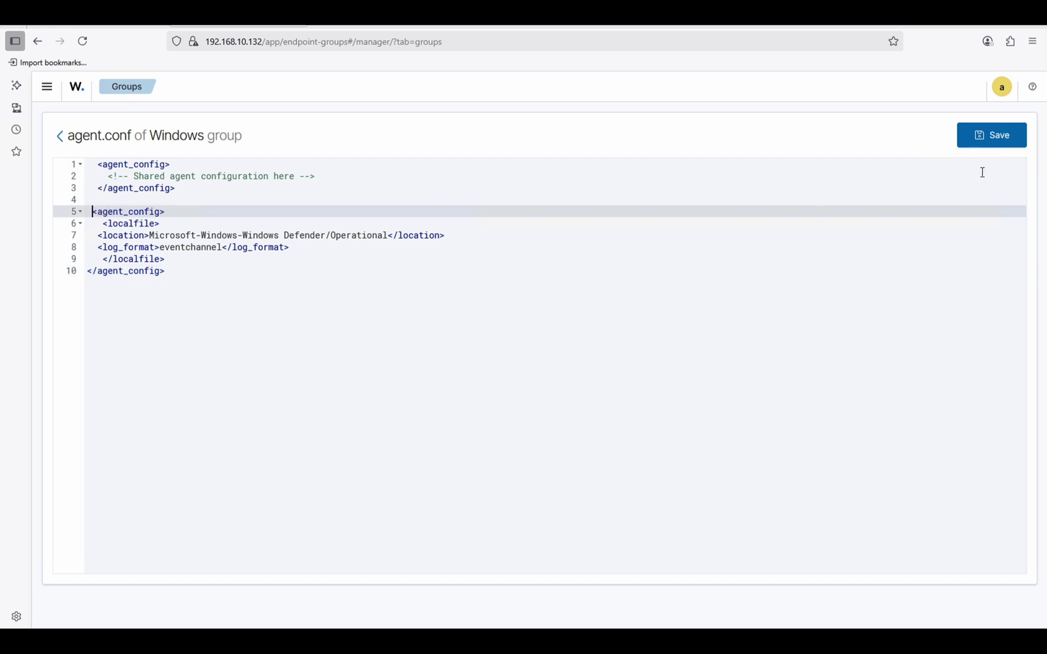
click(1006, 143)
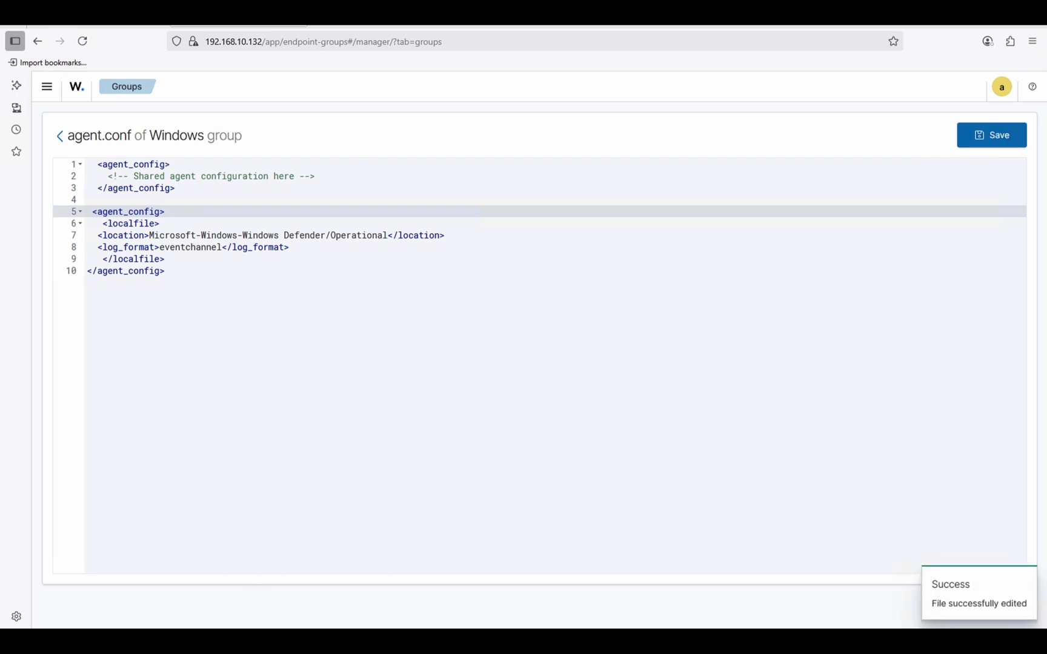
Rerun 'systemctl restart wazuh-manager' in the PuTTY server session
mouse_move(259, 641)
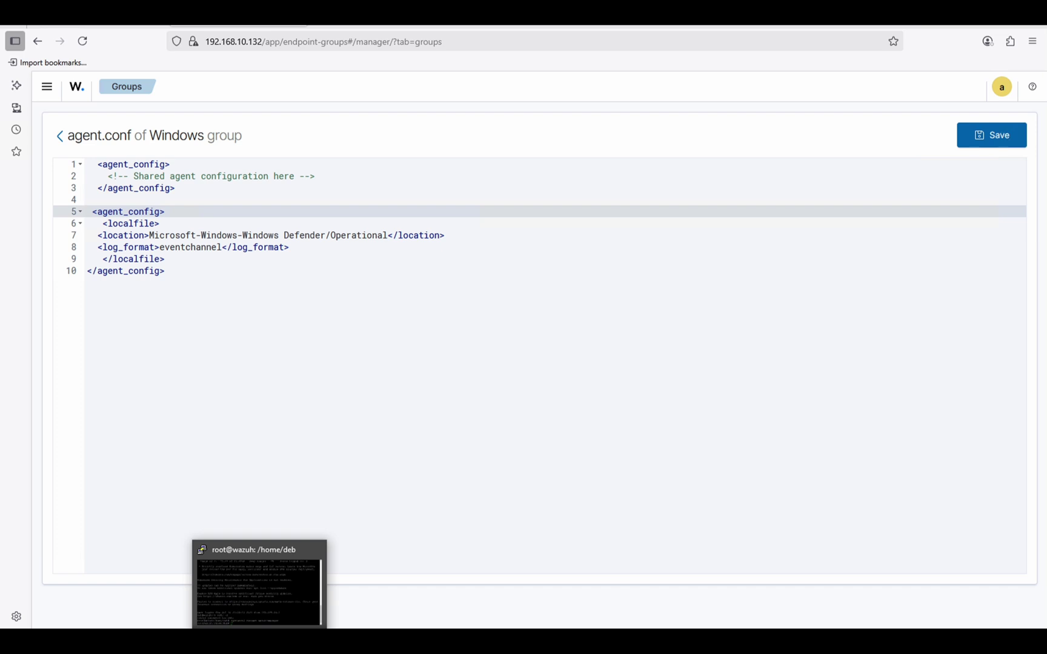
click(267, 592)
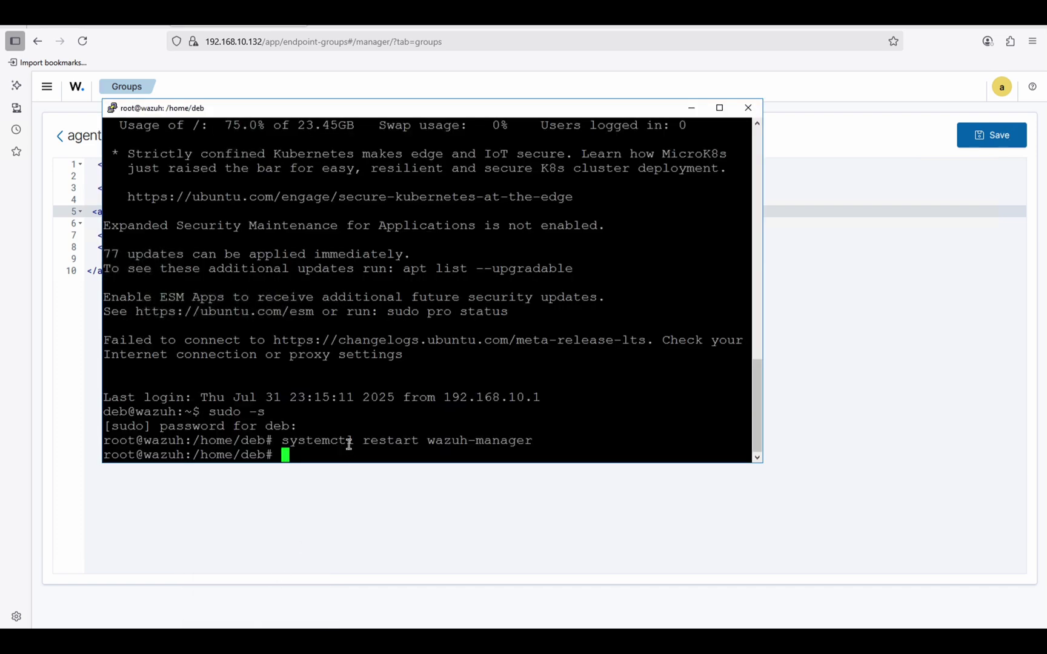
key(Up)
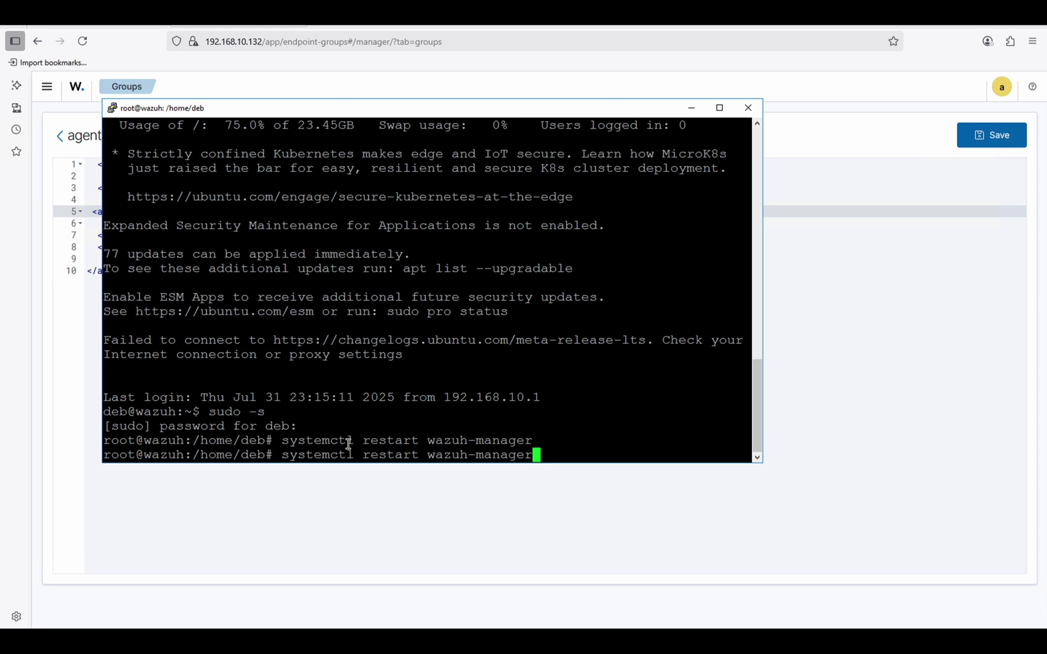
key(Return)
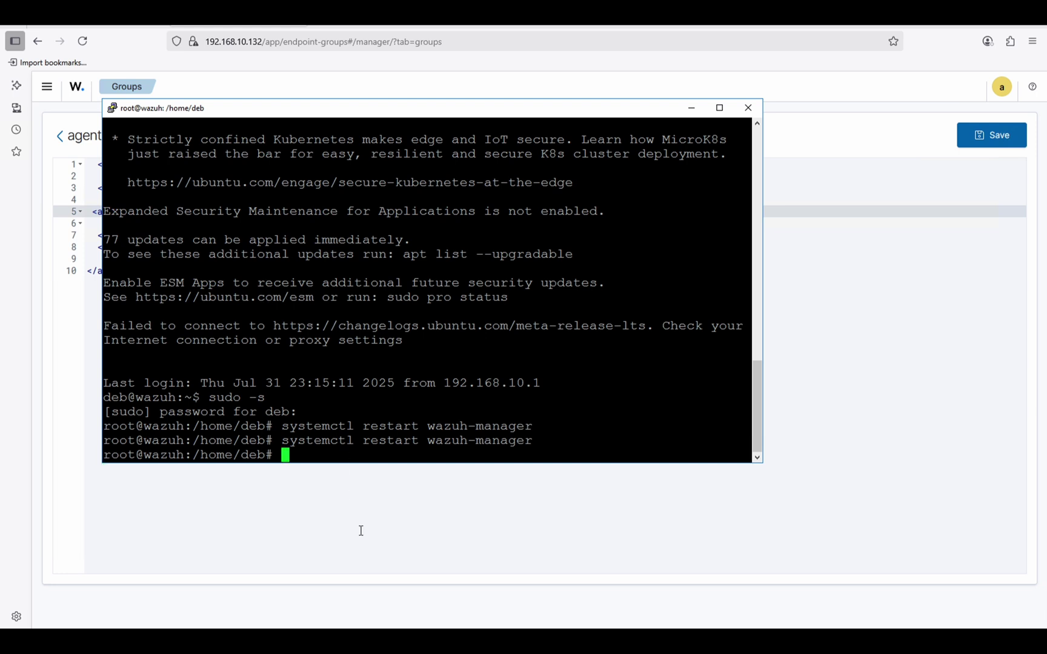
click(315, 559)
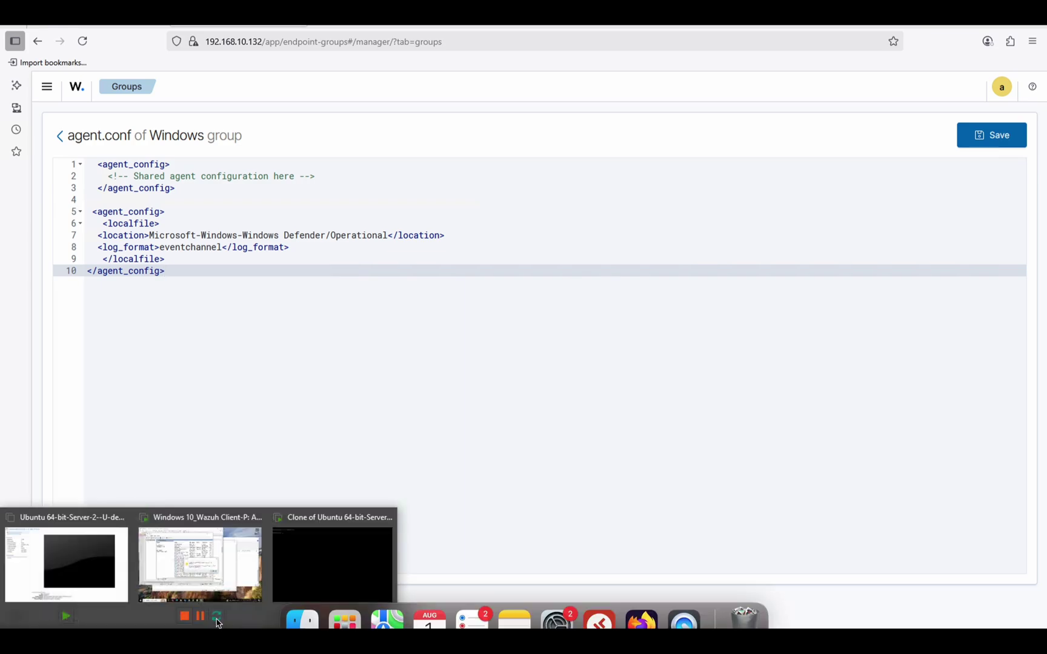
Switch to the Windows 10 VM and bring Notepad++ showing ossec.conf's rootcheck section to the front
click(243, 597)
click(240, 179)
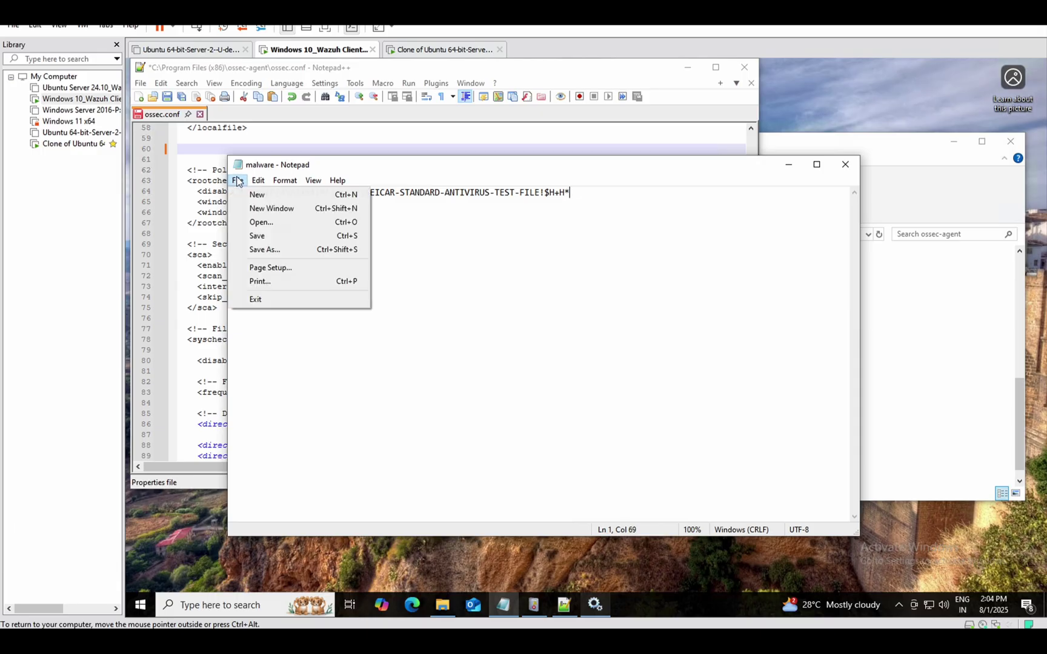
click(203, 202)
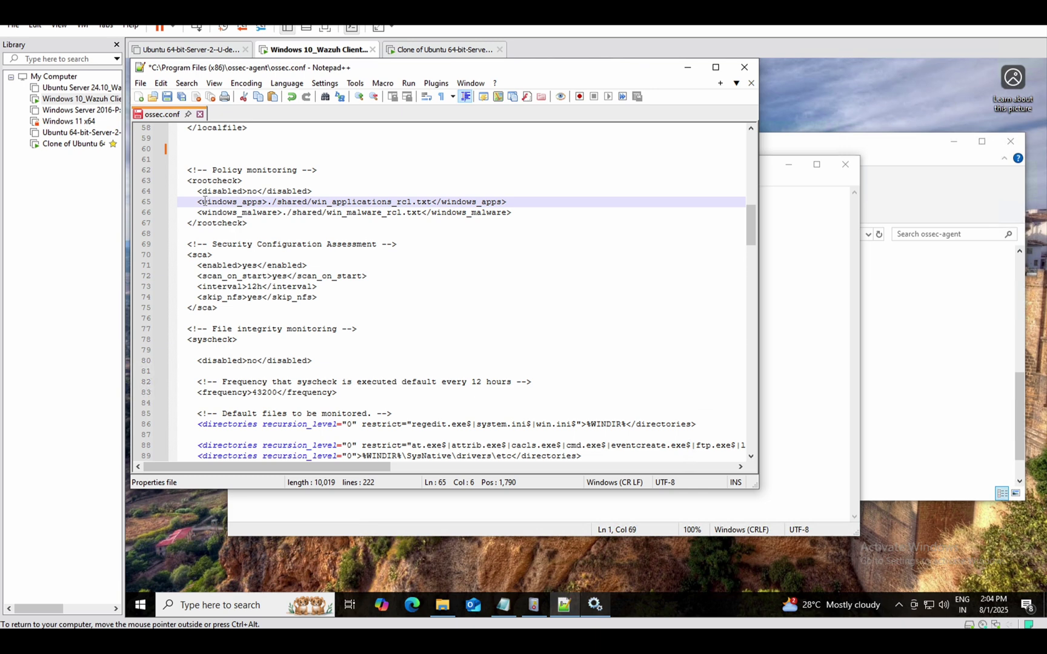
scroll(204, 200, up, 1)
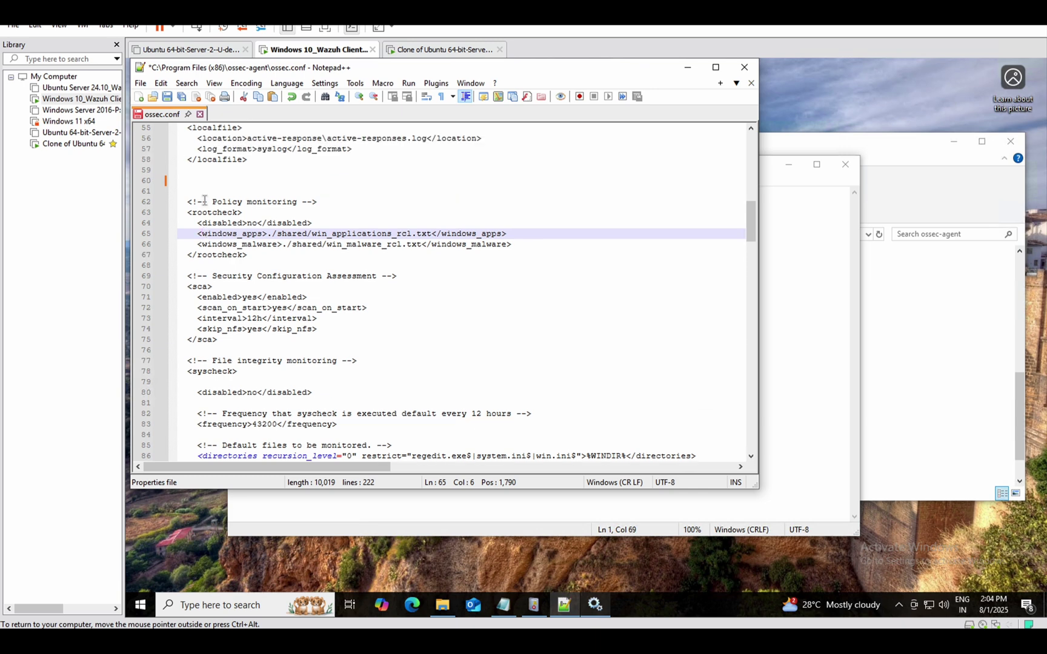
Save the EICAR test note to the Desktop as malware.com using Save As
scroll(205, 200, up, 1)
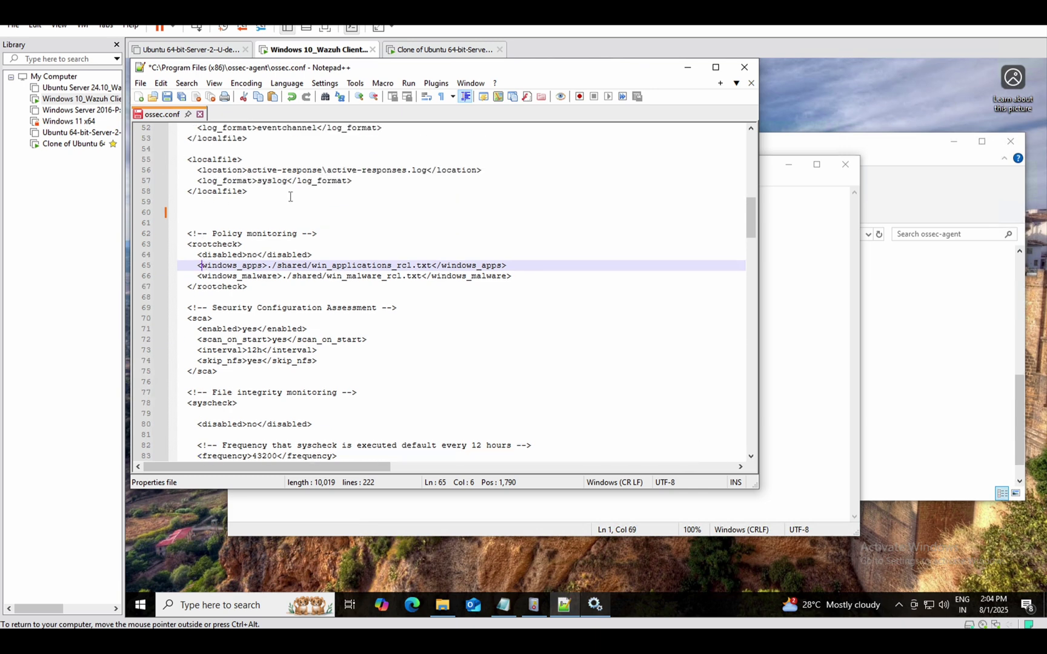
click(765, 287)
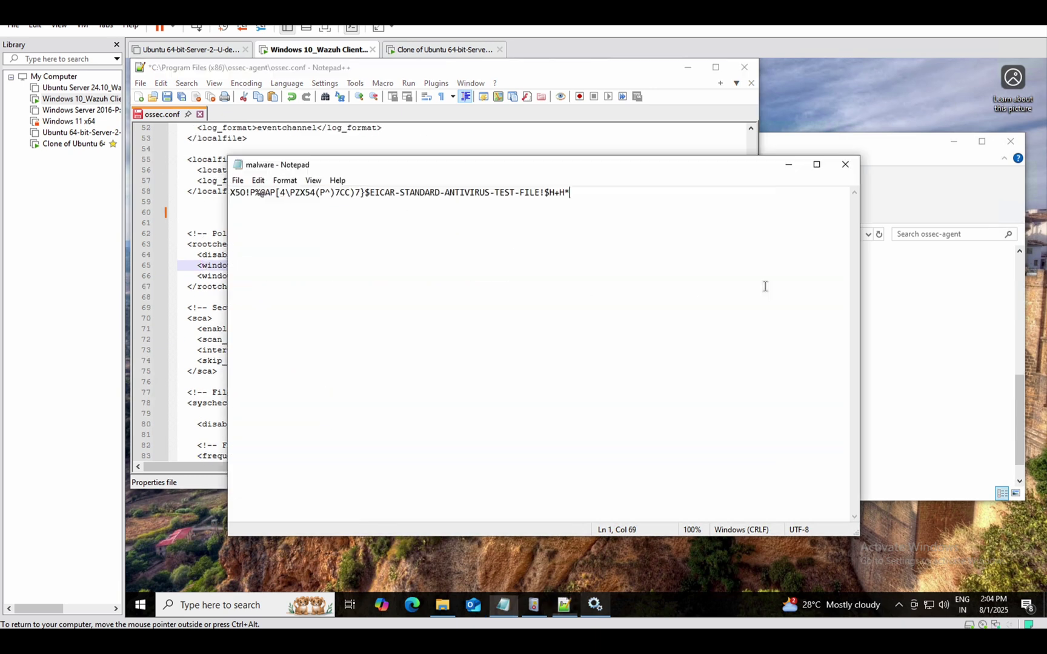
click(237, 182)
click(262, 249)
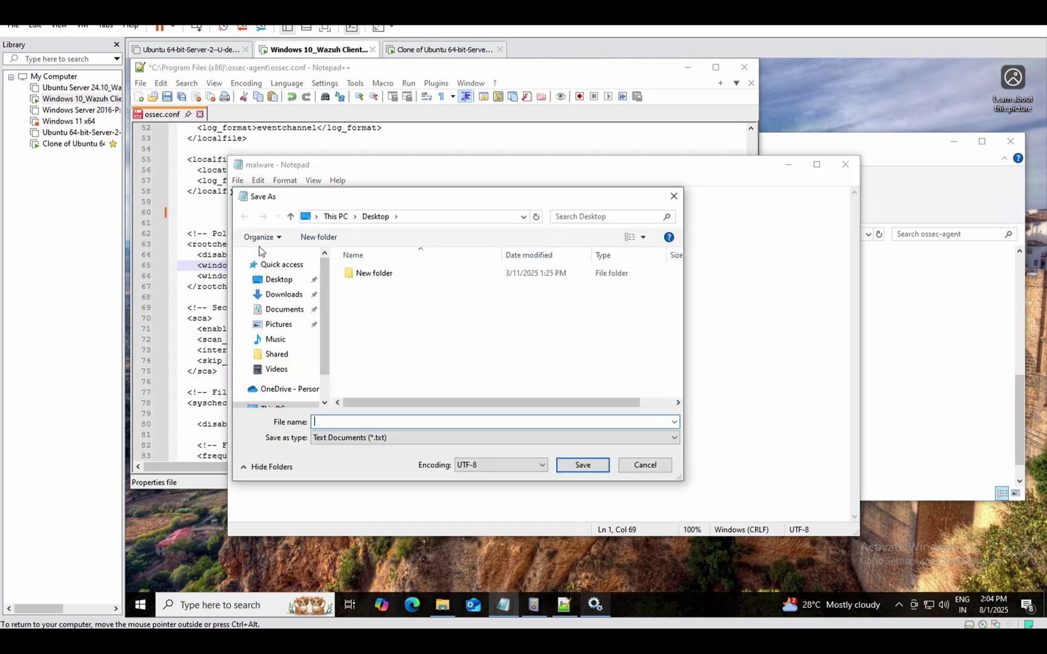
text(malware.com)
click(583, 465)
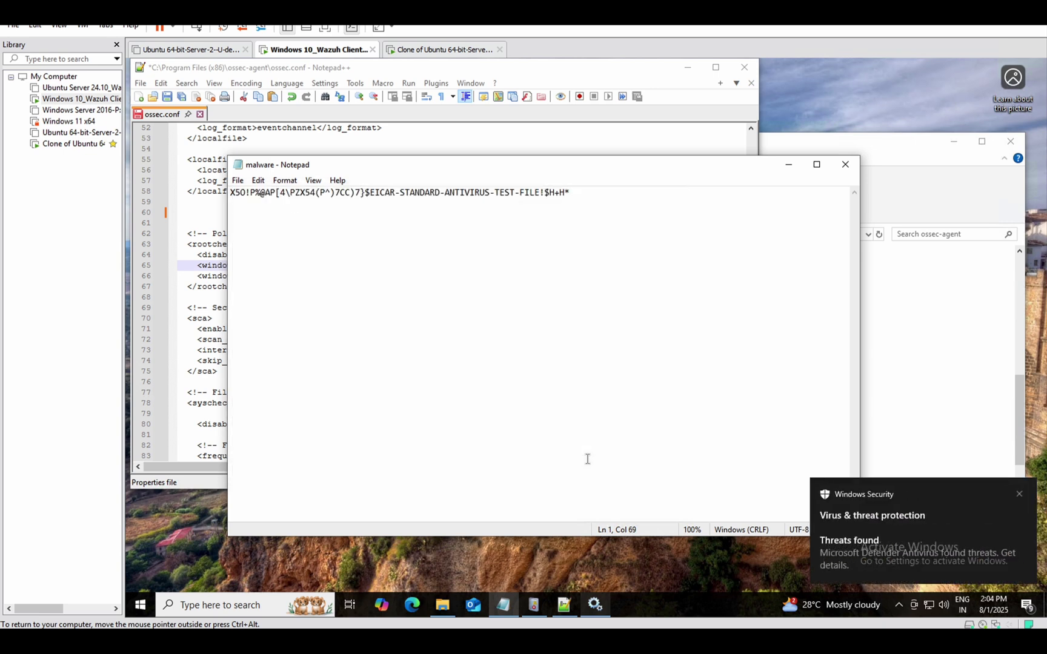
Refresh the Windows Defender Operational log in Event Viewer repeatedly to load the new events
click(535, 605)
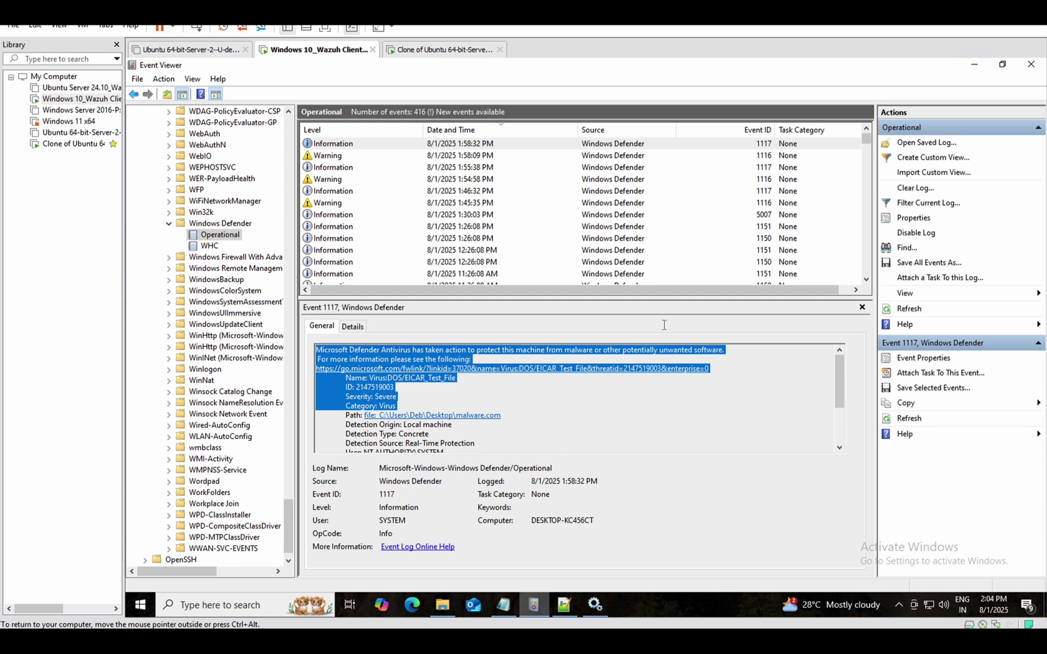
click(904, 313)
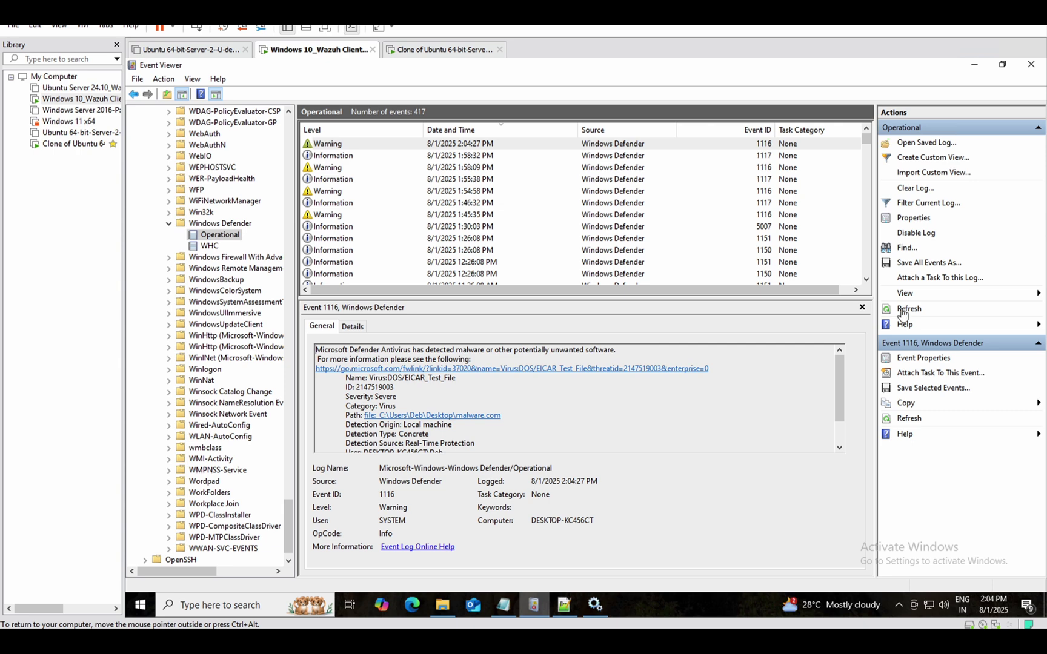
click(903, 312)
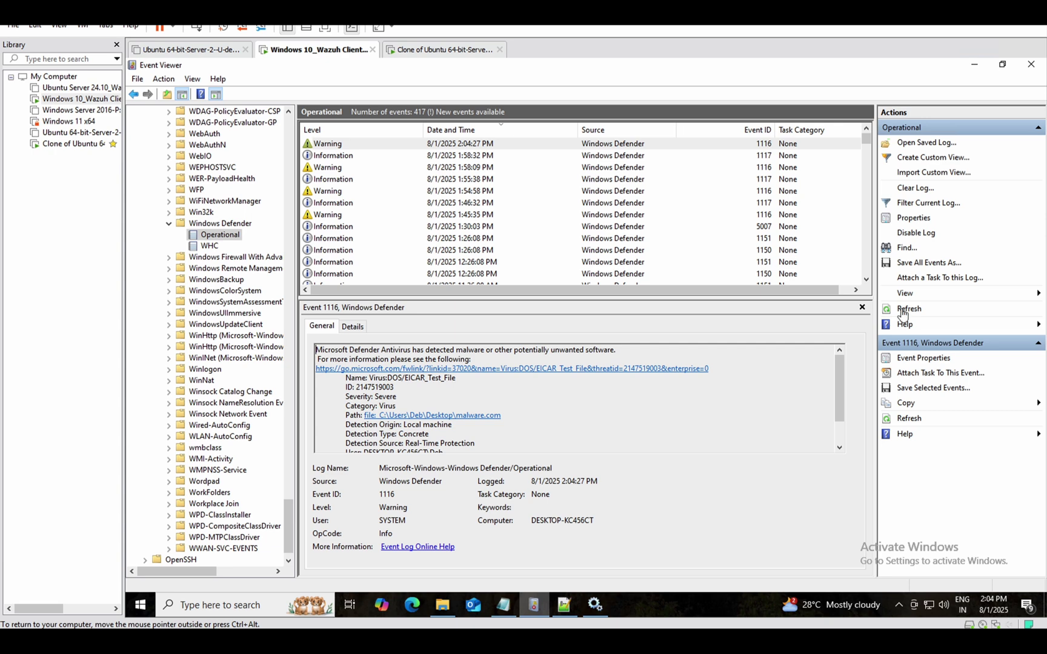
click(901, 310)
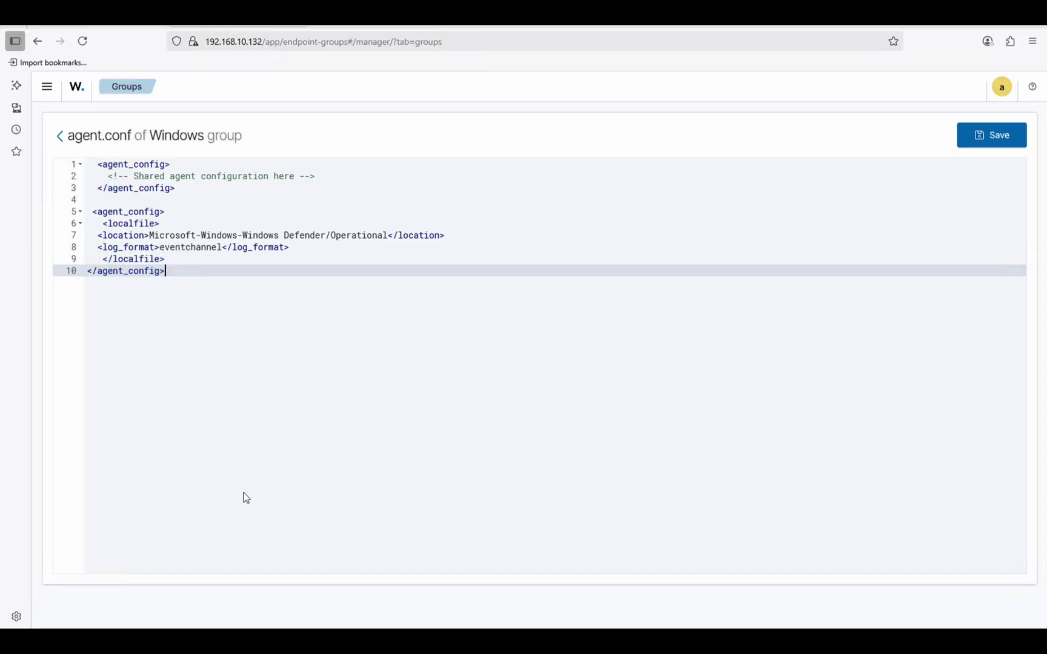
Open Discover on wazuh-alerts-* and expand the newest alert, a rule 60106 Logon Success, to browse its fields
click(48, 89)
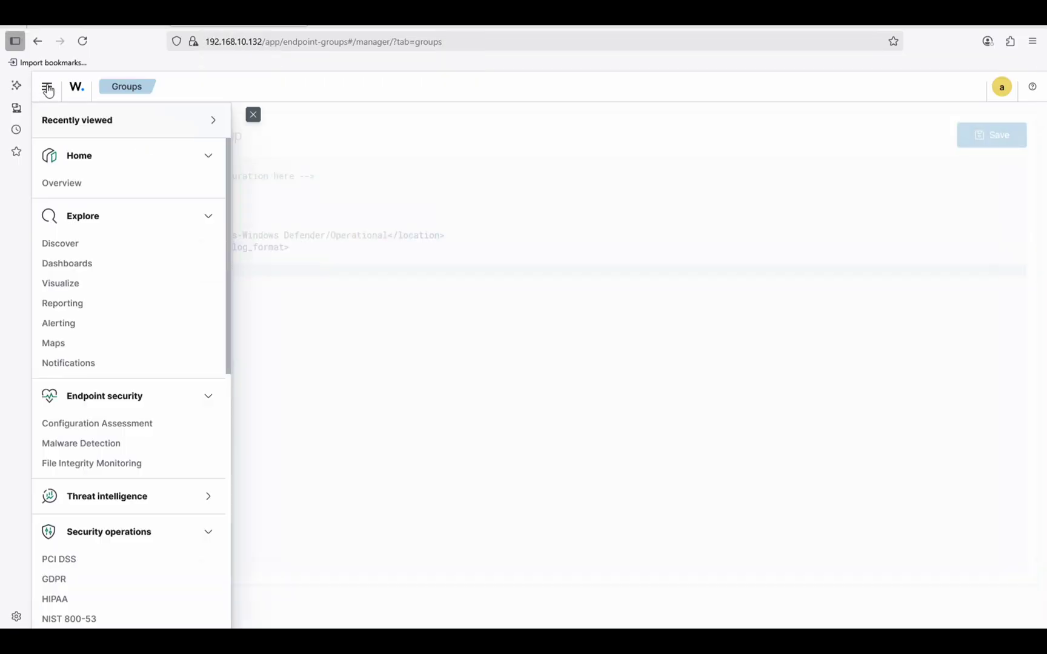
click(67, 246)
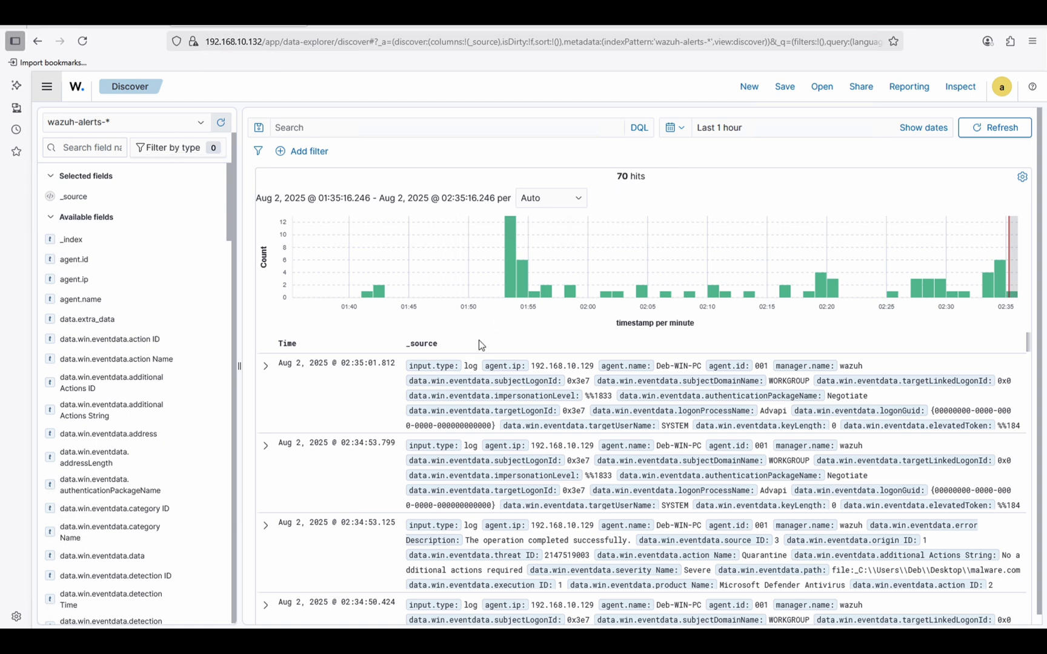
click(265, 367)
scroll(415, 439, down, 15)
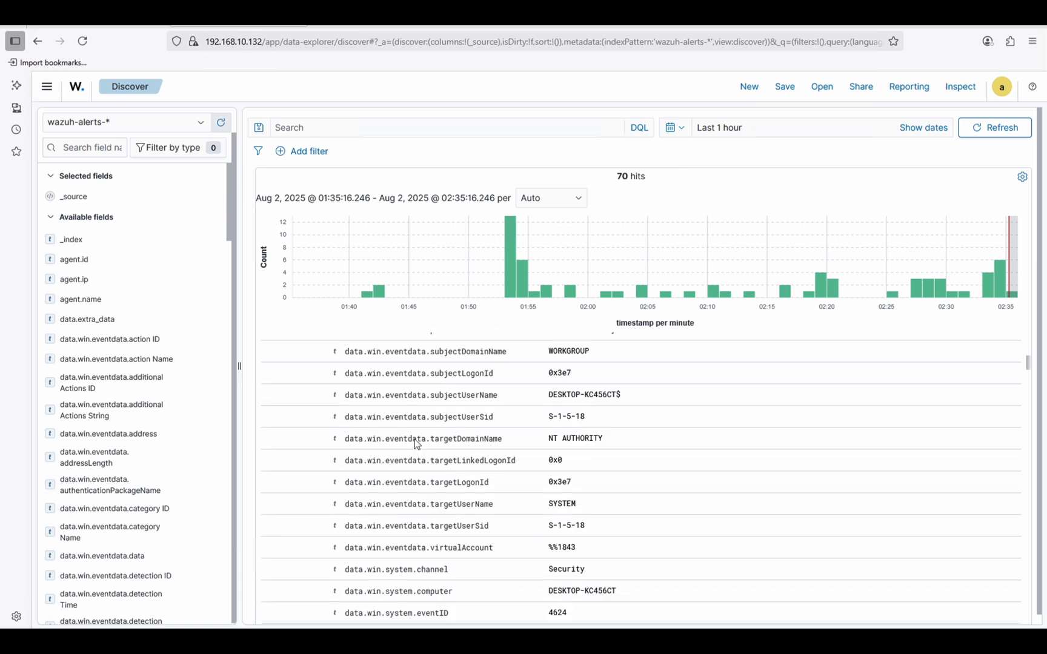
scroll(416, 445, up, 3)
scroll(415, 441, down, 8)
scroll(415, 439, down, 9)
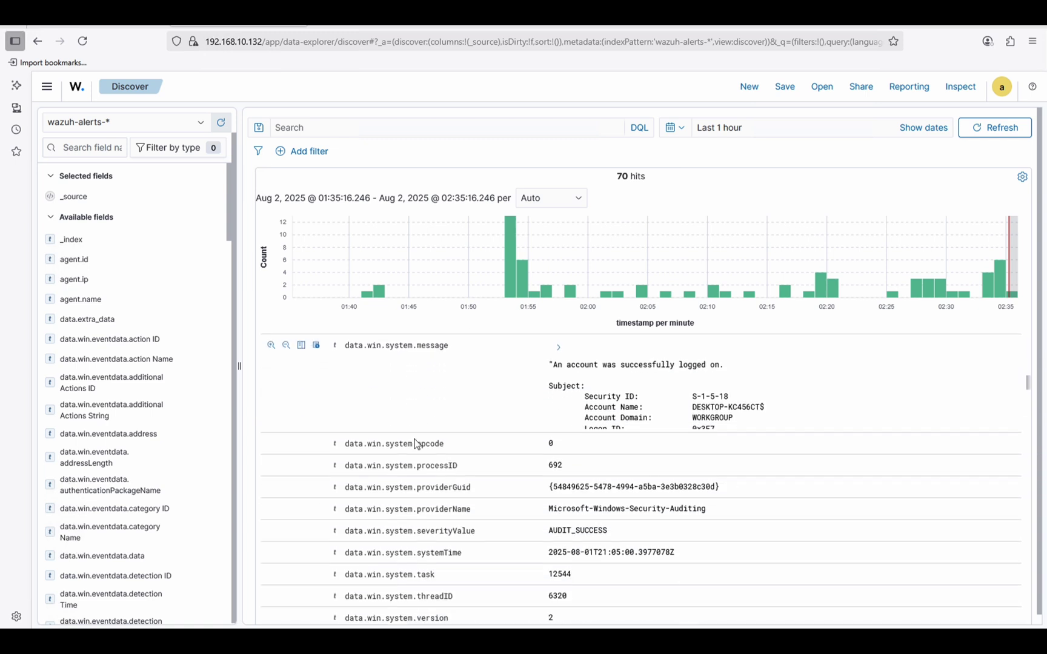
scroll(415, 445, down, 10)
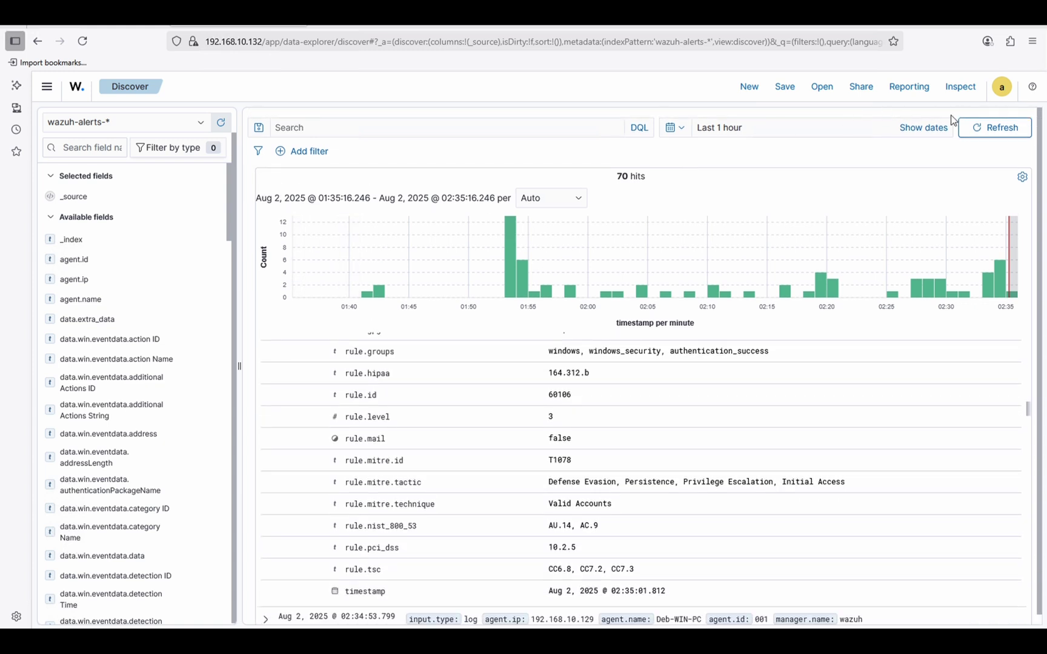
Refresh the Discover results three times to pull in the newest alerts
click(982, 132)
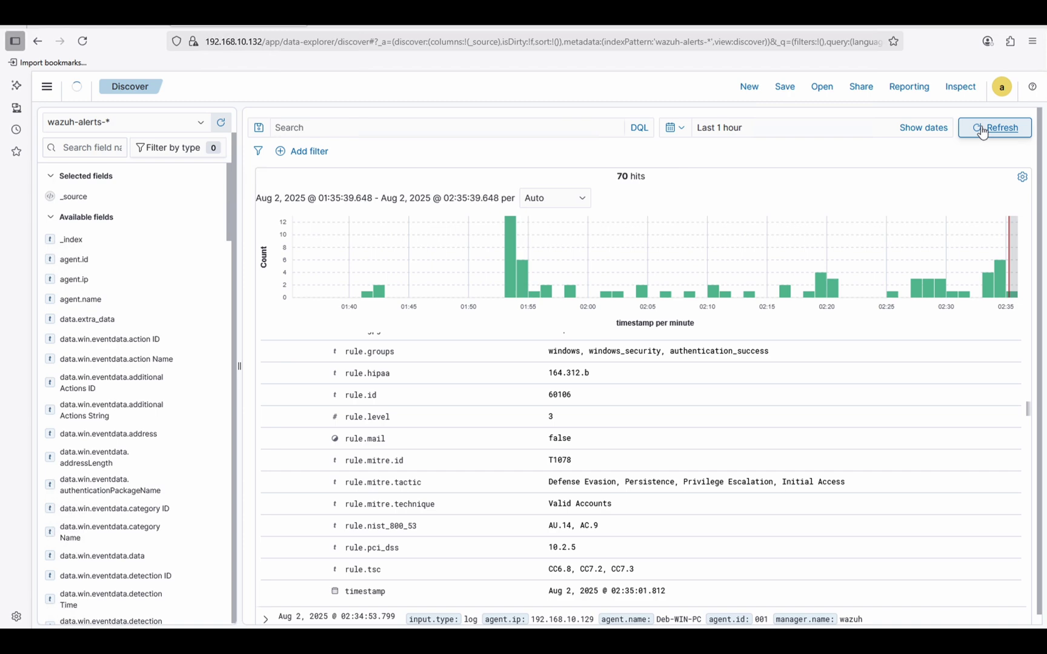
click(983, 133)
click(983, 133)
scroll(582, 349, down, 3)
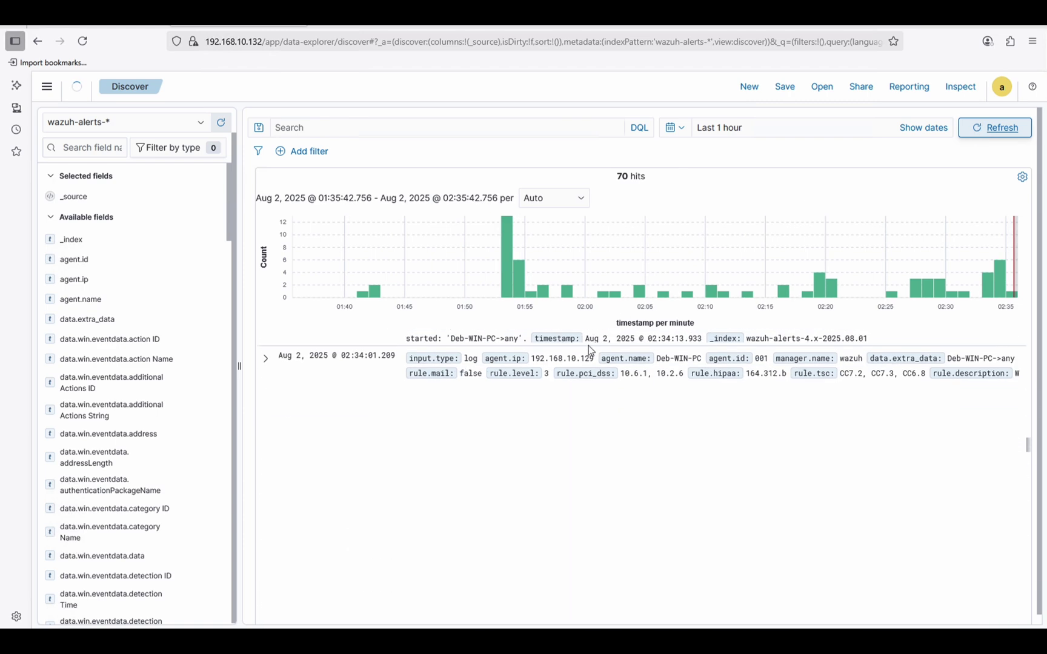
scroll(589, 350, up, 1)
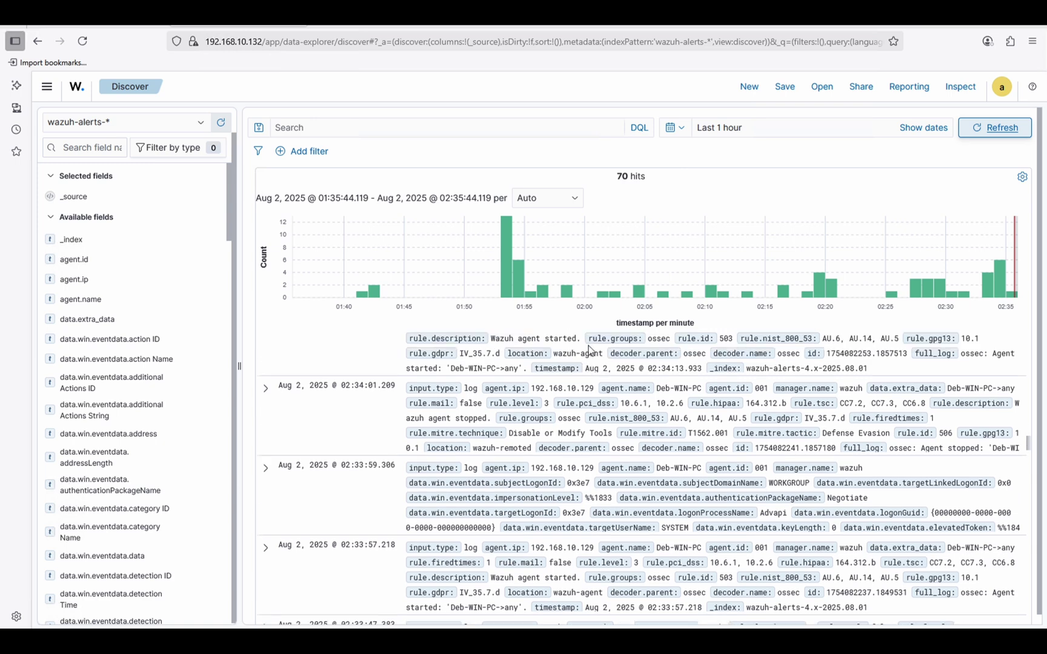
scroll(590, 350, up, 2)
scroll(589, 349, up, 2)
scroll(555, 416, up, 3)
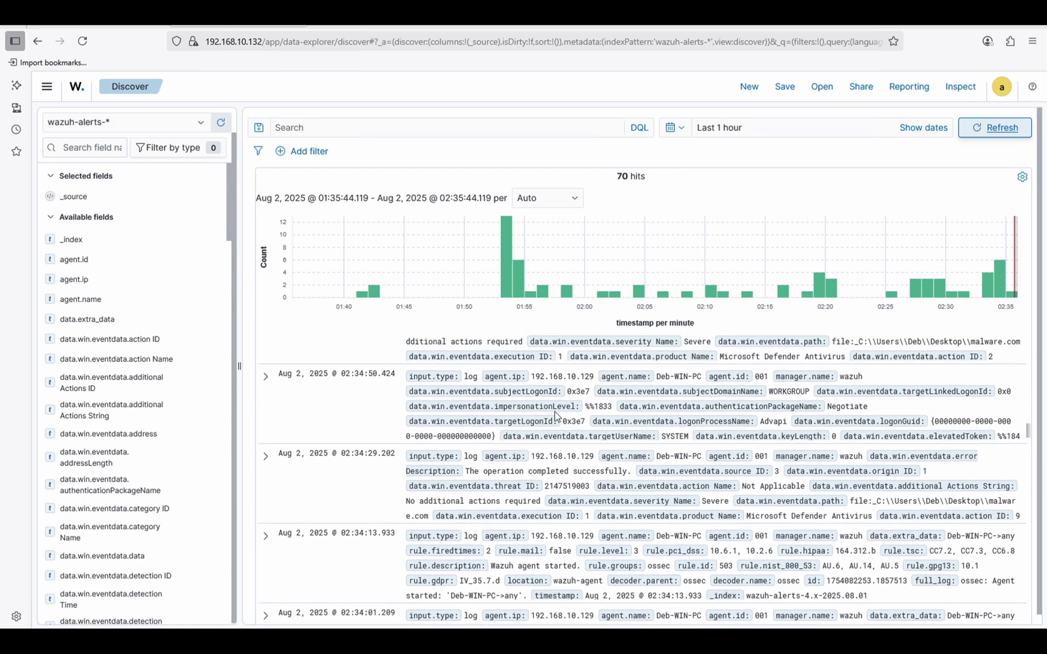
scroll(554, 411, up, 2)
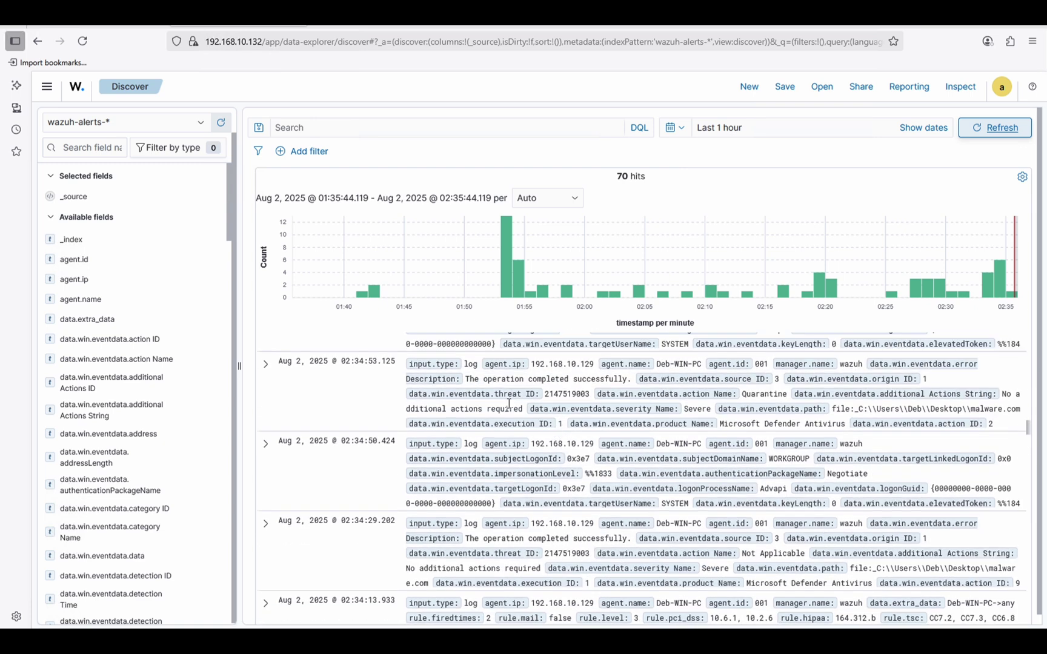
Expand the 02:34:53.125 alert and filter for product Name Microsoft Defender Antivirus
click(265, 364)
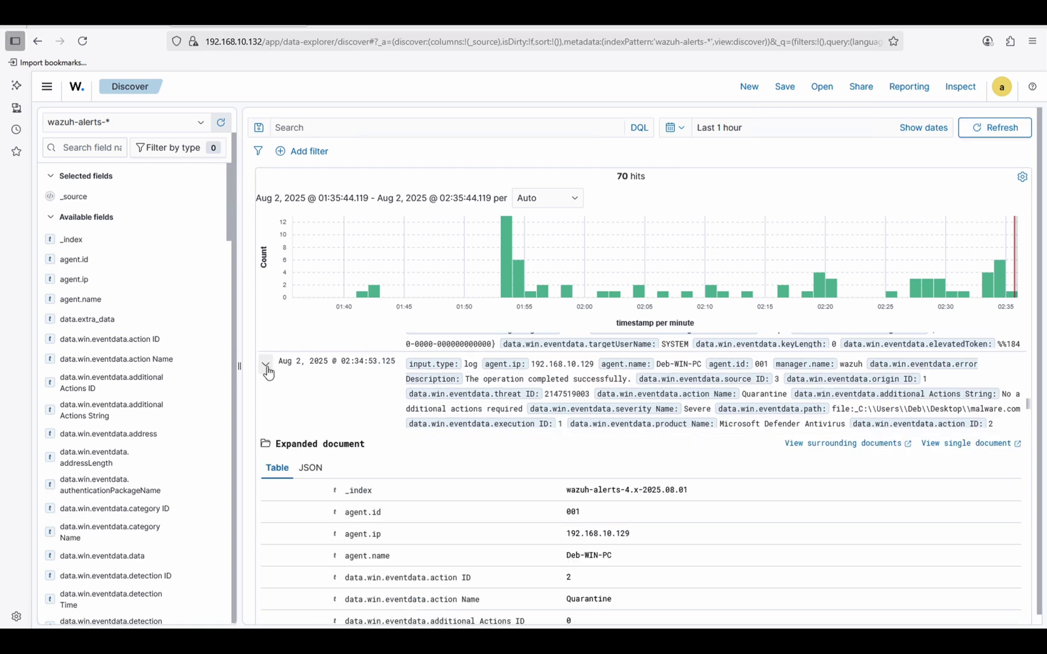
scroll(412, 462, down, 2)
scroll(412, 462, down, 10)
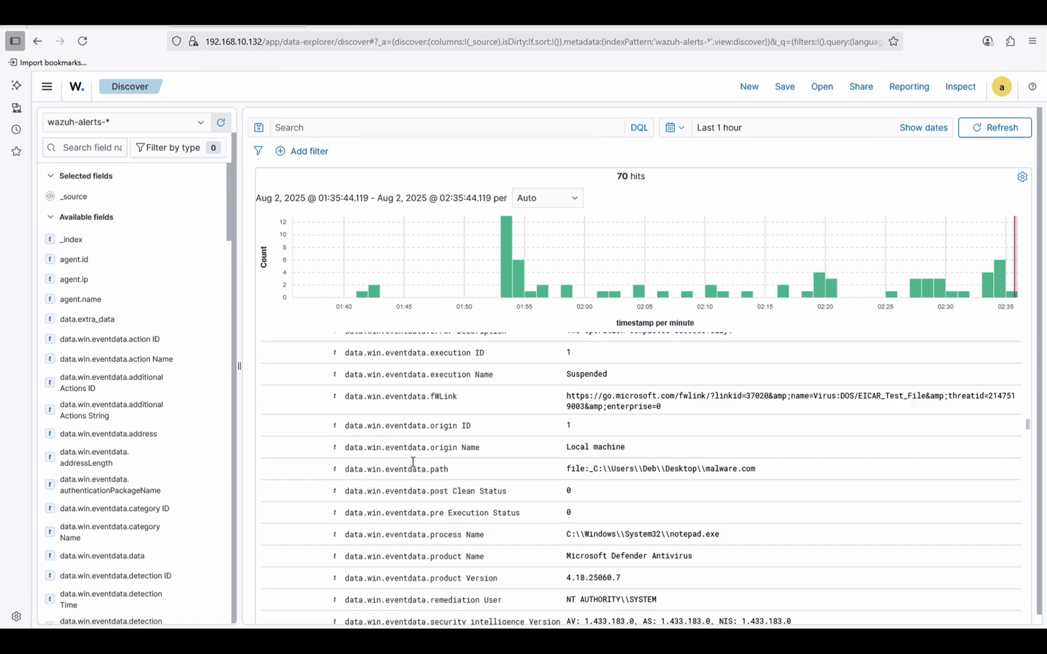
scroll(412, 467, up, 1)
scroll(412, 466, up, 1)
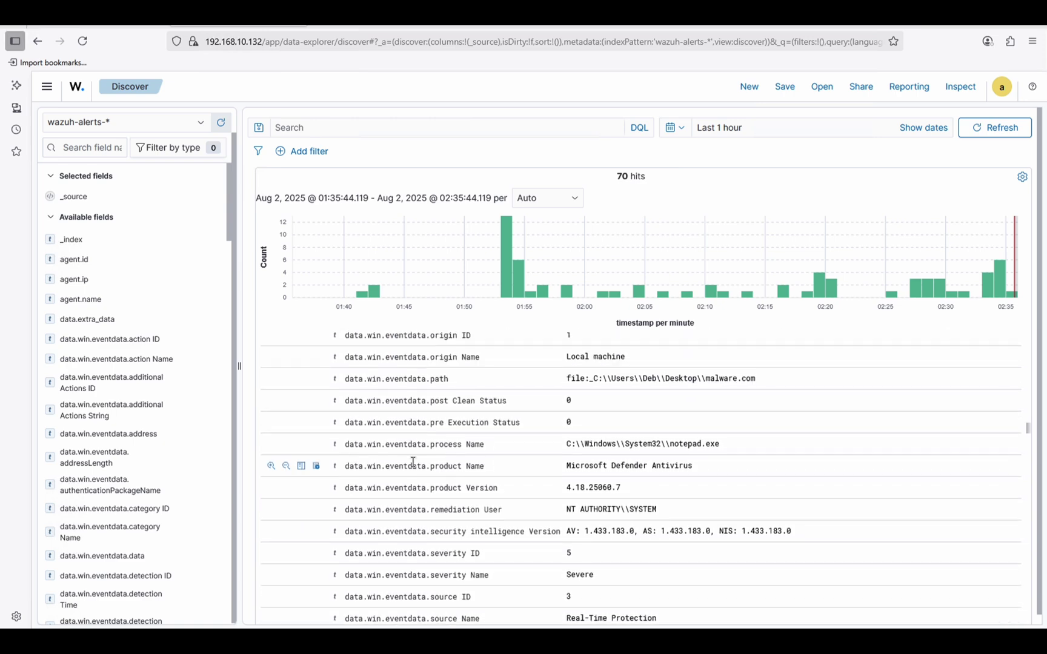
click(571, 467)
drag(571, 468, 692, 466)
scroll(693, 465, down, 2)
scroll(692, 465, down, 2)
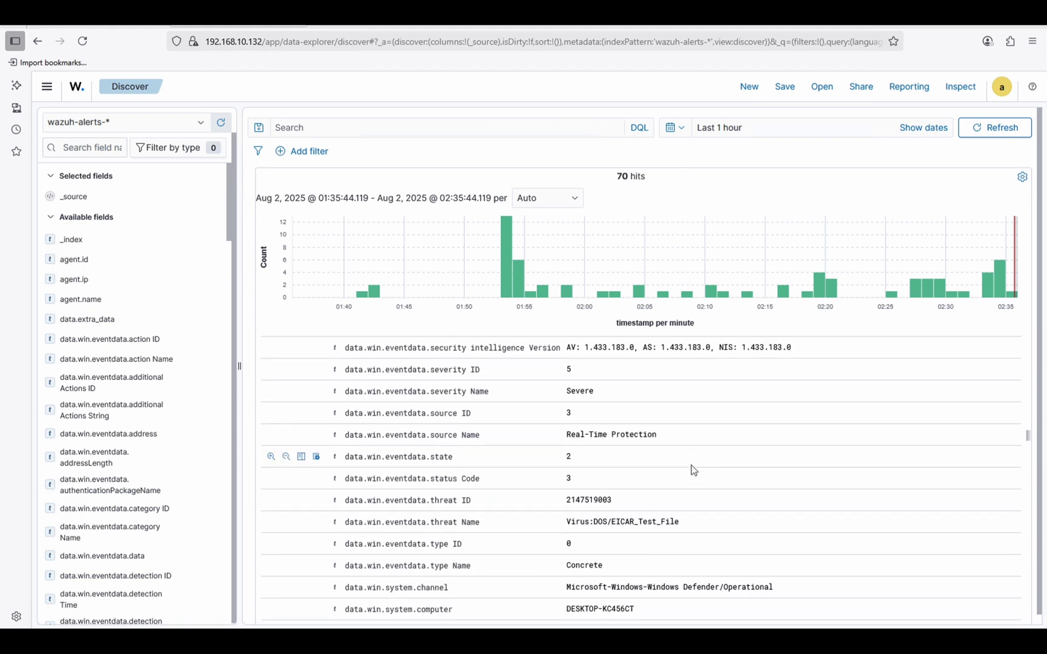
scroll(692, 467, up, 3)
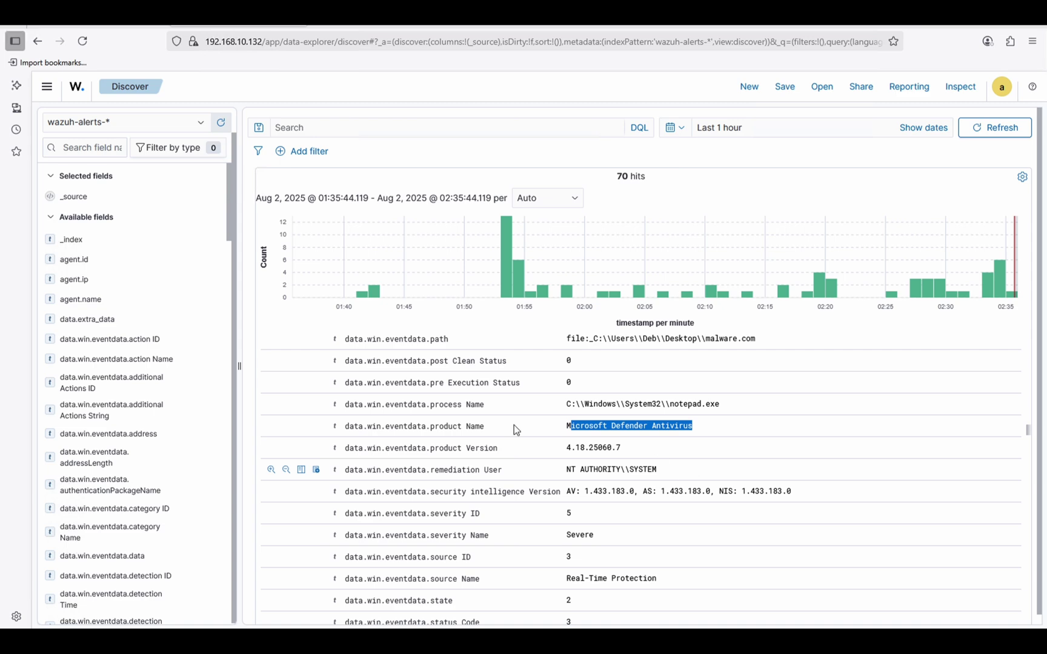
click(271, 427)
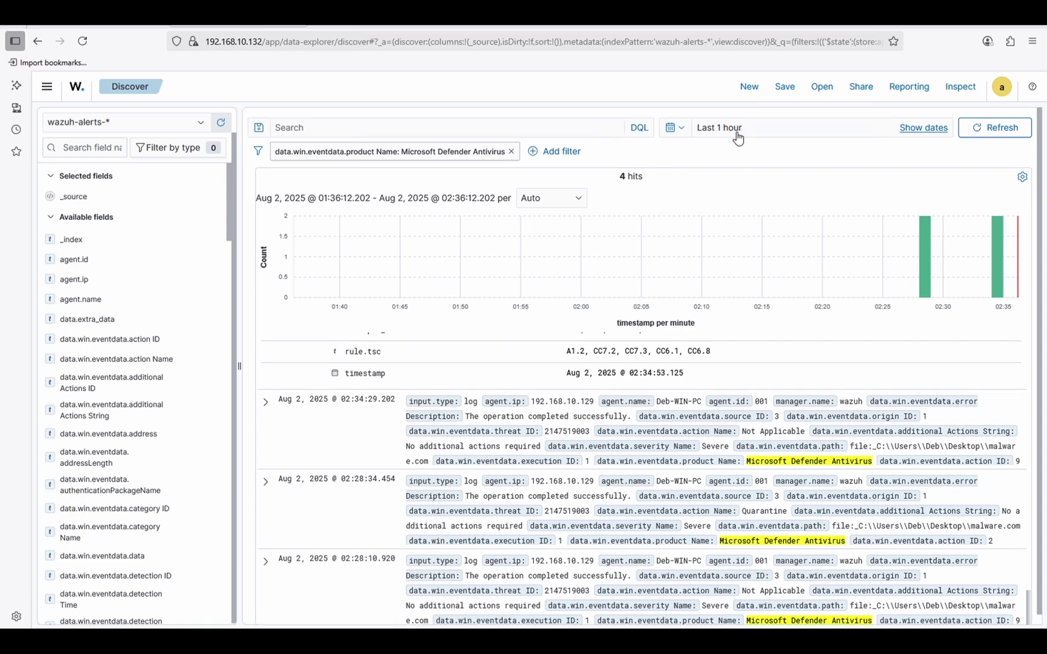
Change the Discover time range from Last 1 hour to the last 5 minutes
click(737, 135)
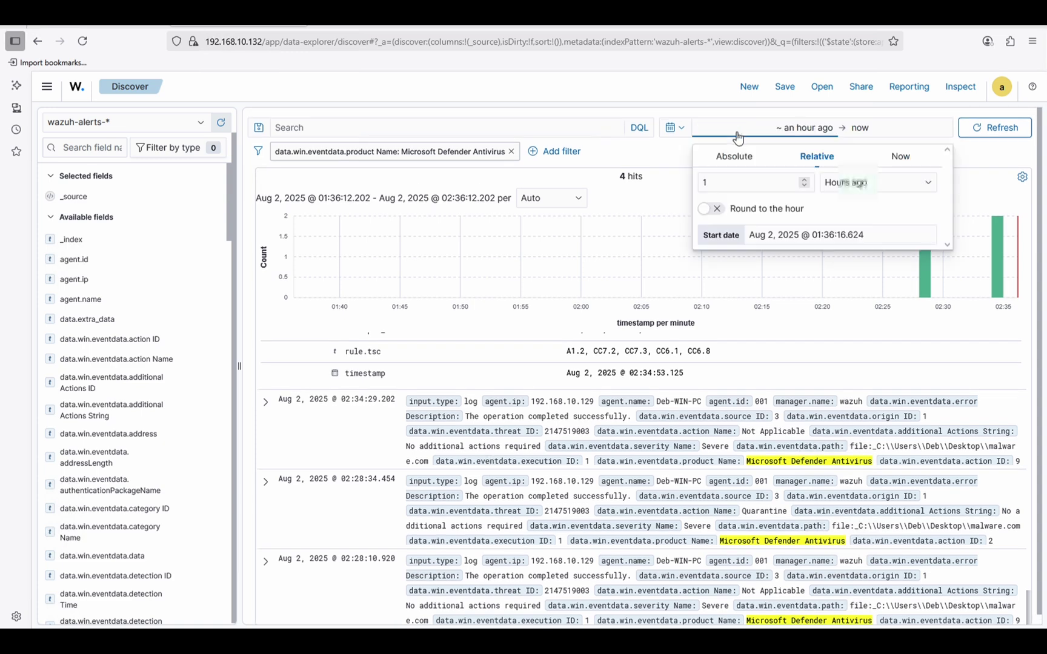
click(732, 182)
key(BackSpace)
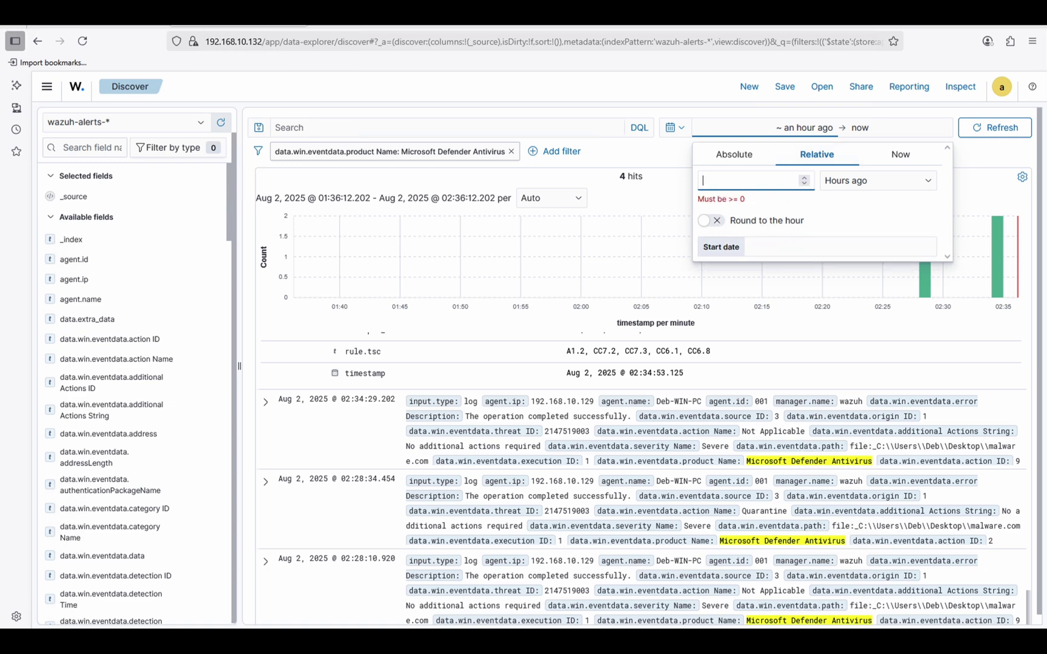
text(5)
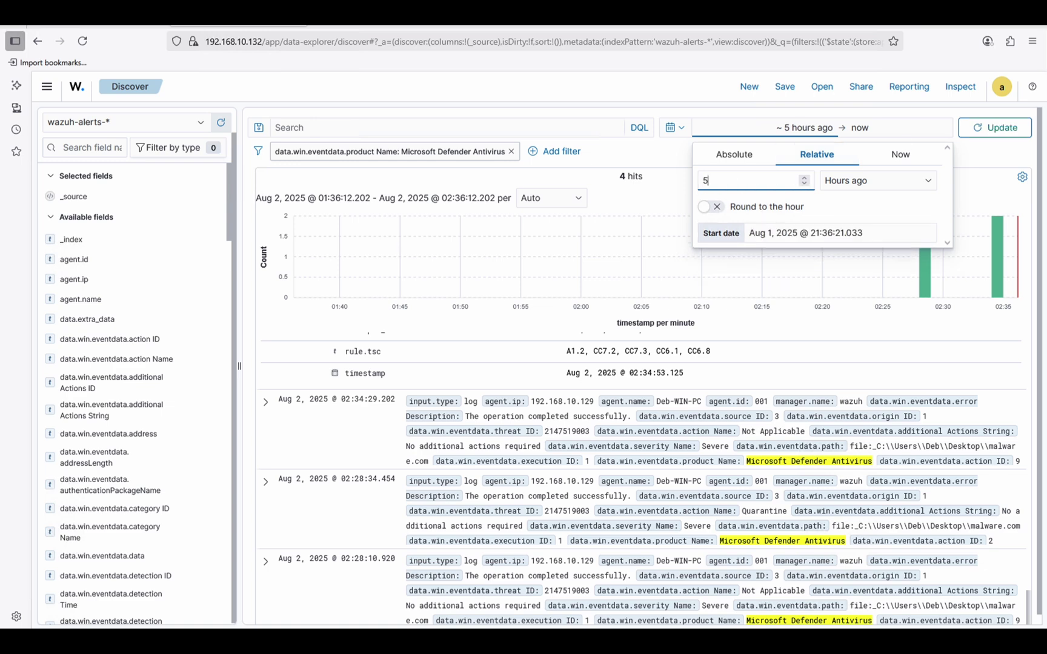
click(883, 180)
click(863, 220)
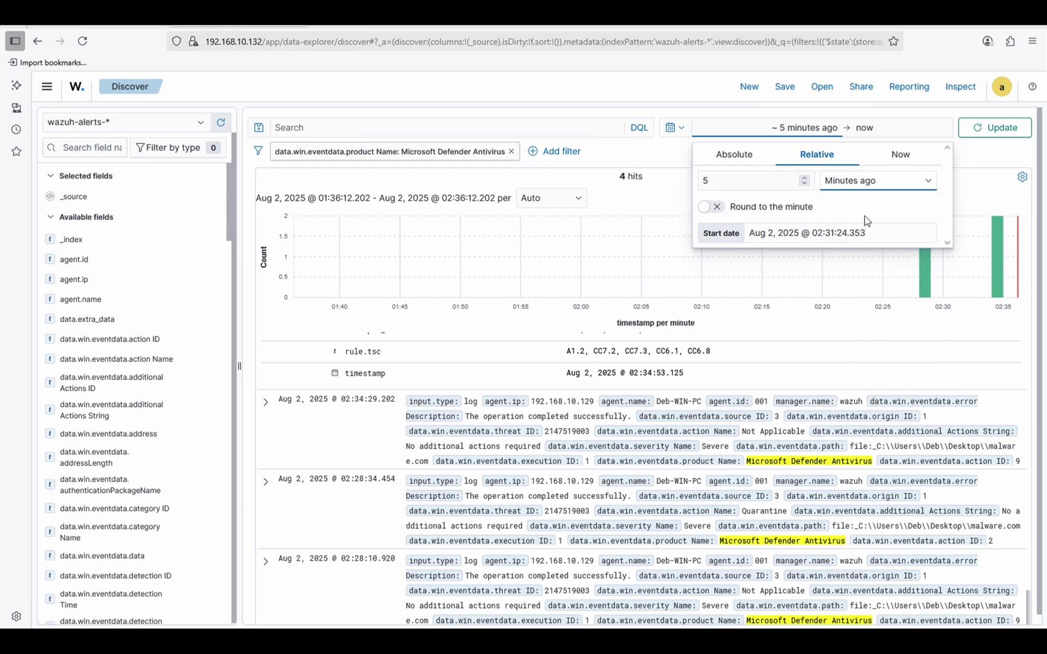
click(991, 125)
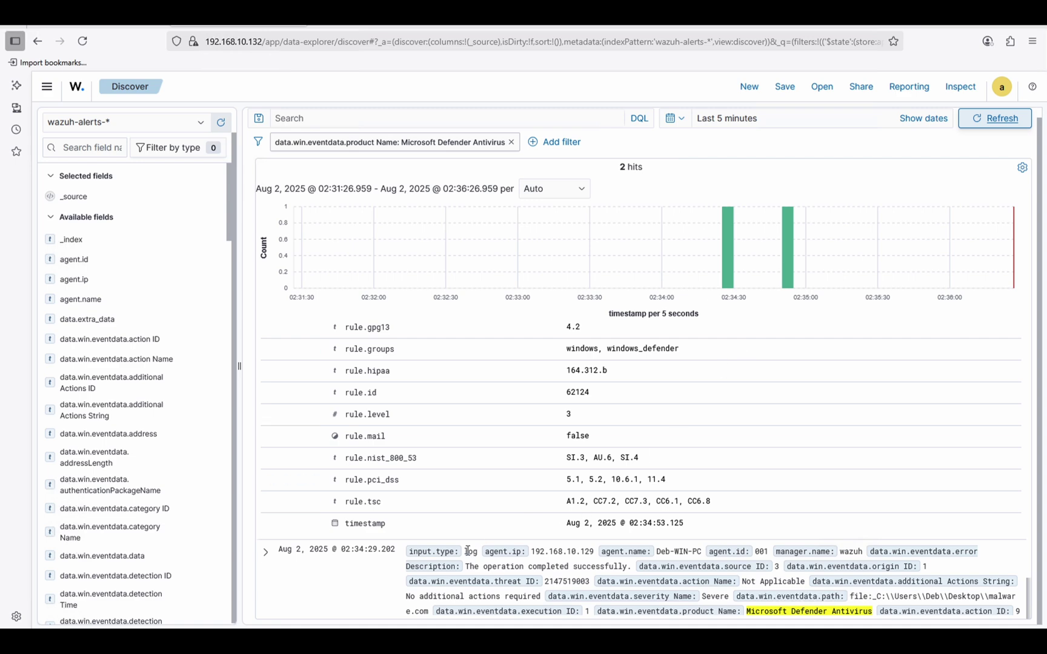
Re-expand the first EICAR detection alert and scroll through its fields
scroll(467, 551, up, 15)
scroll(467, 550, up, 6)
scroll(467, 550, down, 3)
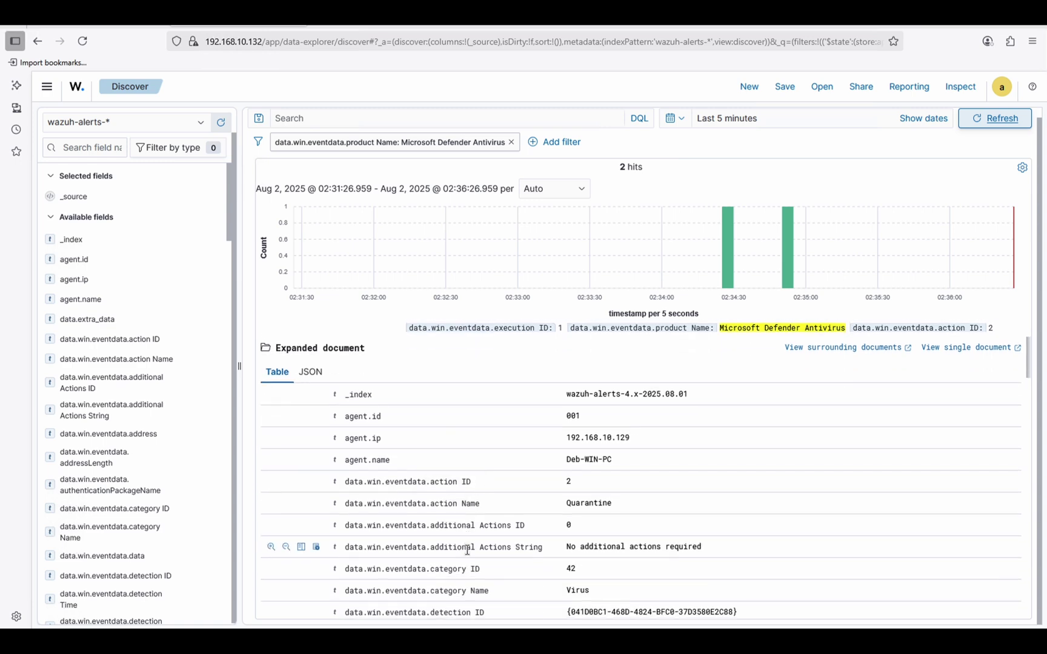
scroll(467, 549, up, 3)
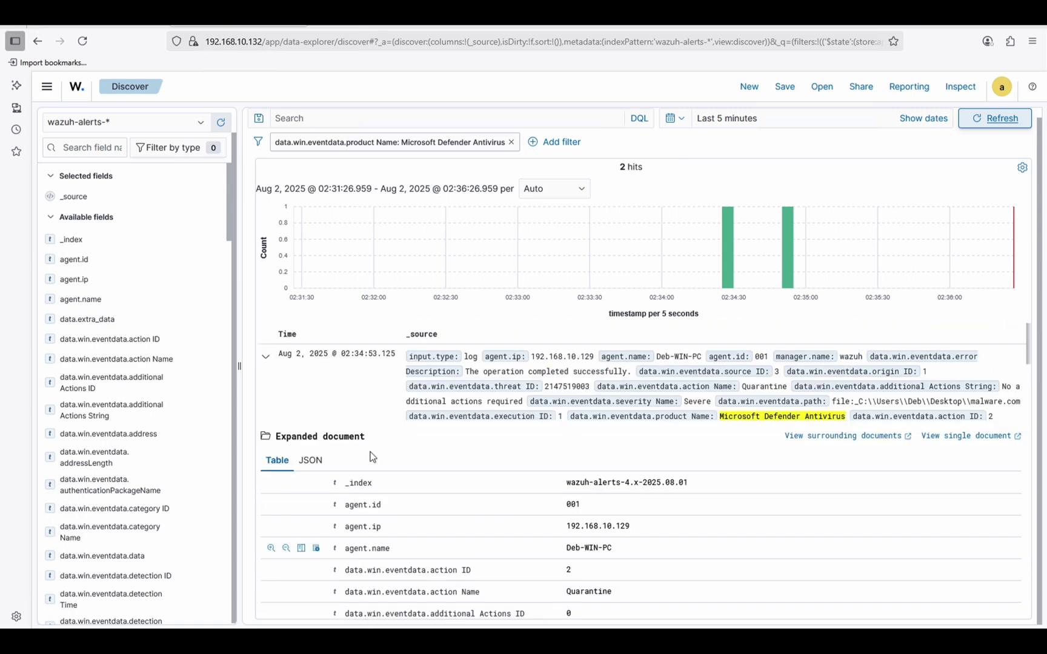
click(266, 359)
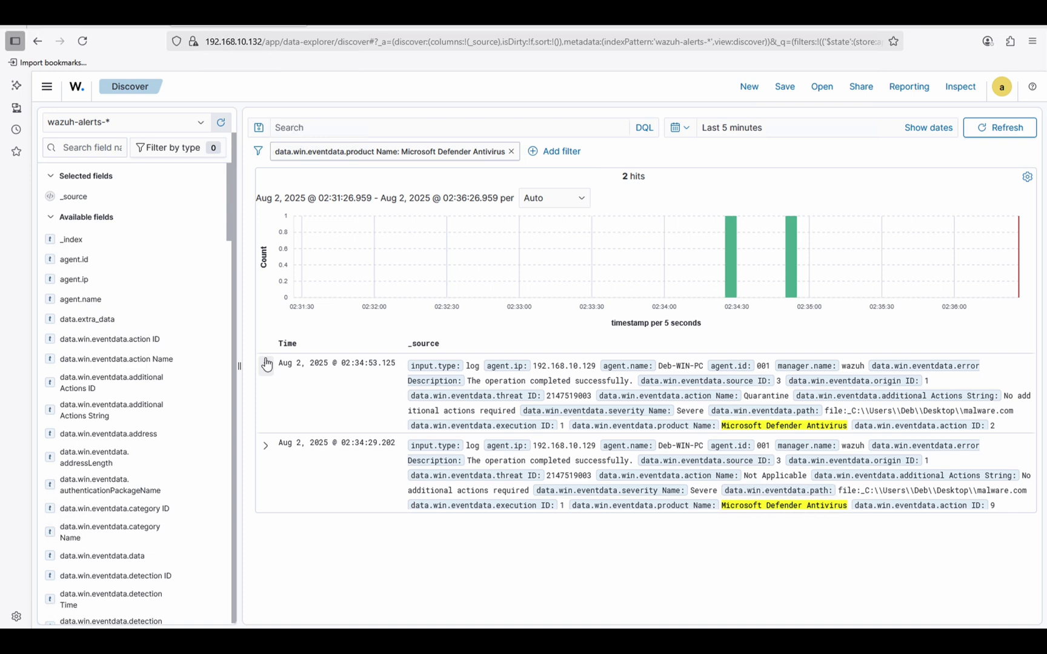
click(266, 364)
scroll(482, 465, down, 5)
scroll(482, 465, down, 10)
scroll(482, 465, down, 3)
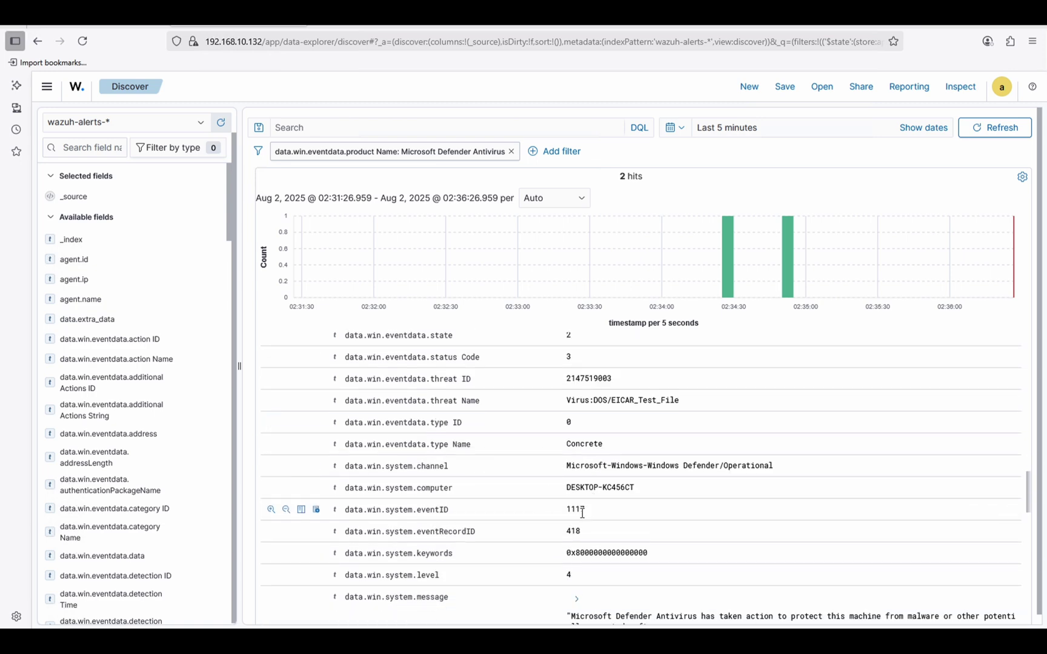
scroll(582, 513, down, 10)
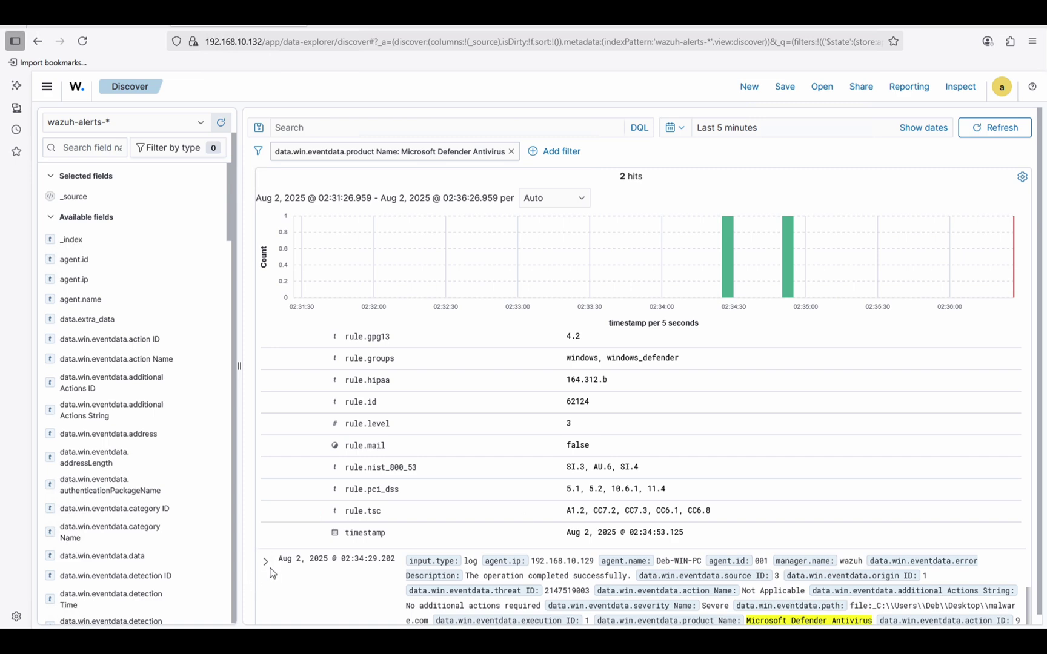
Expand the second EICAR alert's details, then switch to the Windows 10 VM
click(265, 563)
scroll(555, 603, down, 12)
scroll(553, 603, down, 8)
scroll(554, 603, down, 6)
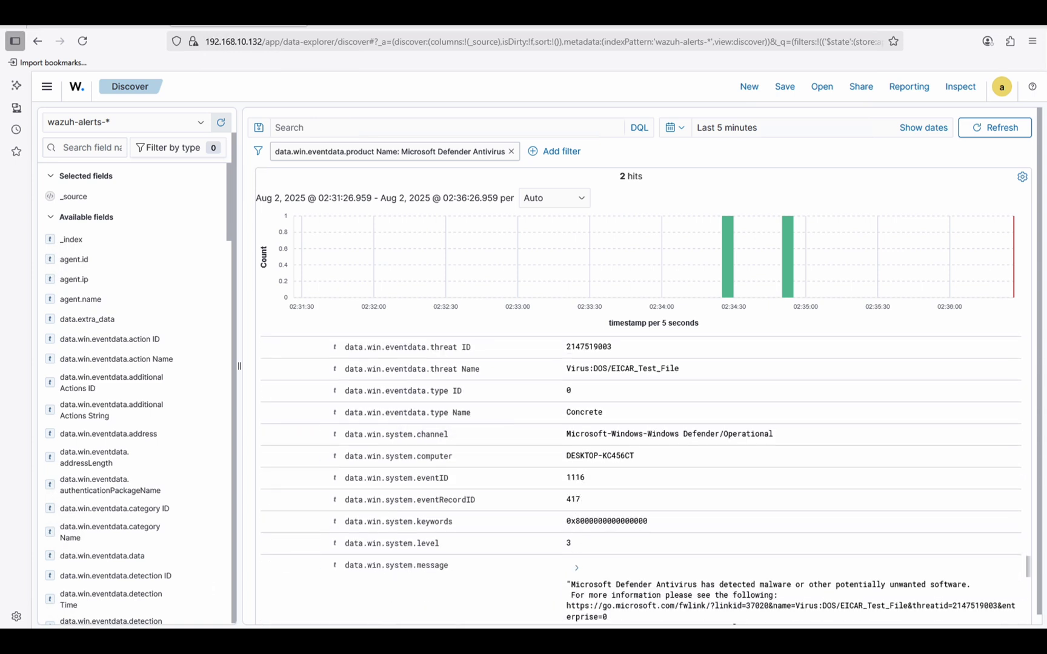
mouse_move(200, 642)
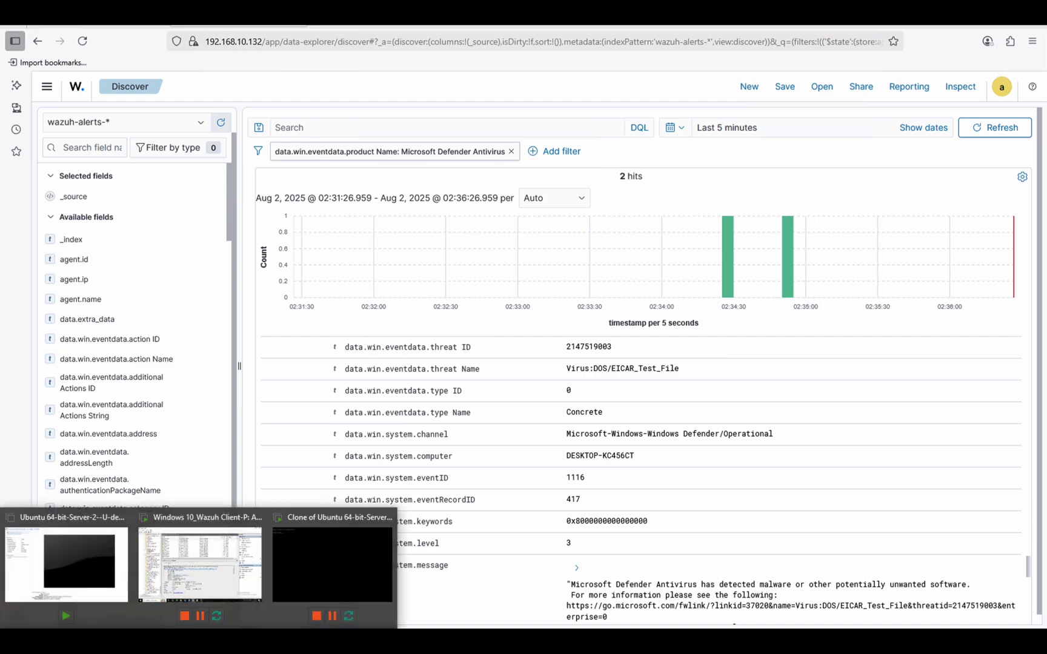
click(200, 563)
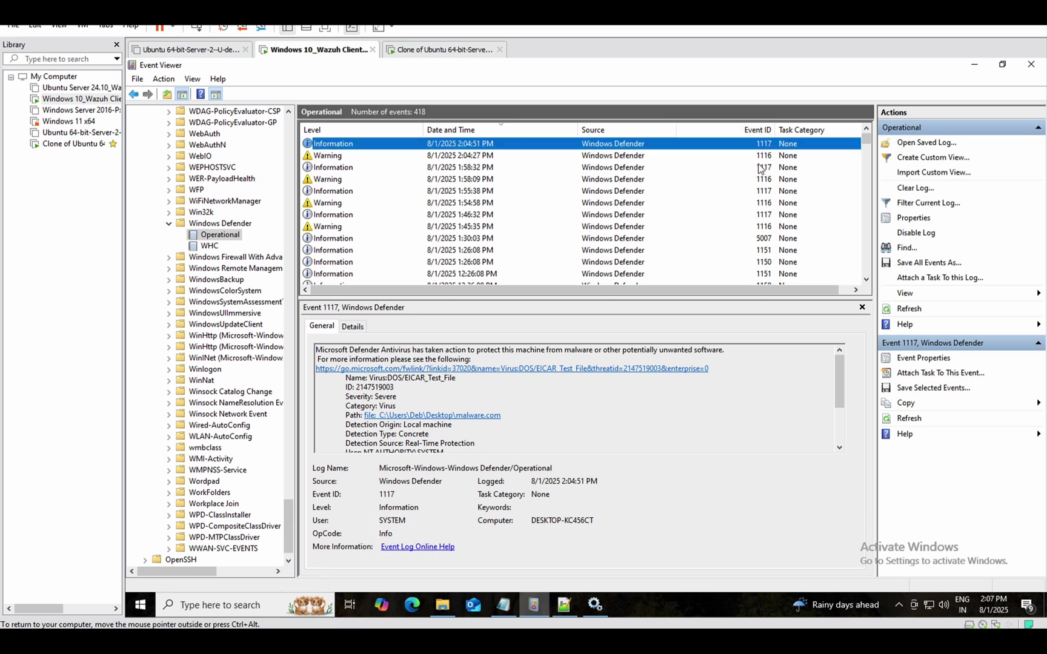
Select Warning event 1116, Defender's EICAR_Test_File detection in malware.com, in Event Viewer
click(760, 156)
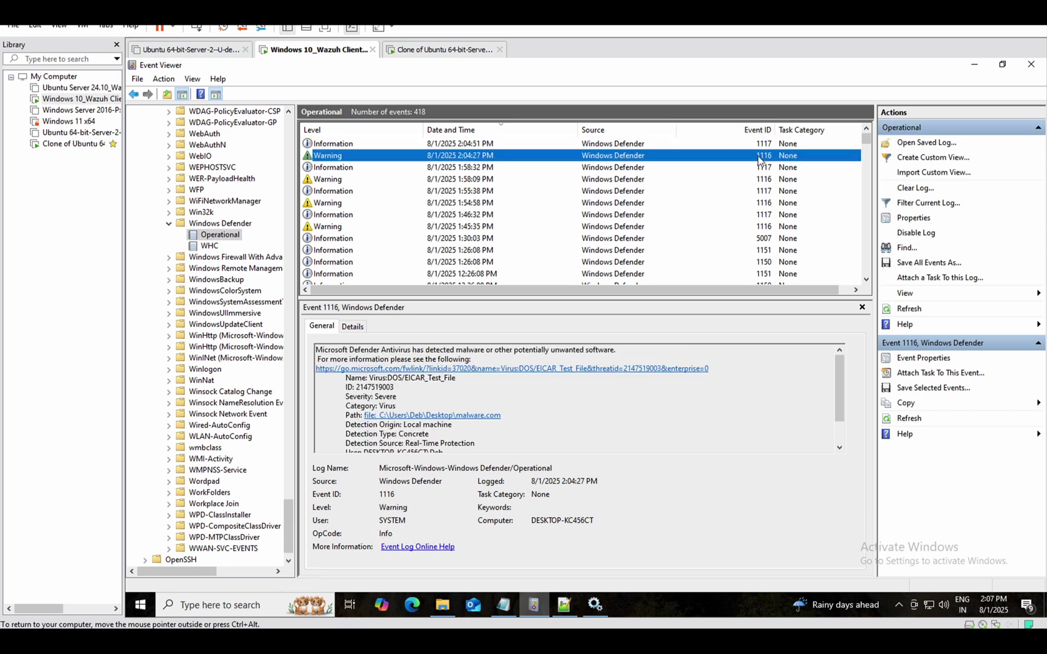
mouse_move(443, 604)
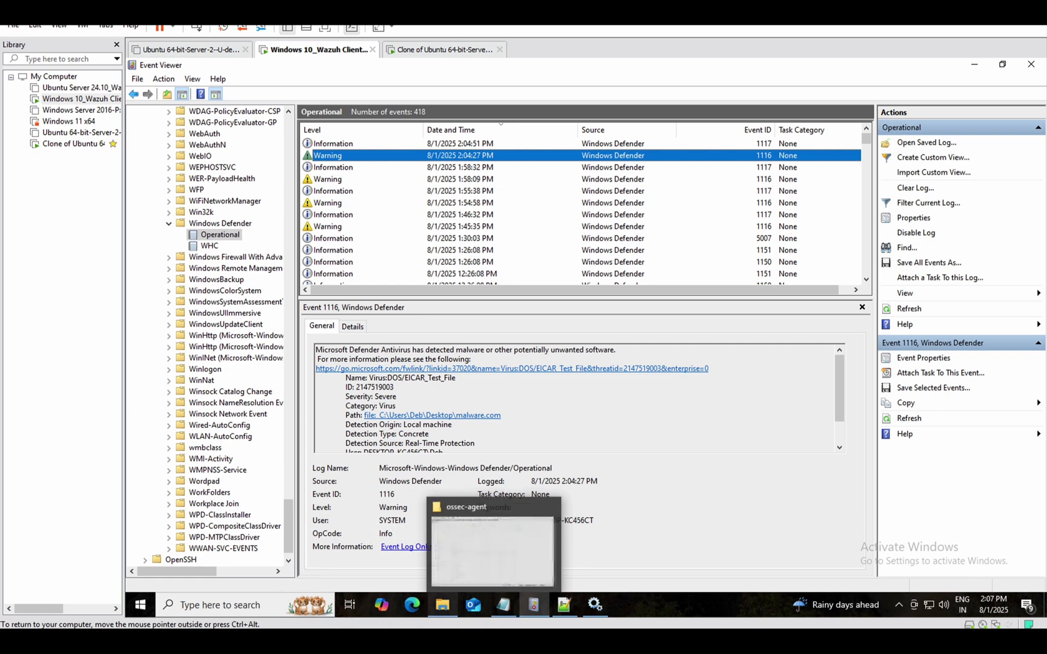
Return to the Wazuh dashboard and collapse both expanded Defender alerts in Discover
key(alt+Tab)
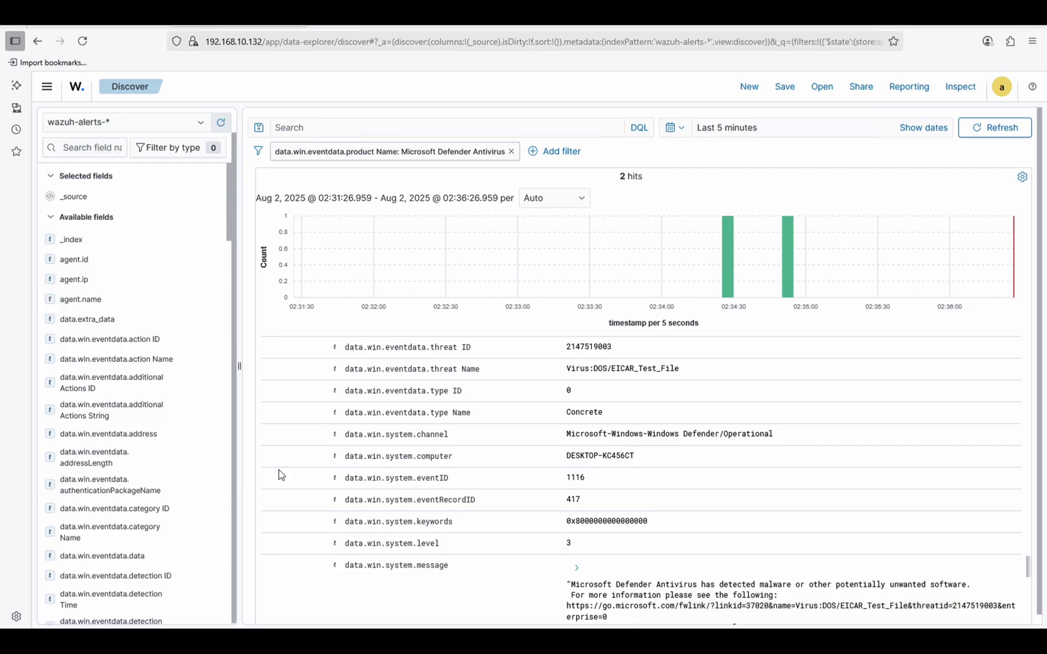
scroll(312, 436, up, 20)
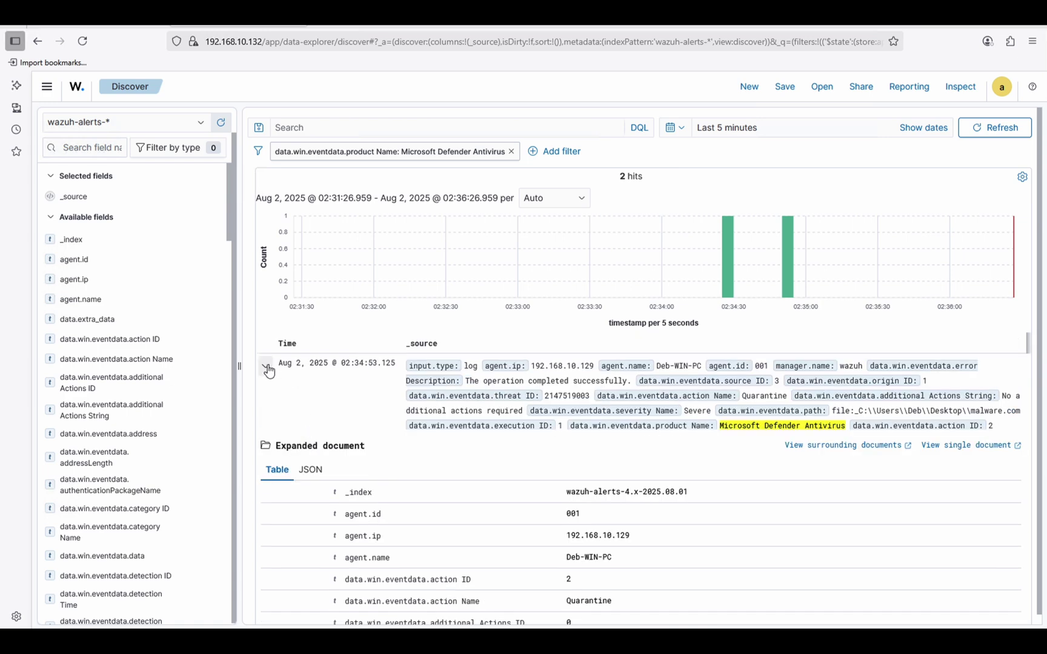
click(266, 367)
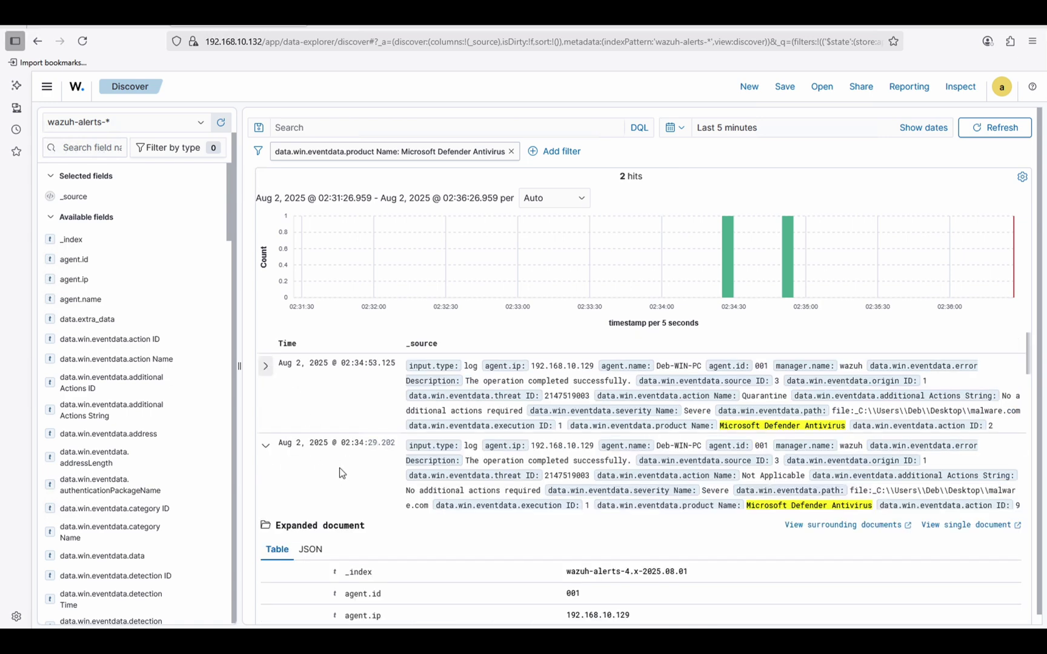
click(266, 447)
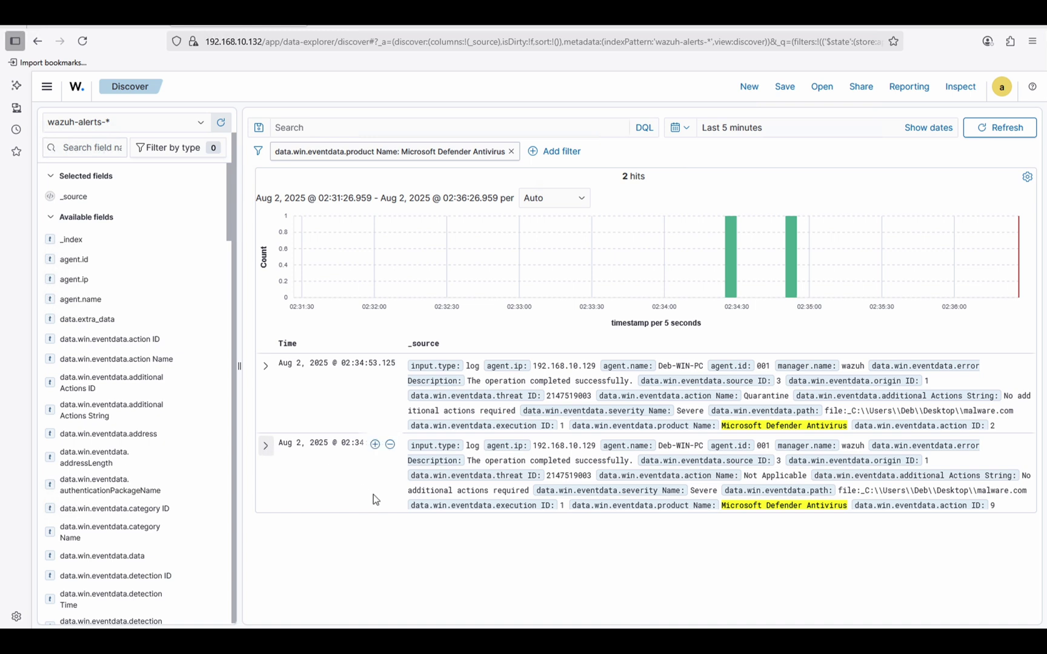